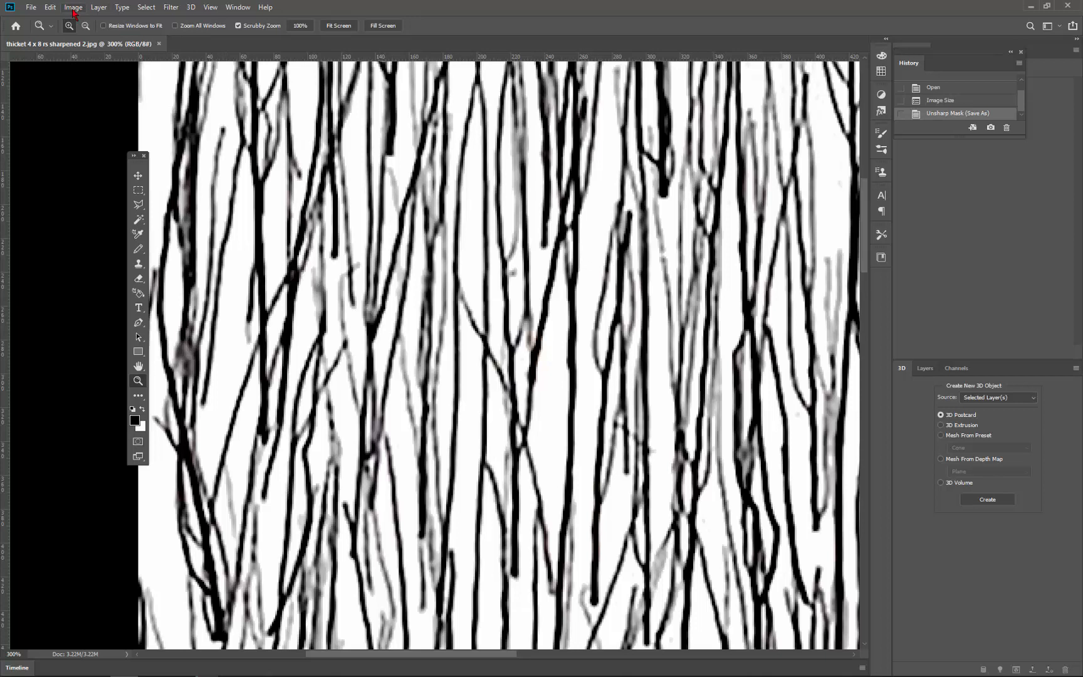
pyautogui.click(176, 10)
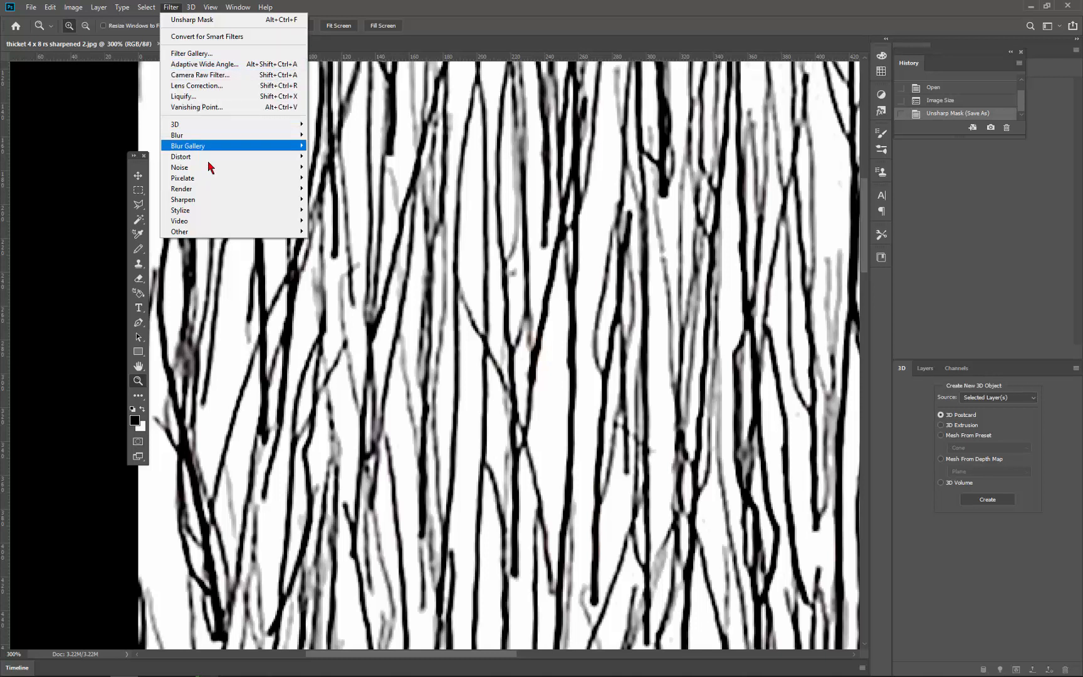
pyautogui.moveTo(211, 207)
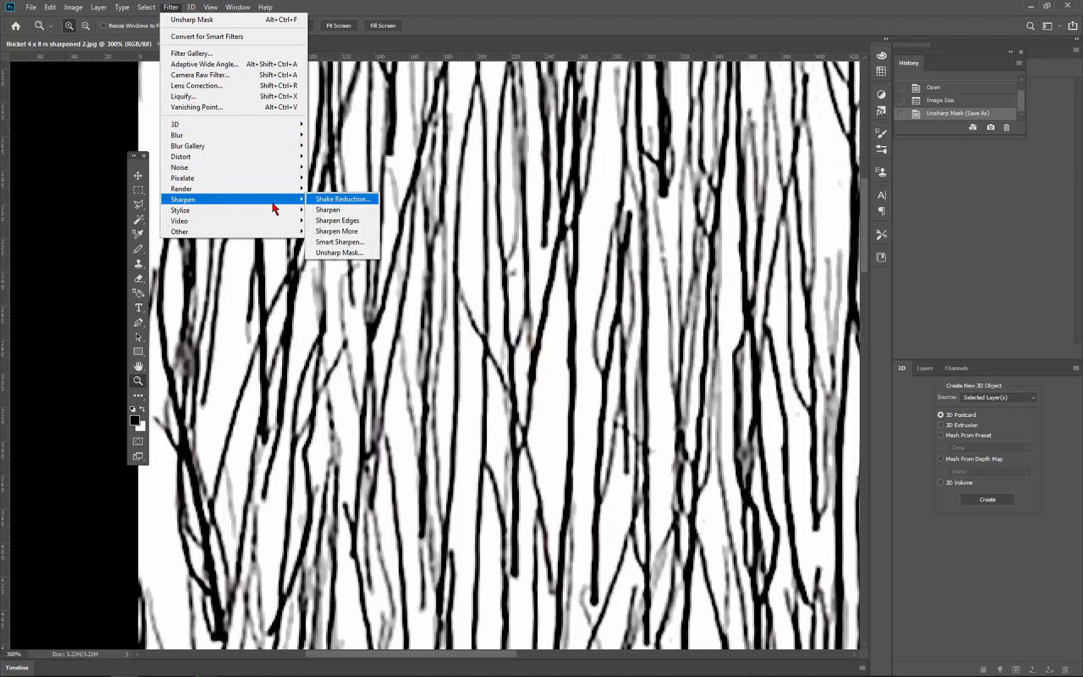
pyautogui.click(342, 253)
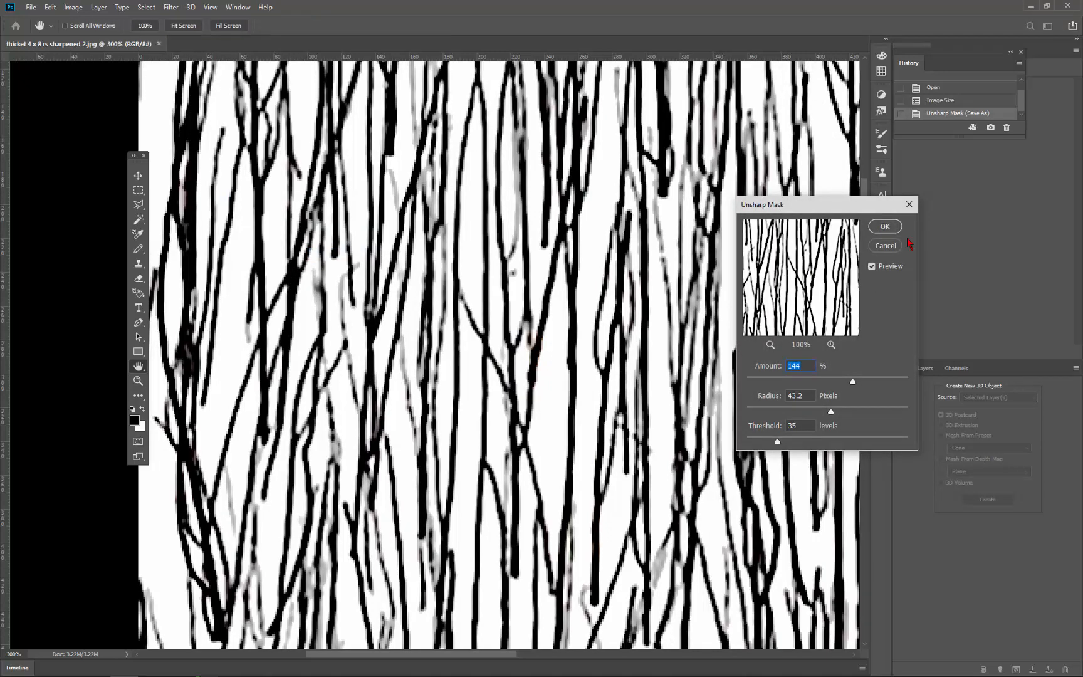
pyautogui.moveTo(856, 207); pyautogui.dragTo(714, 191)
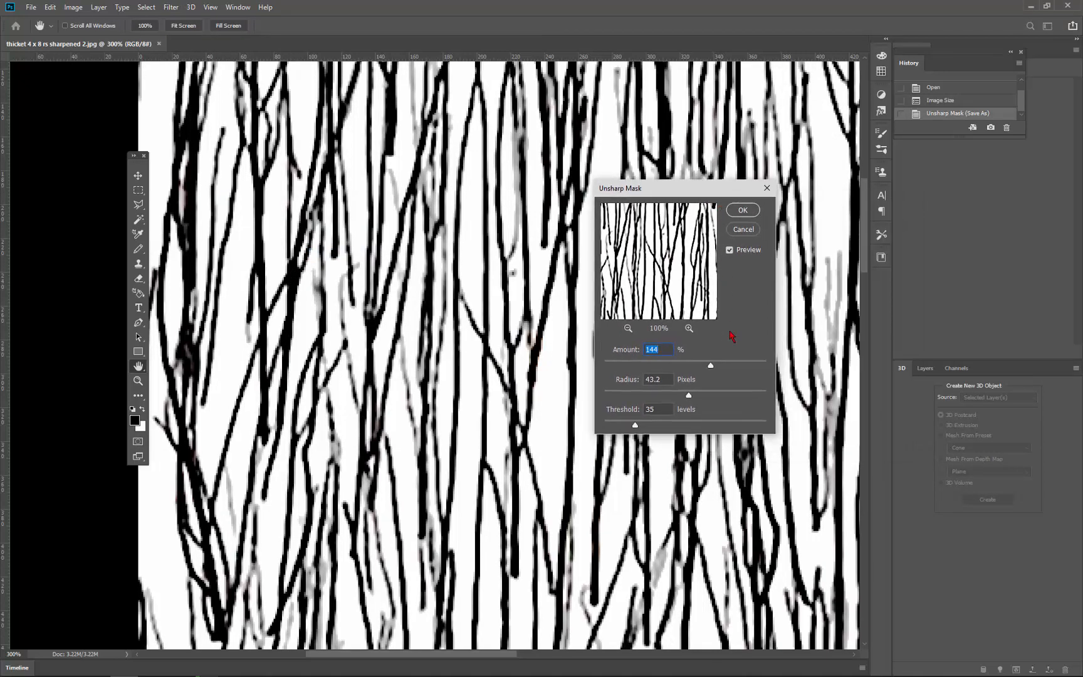
pyautogui.click(744, 230)
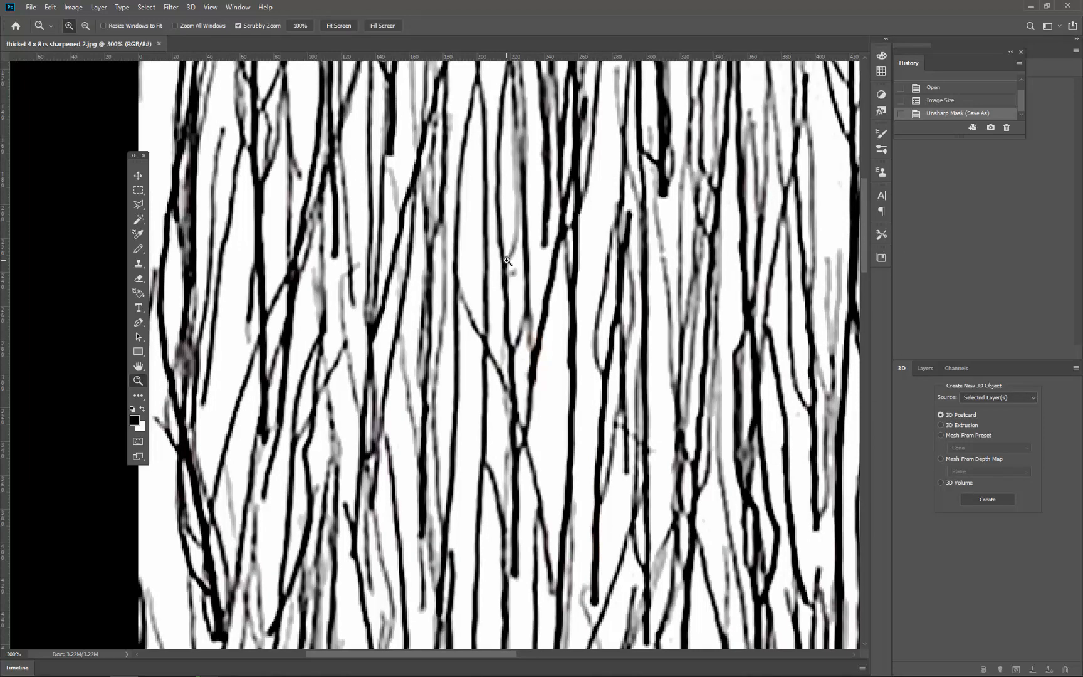
# Try reapplying the last-used Unsharp Mask filter to the whole thicket image.
pyautogui.hotkey('ctrl', '0')
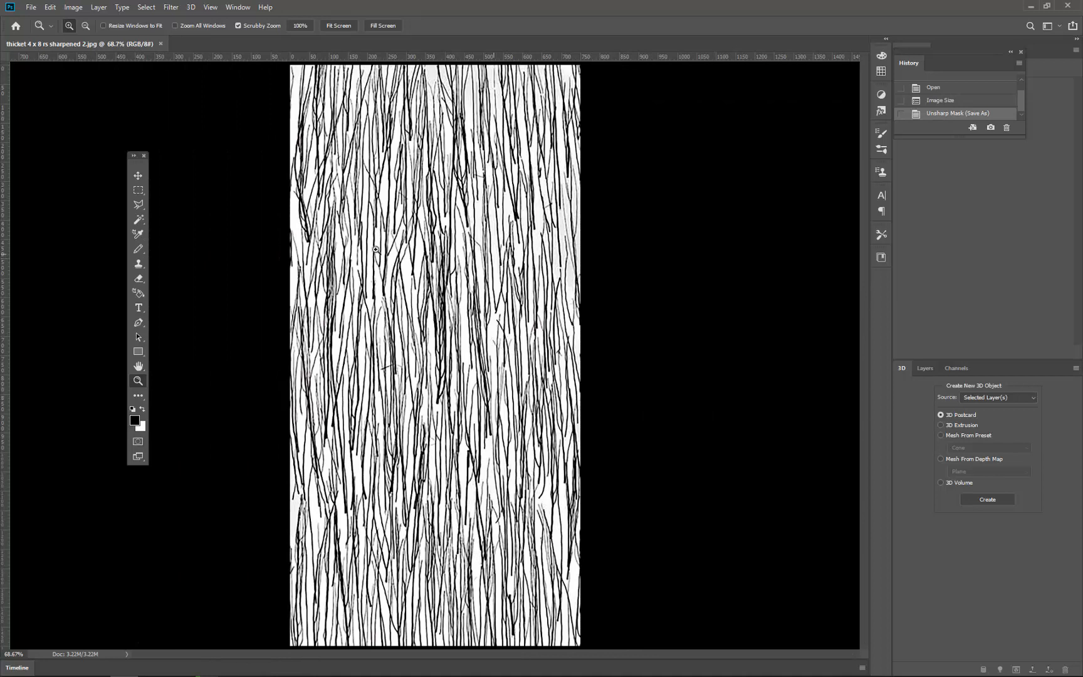
pyautogui.click(98, 9)
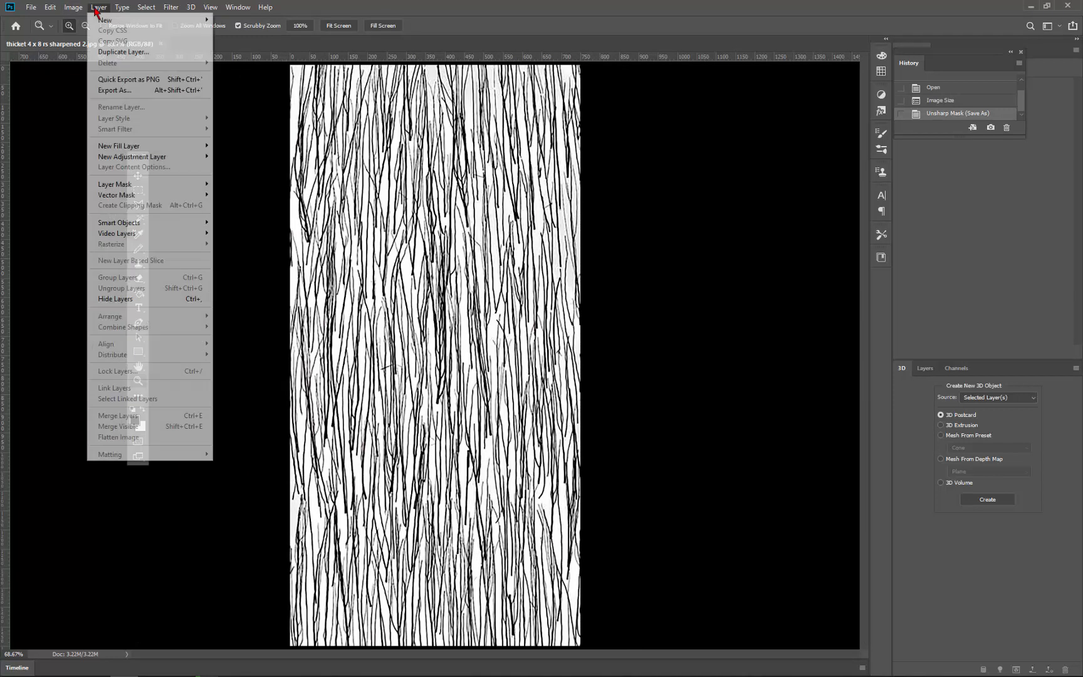
pyautogui.moveTo(72, 8)
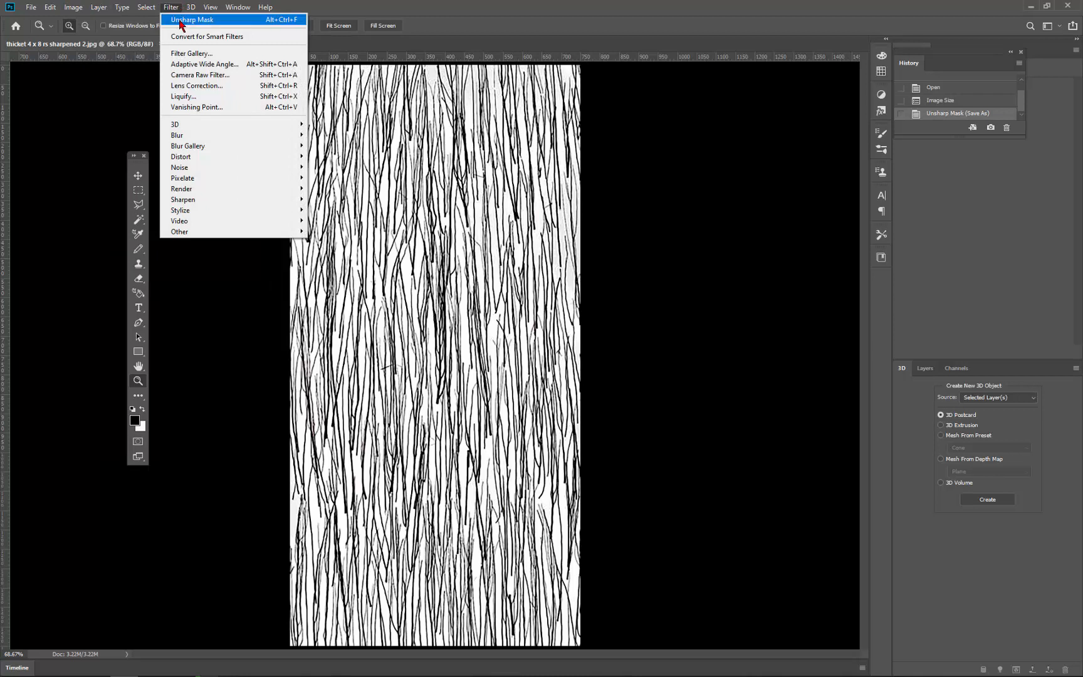
pyautogui.click(188, 19)
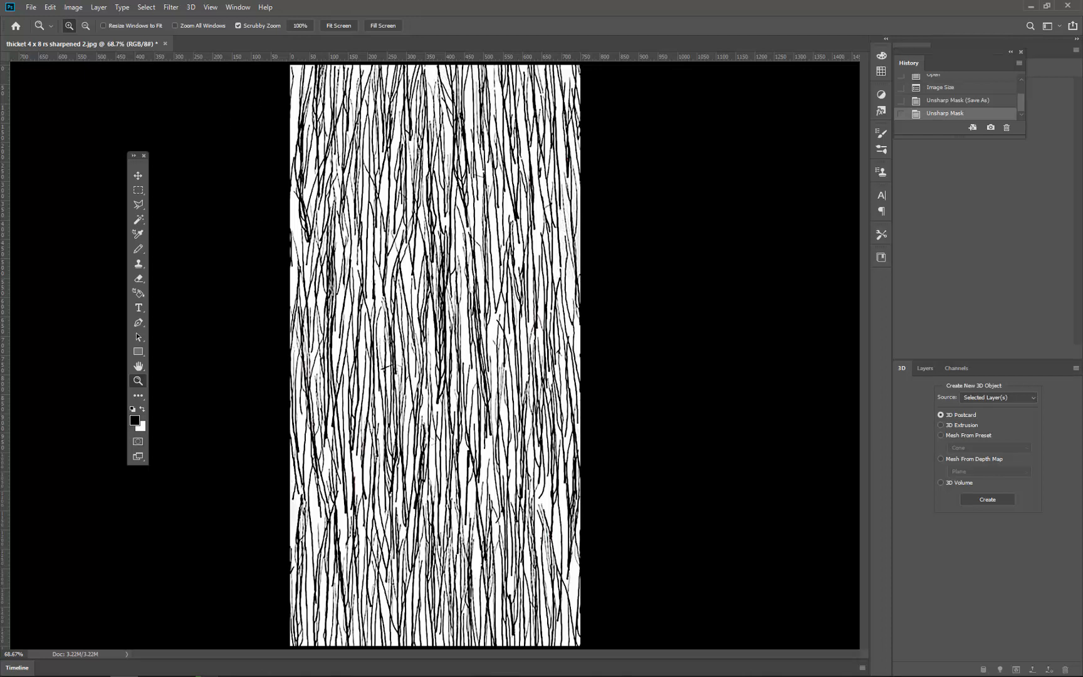
pyautogui.hotkey('ctrl', 'z')
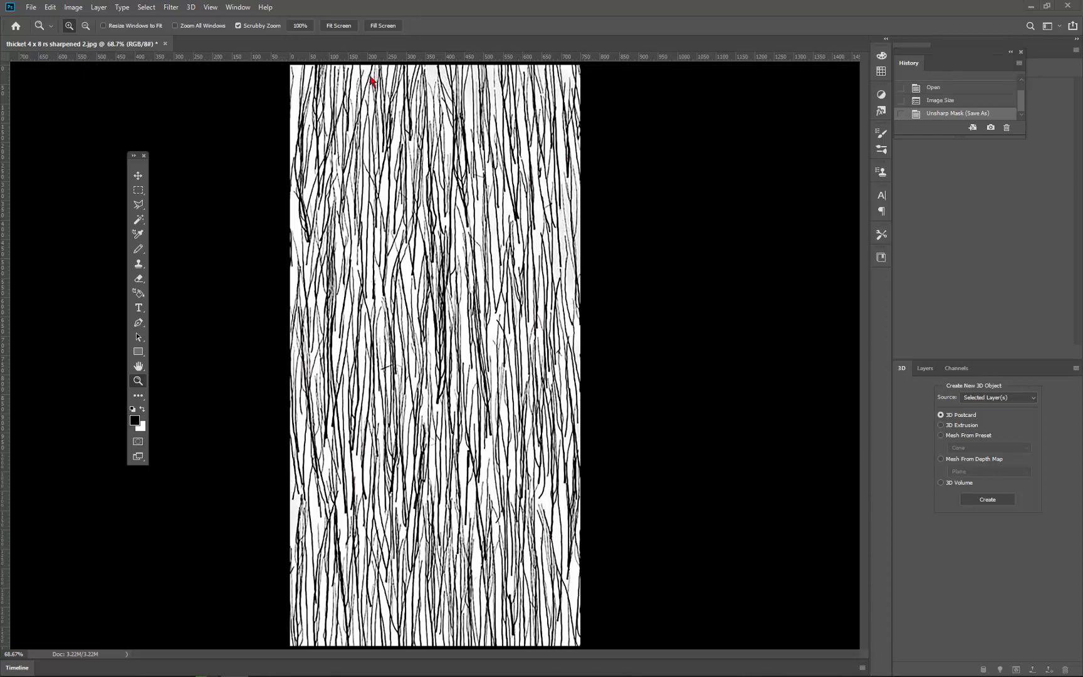
# Sharpen the thicket image with Unsharp Mask at an amount of 500%, radius of 9.8 pixels and threshold of 0 levels.
pyautogui.click(168, 8)
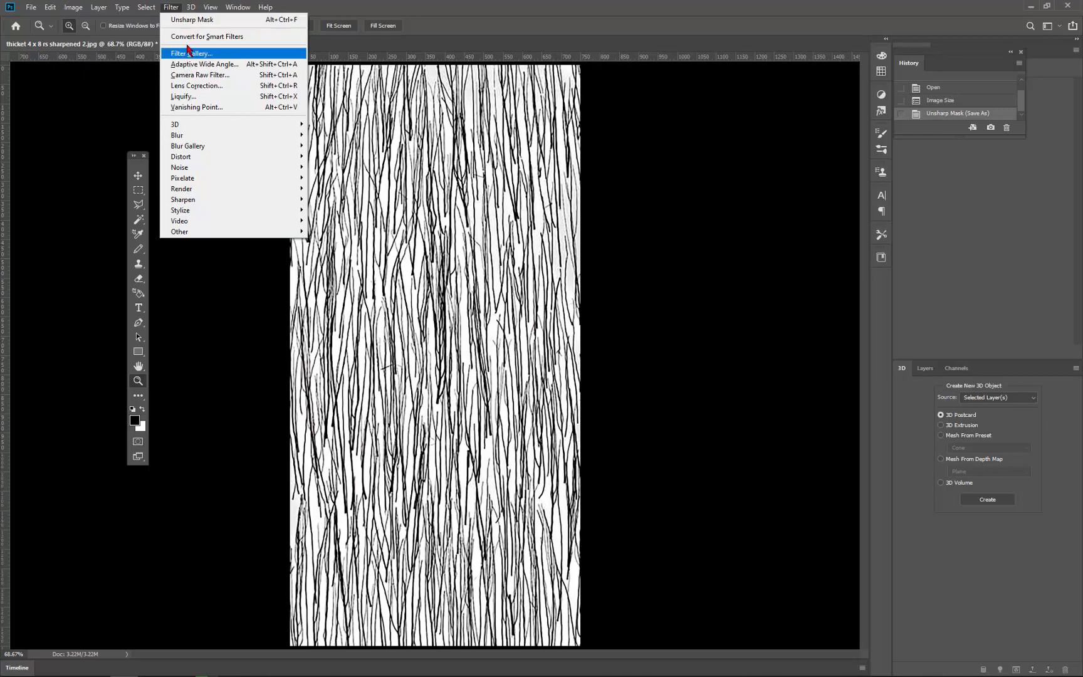
pyautogui.moveTo(188, 200)
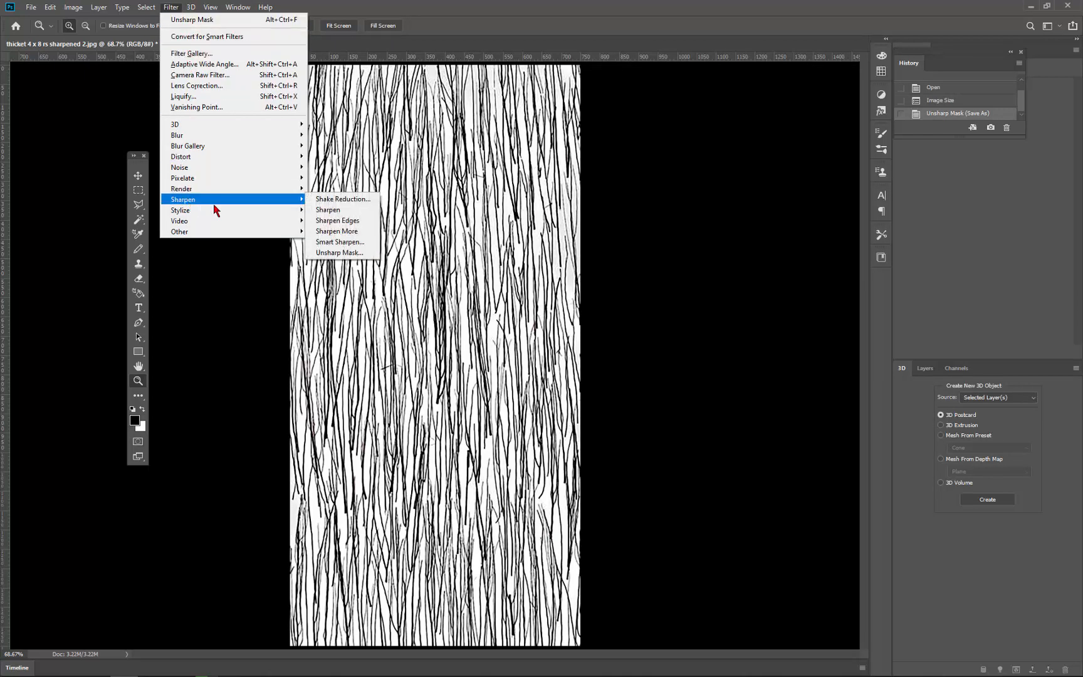
pyautogui.click(339, 253)
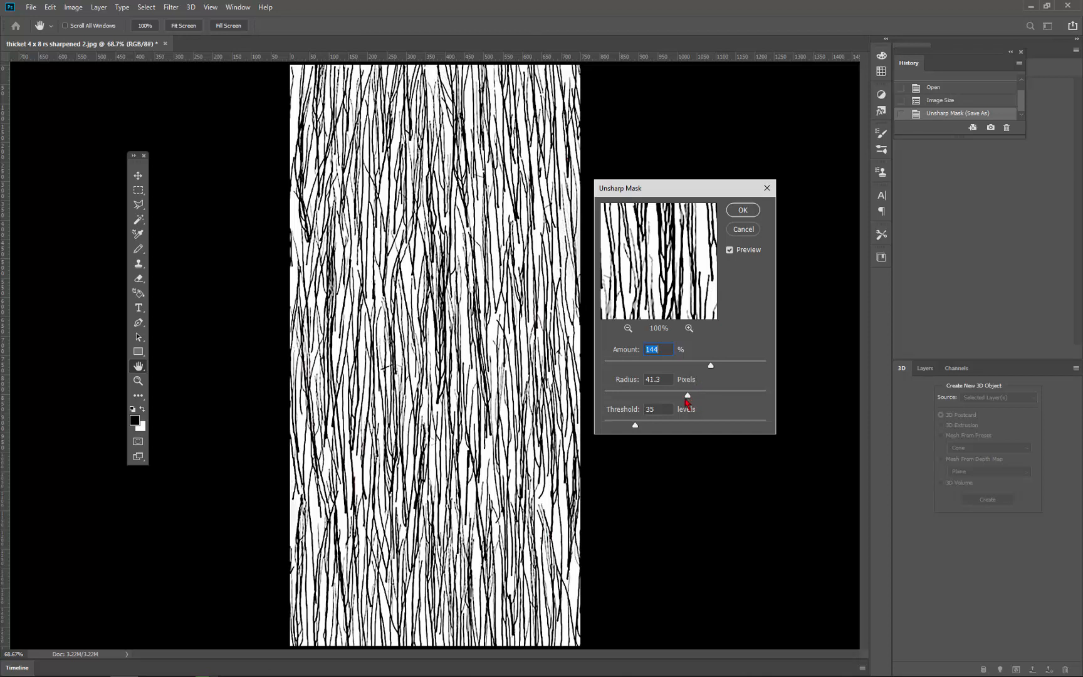
pyautogui.moveTo(690, 396); pyautogui.dragTo(662, 396)
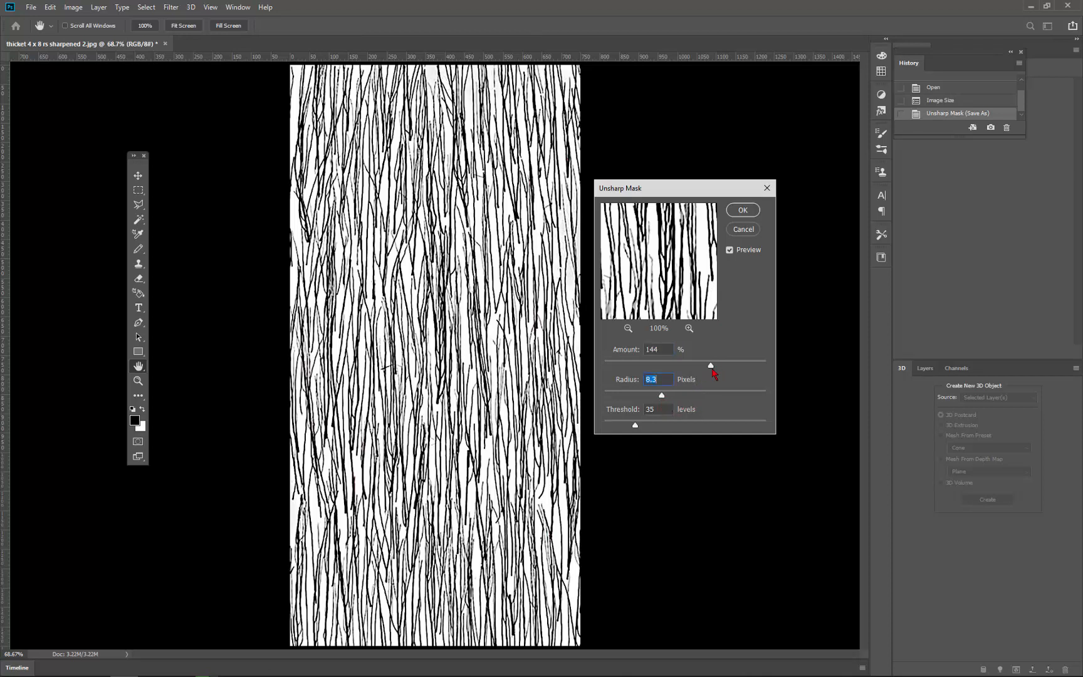
pyautogui.moveTo(711, 366); pyautogui.dragTo(781, 371)
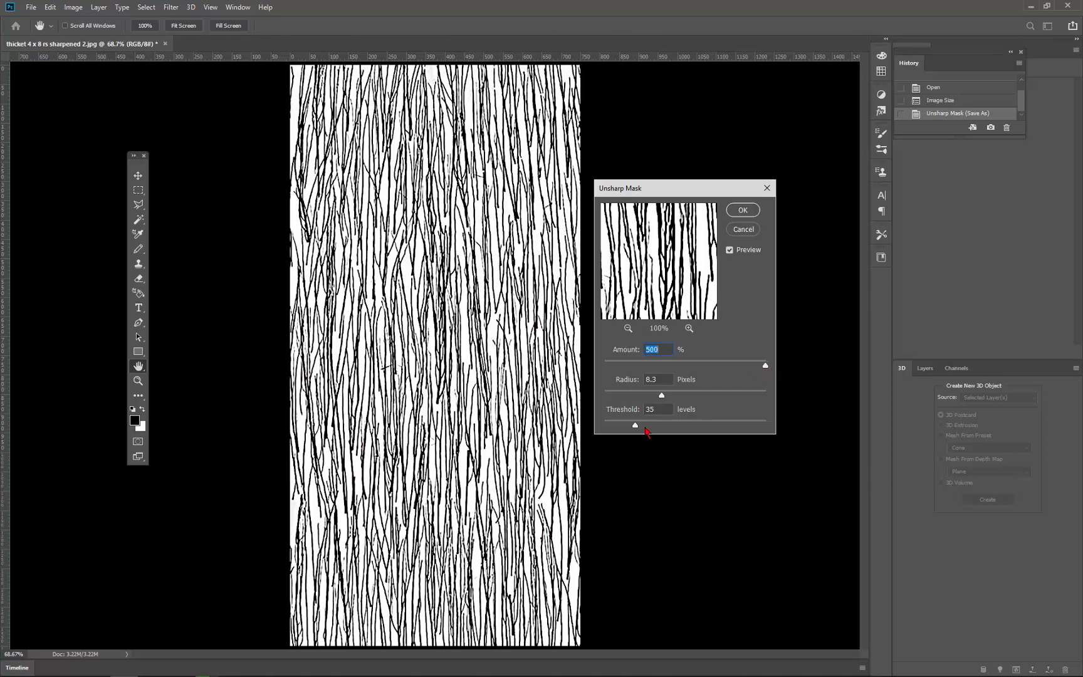
pyautogui.moveTo(636, 427); pyautogui.dragTo(604, 439)
pyautogui.moveTo(606, 427)
pyautogui.mouseDown()
pyautogui.moveTo(708, 438)
pyautogui.moveTo(603, 449)
pyautogui.mouseUp()
pyautogui.moveTo(662, 396)
pyautogui.mouseDown()
pyautogui.moveTo(695, 401)
pyautogui.moveTo(668, 405)
pyautogui.mouseUp()
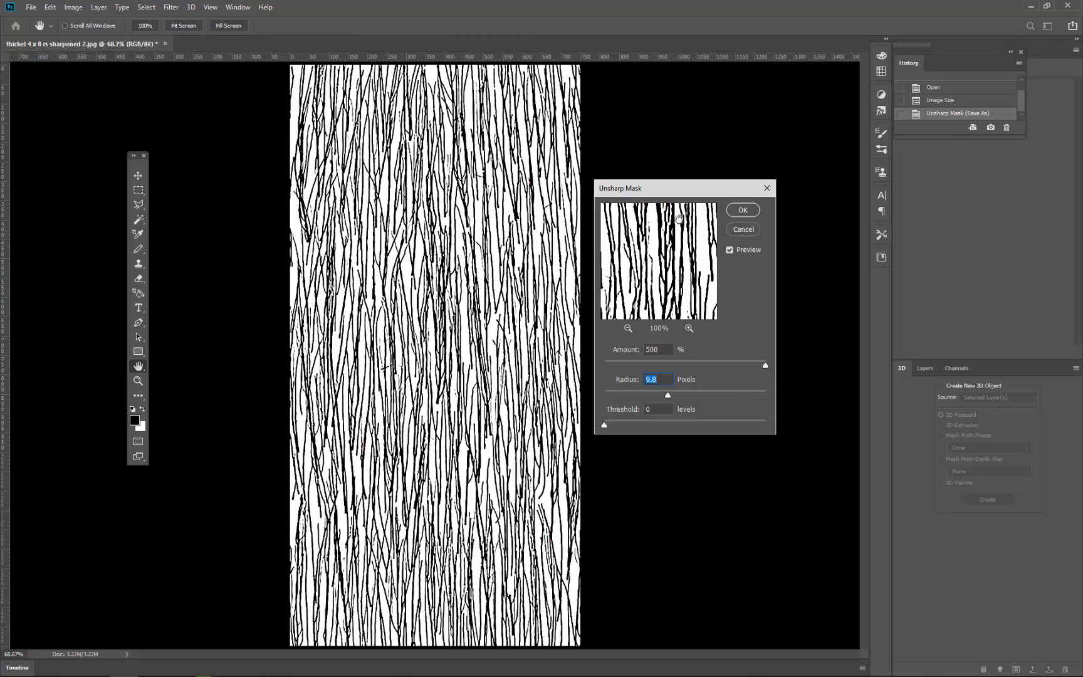
pyautogui.click(742, 211)
pyautogui.press('z')
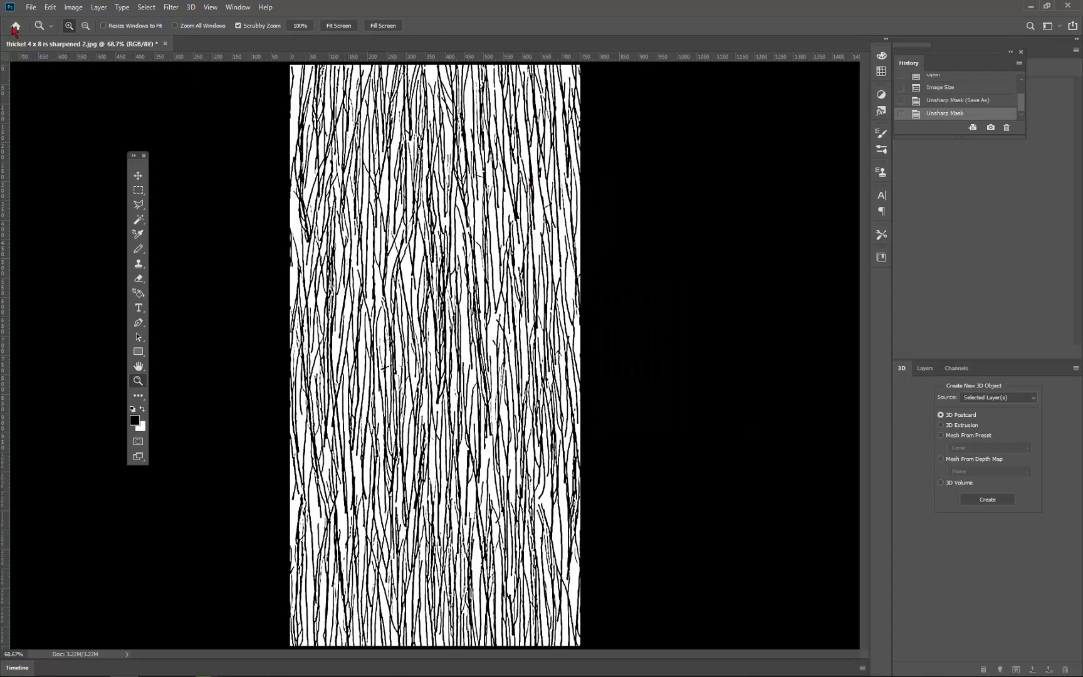
# Save the sharpened image as the JPEG file "thicket 4 x 8 rs sharpened 2 transp.jpg" with quality 8 (High).
pyautogui.click(31, 6)
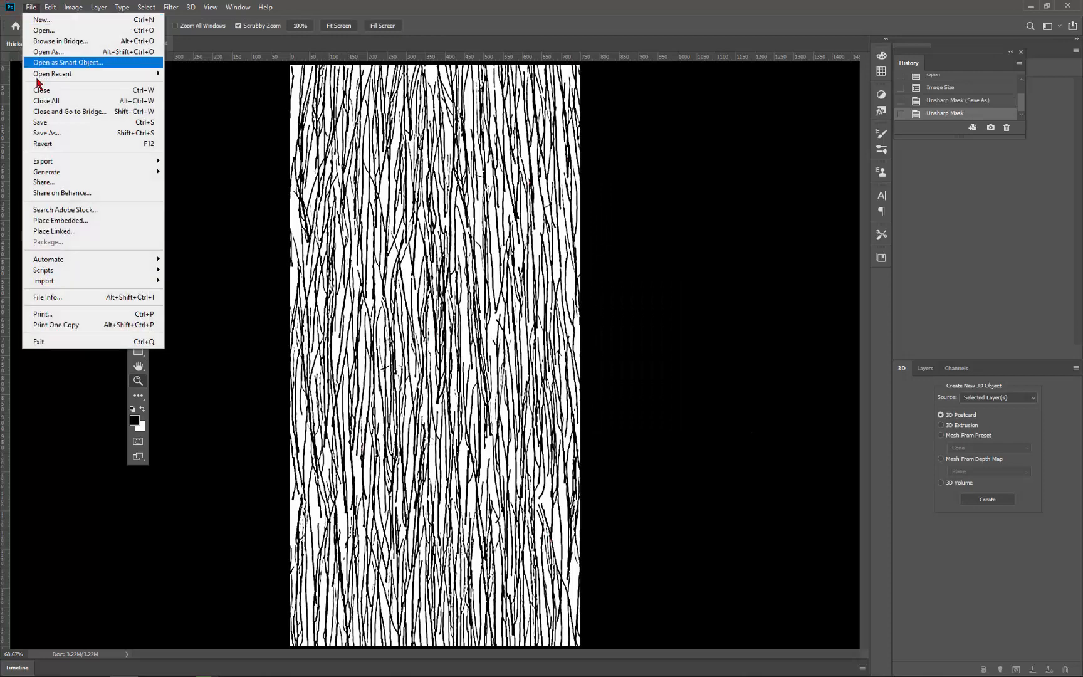
pyautogui.click(45, 133)
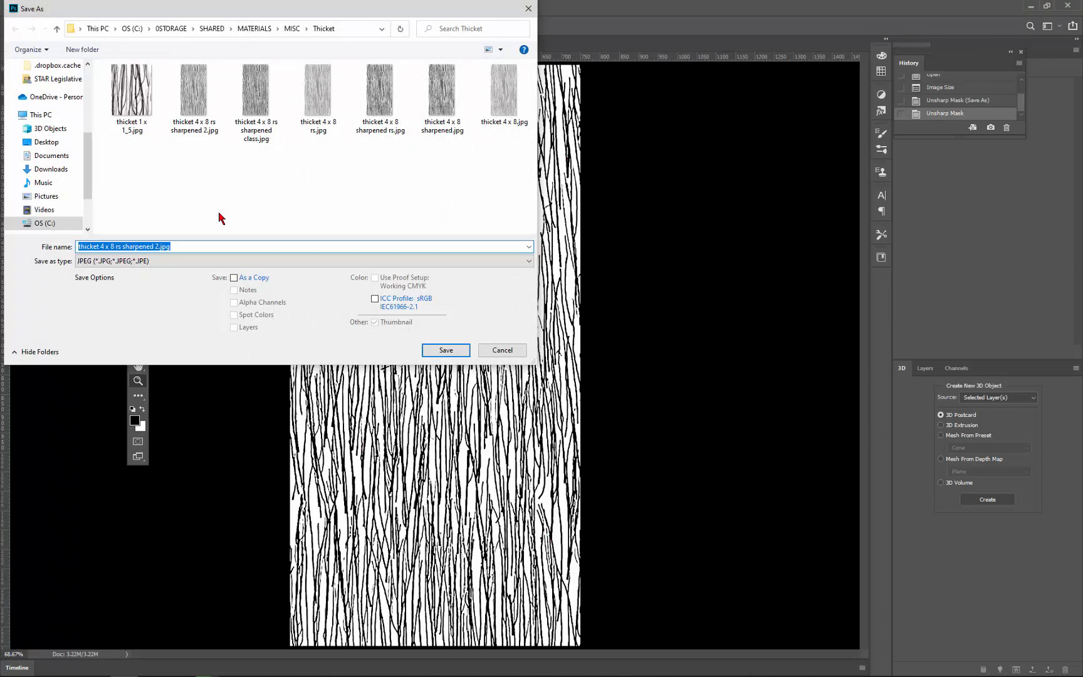
pyautogui.click(158, 245)
pyautogui.moveTo(160, 246); pyautogui.dragTo(155, 246)
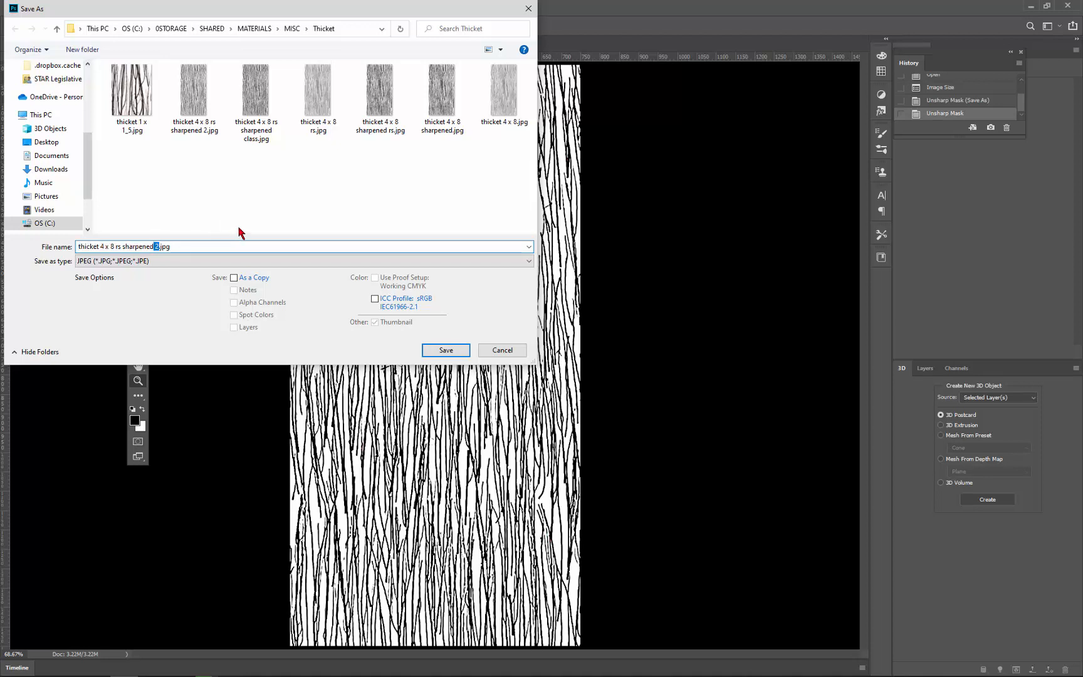
pyautogui.write('2 tr')
pyautogui.press('BackSpace')
pyautogui.press('BackSpace')
pyautogui.press('BackSpace')
pyautogui.press('BackSpace')
pyautogui.write('2 trans')
pyautogui.press('Return')
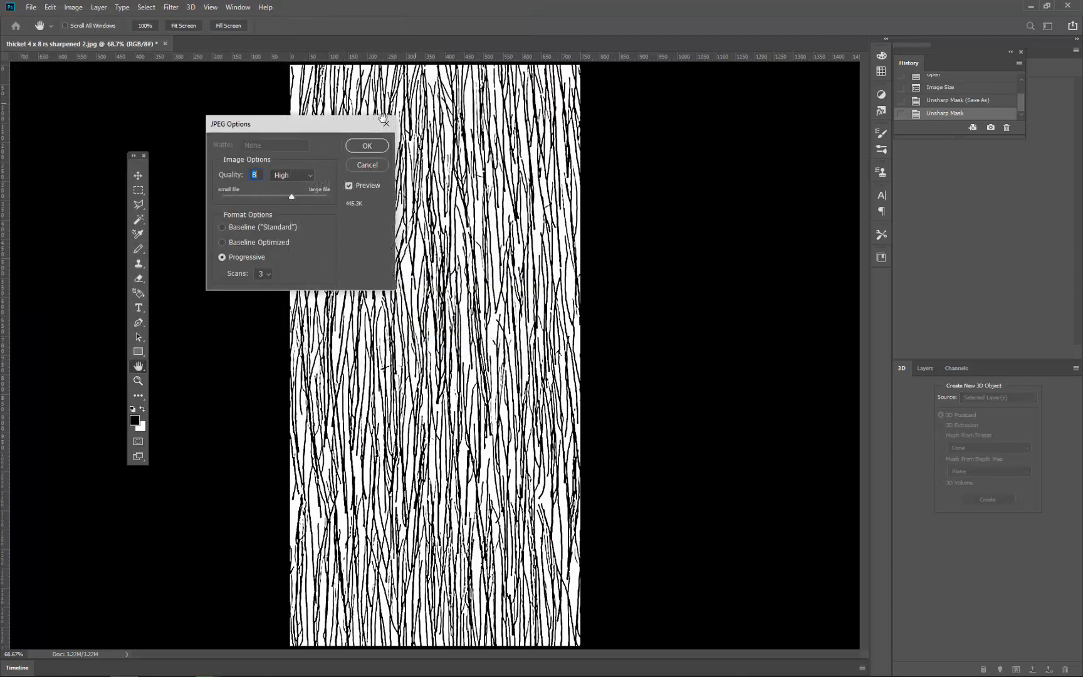
pyautogui.click(371, 146)
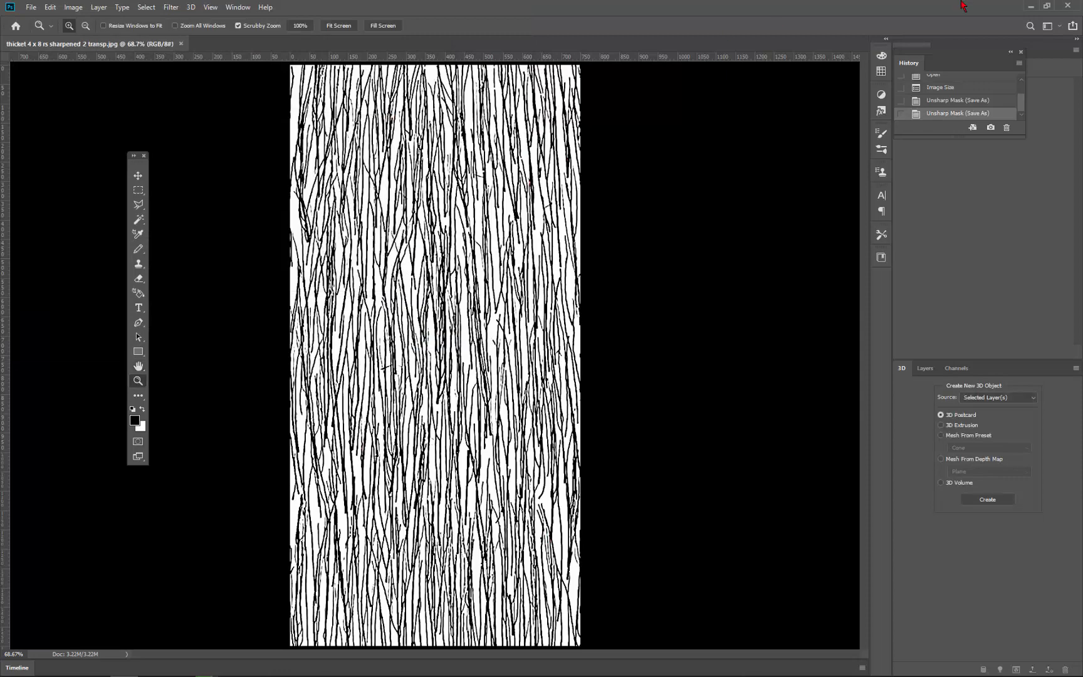
# Switch to Revit and open the Material Browser, keeping the thicket-textured box in view.
pyautogui.click(1031, 6)
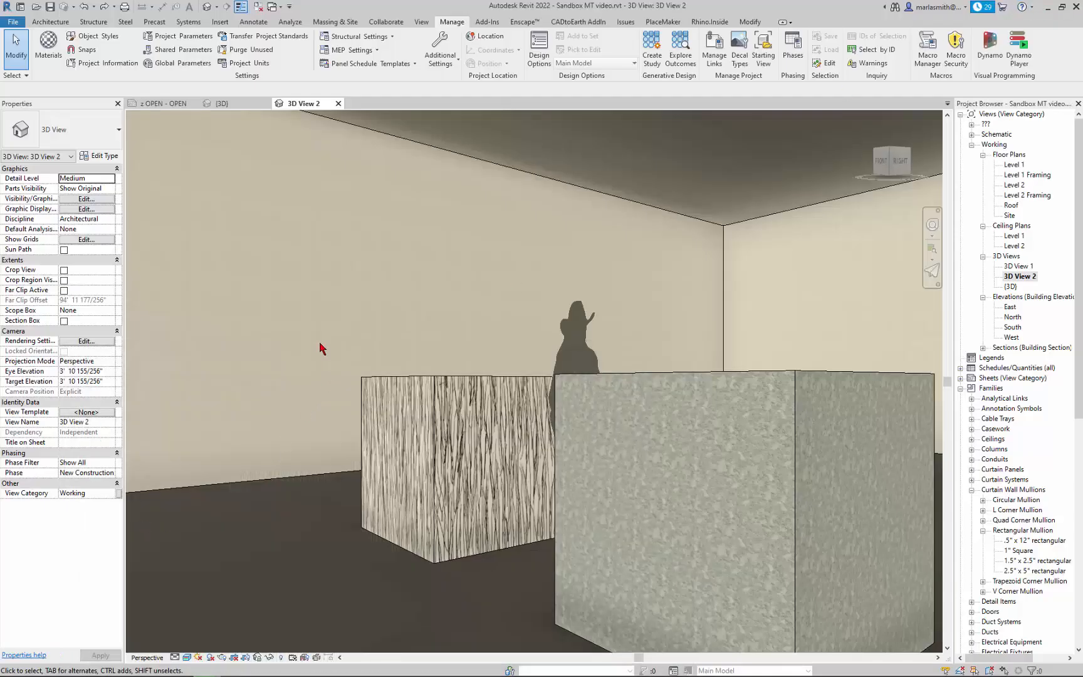
pyautogui.press('m')
pyautogui.press('a')
pyautogui.press('t')
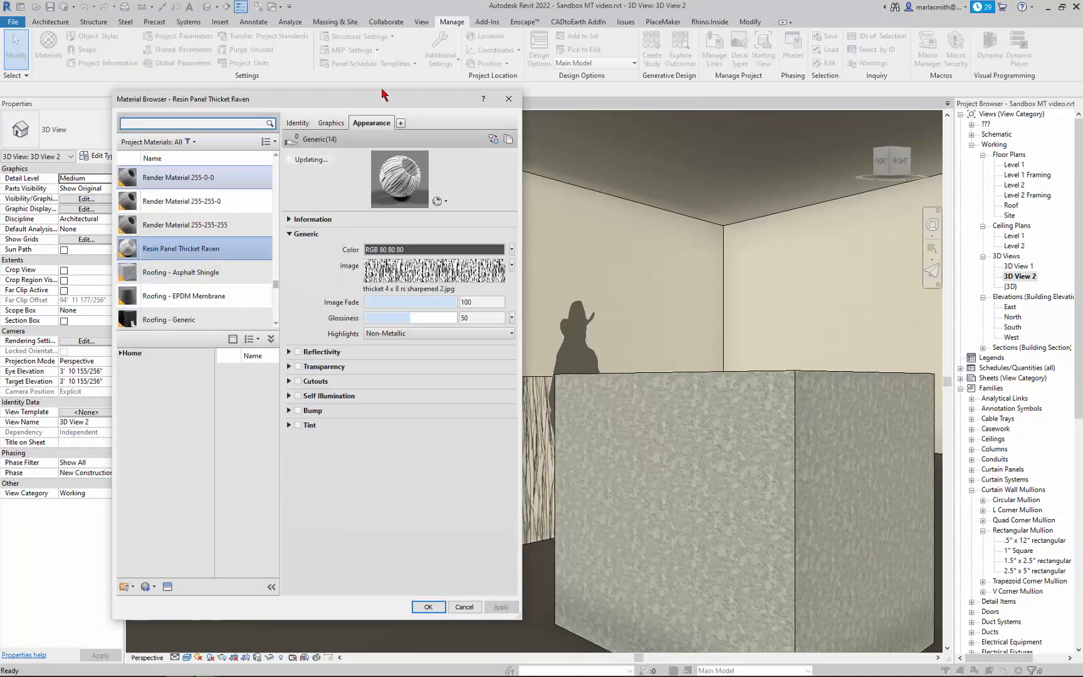
pyautogui.moveTo(376, 101); pyautogui.dragTo(816, 94)
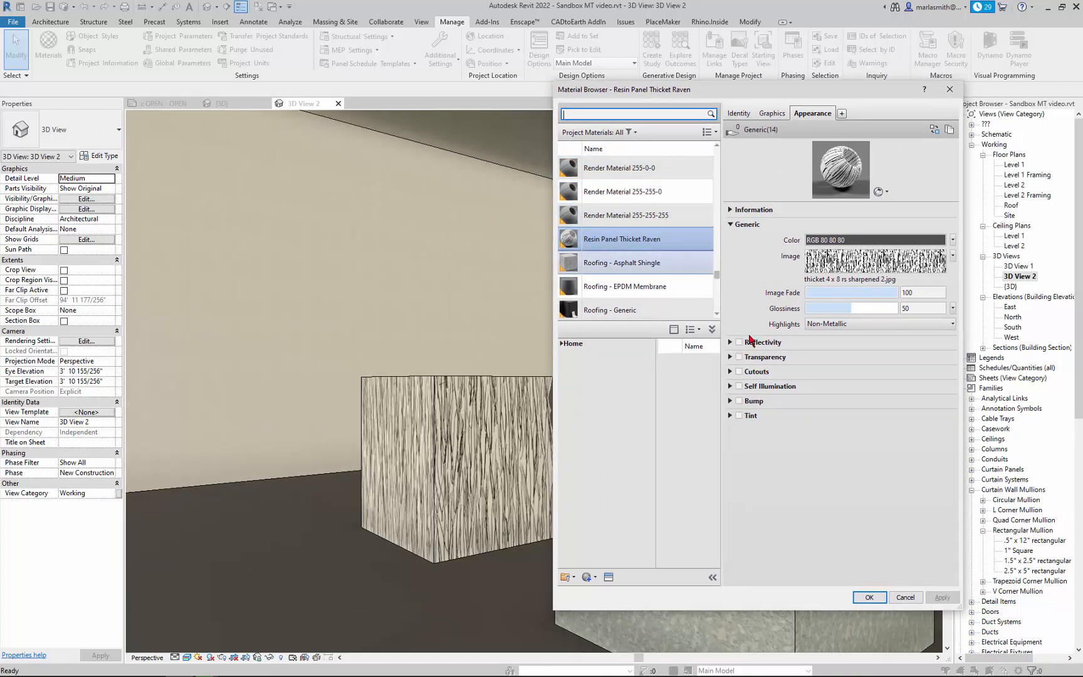
# Enable transparency for the Resin Panel Thicket Raven material and assign "thicket 4 x 8 rs sharpened 2 transp.jpg" as its transparency image.
pyautogui.click(740, 358)
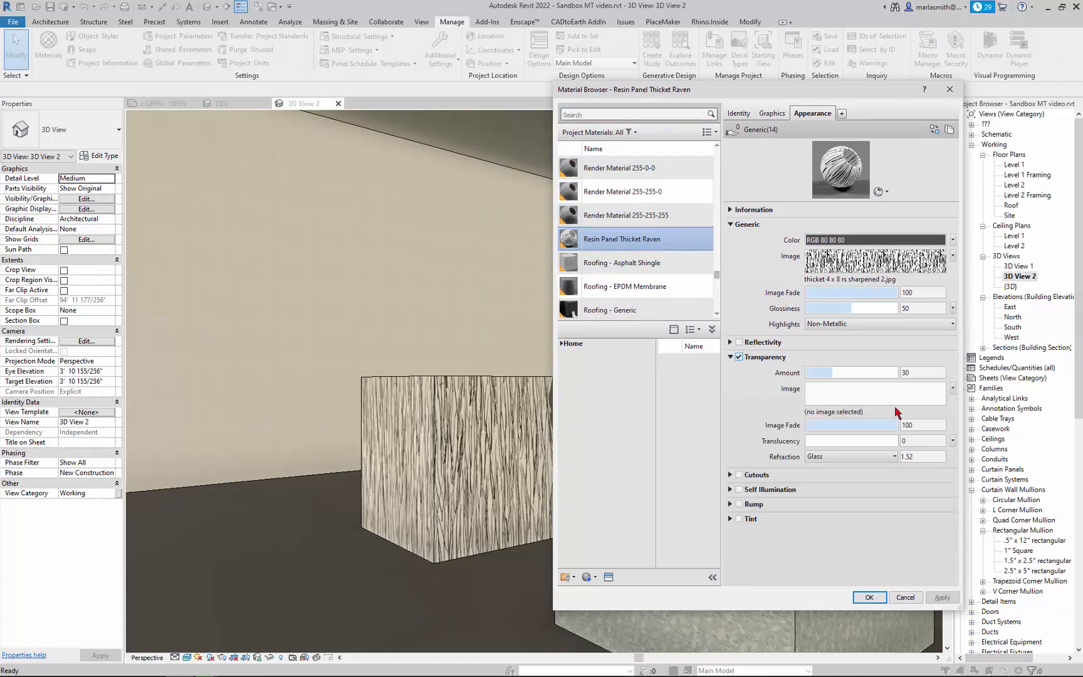
pyautogui.click(846, 414)
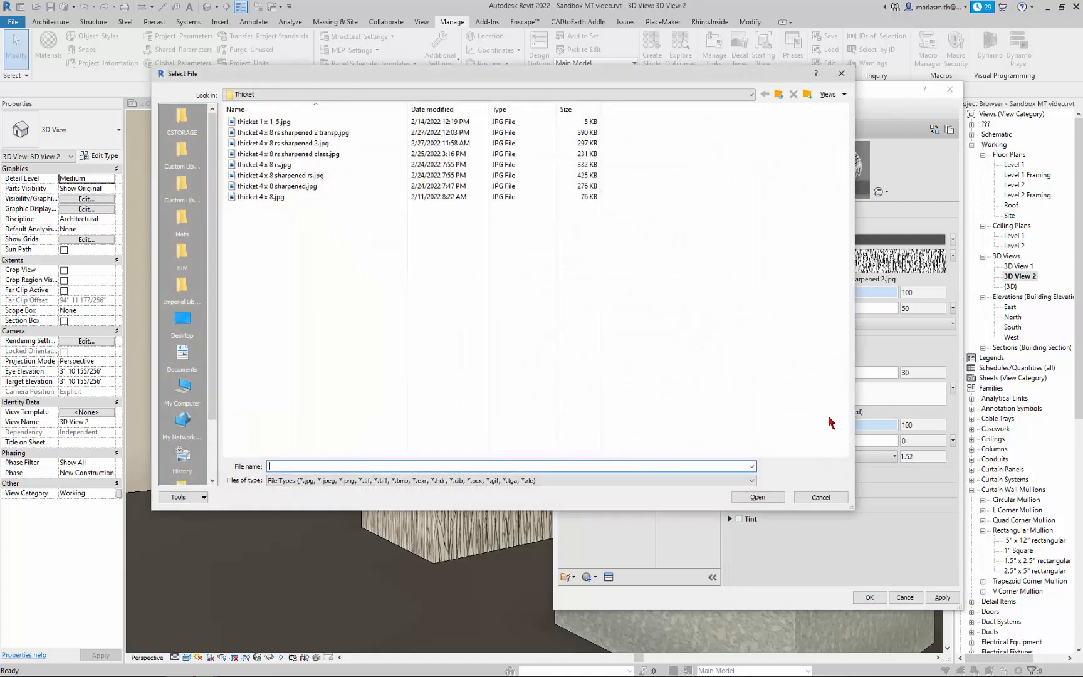
pyautogui.click(306, 134)
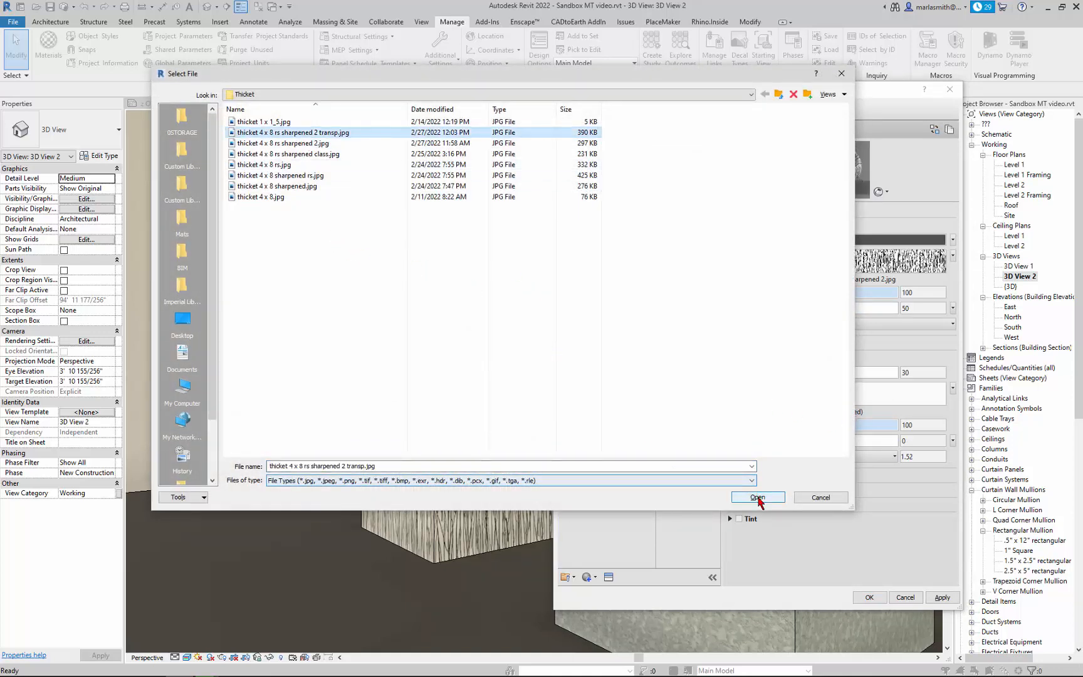
pyautogui.click(756, 496)
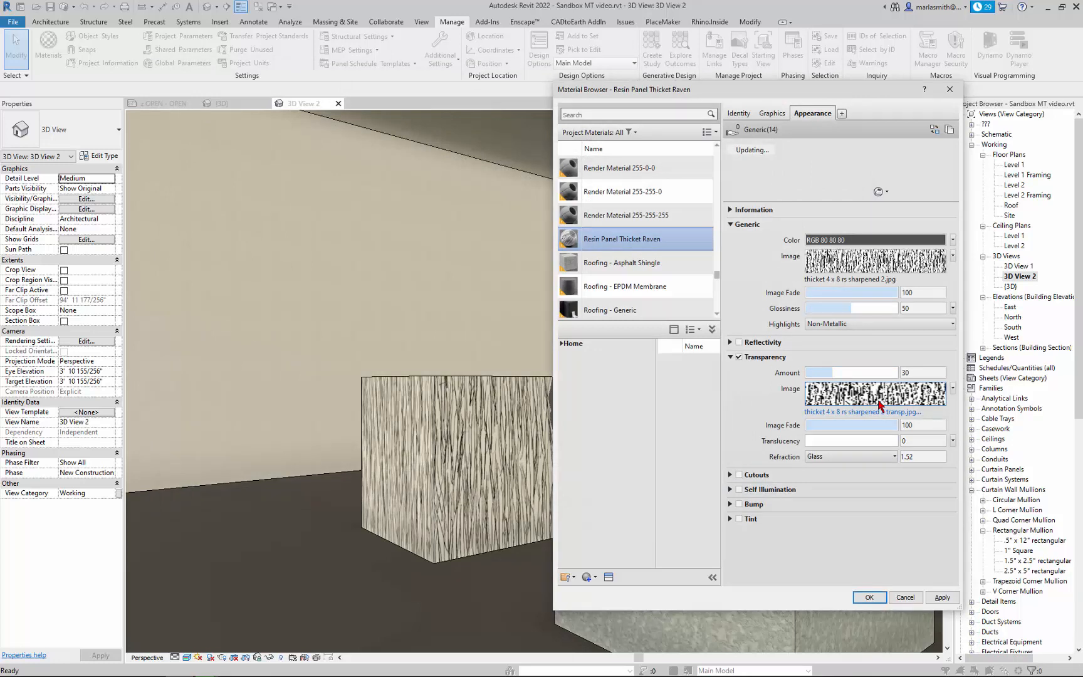
# Set the transparency image's sample size to 4' wide by 8' high and apply the material changes.
pyautogui.click(881, 401)
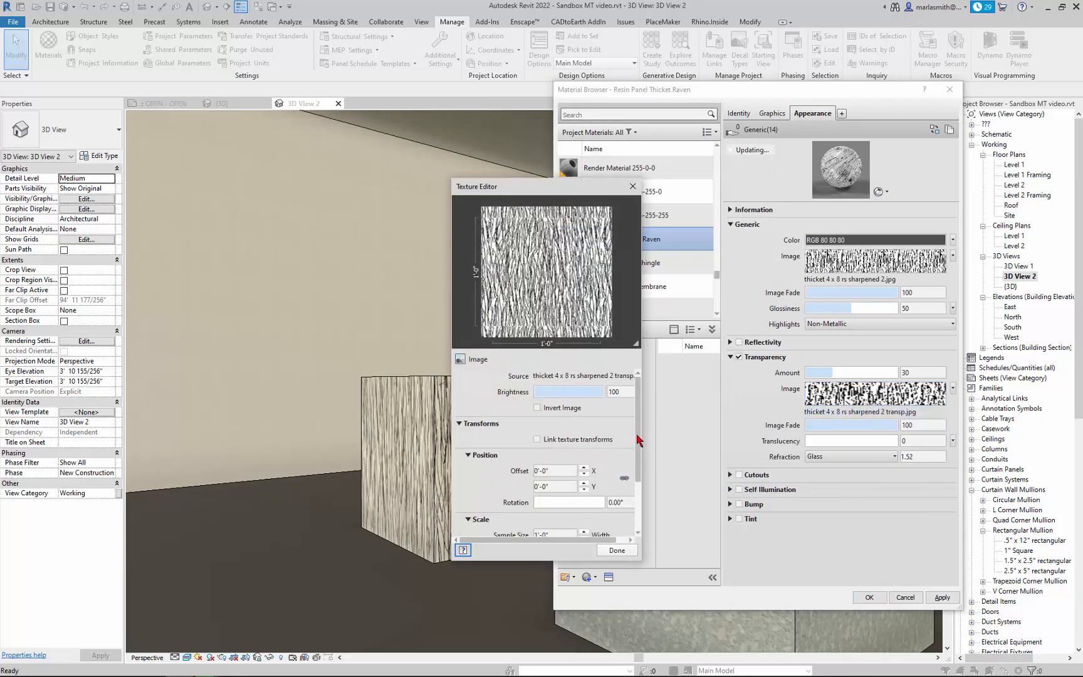
pyautogui.scroll(-3, 641, 441)
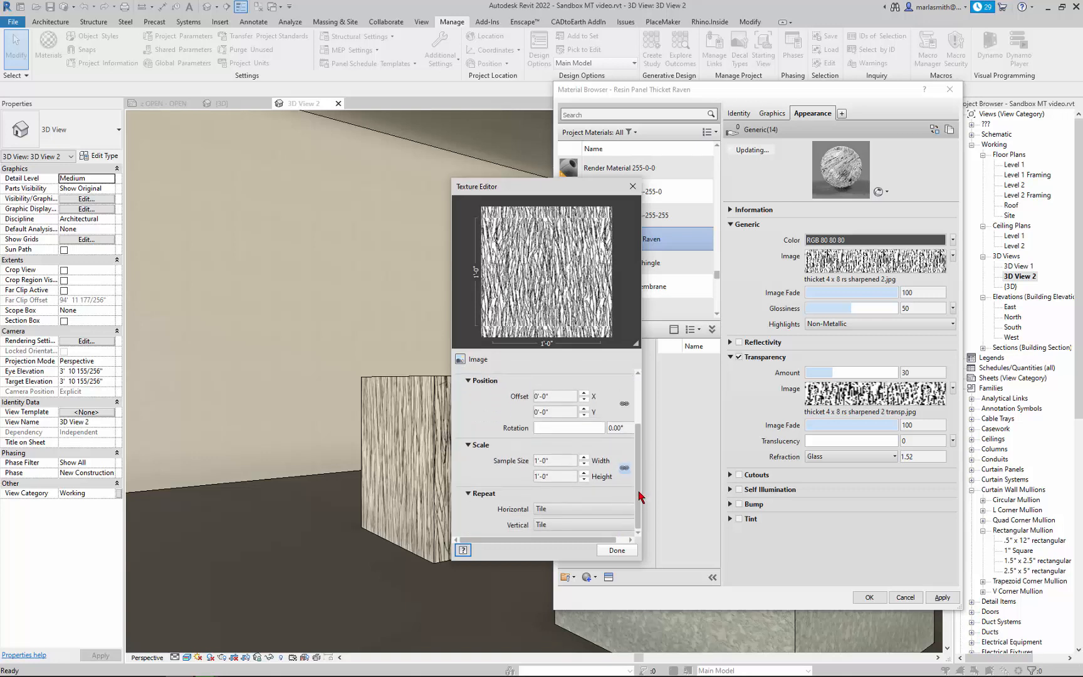
pyautogui.click(574, 461)
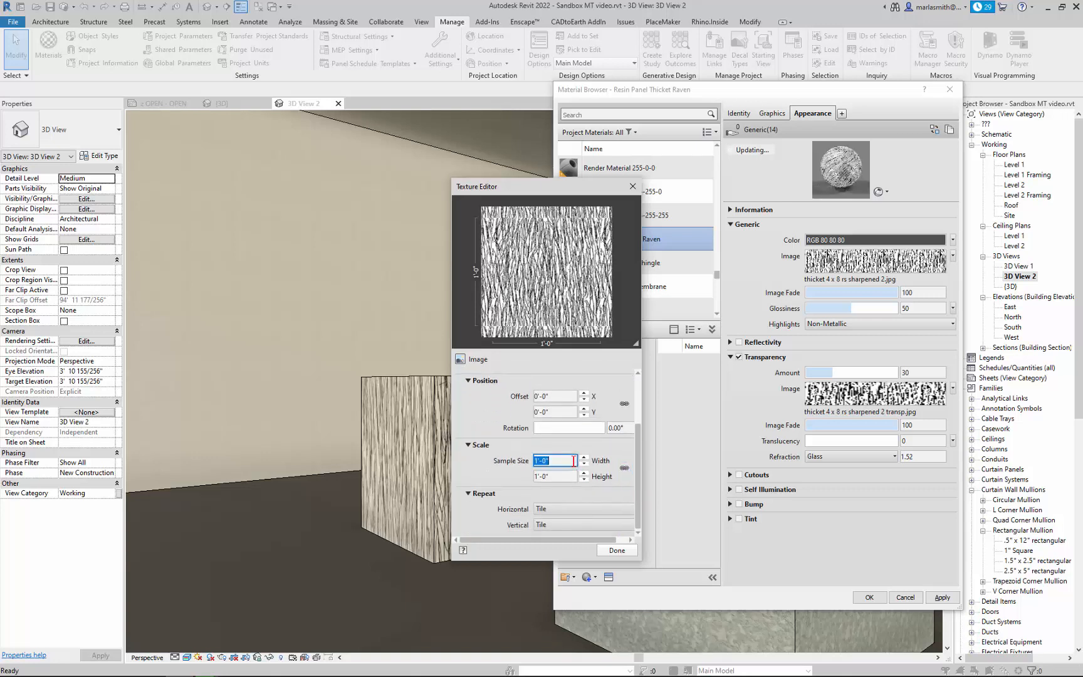
pyautogui.write('4')
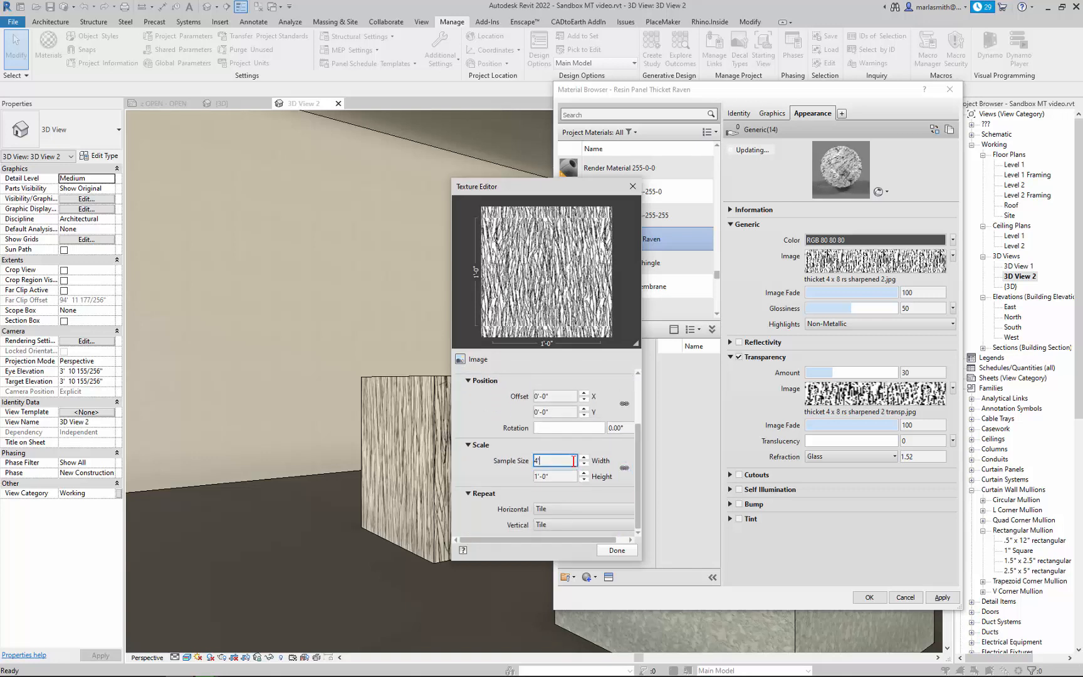
pyautogui.click(570, 477)
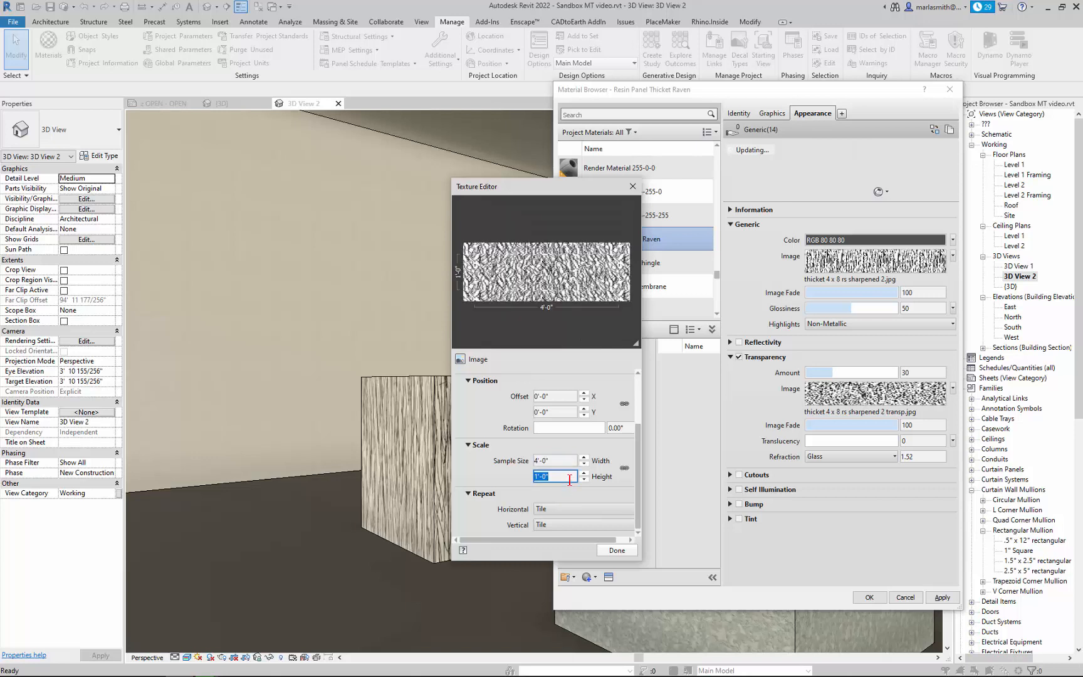
pyautogui.write('8')
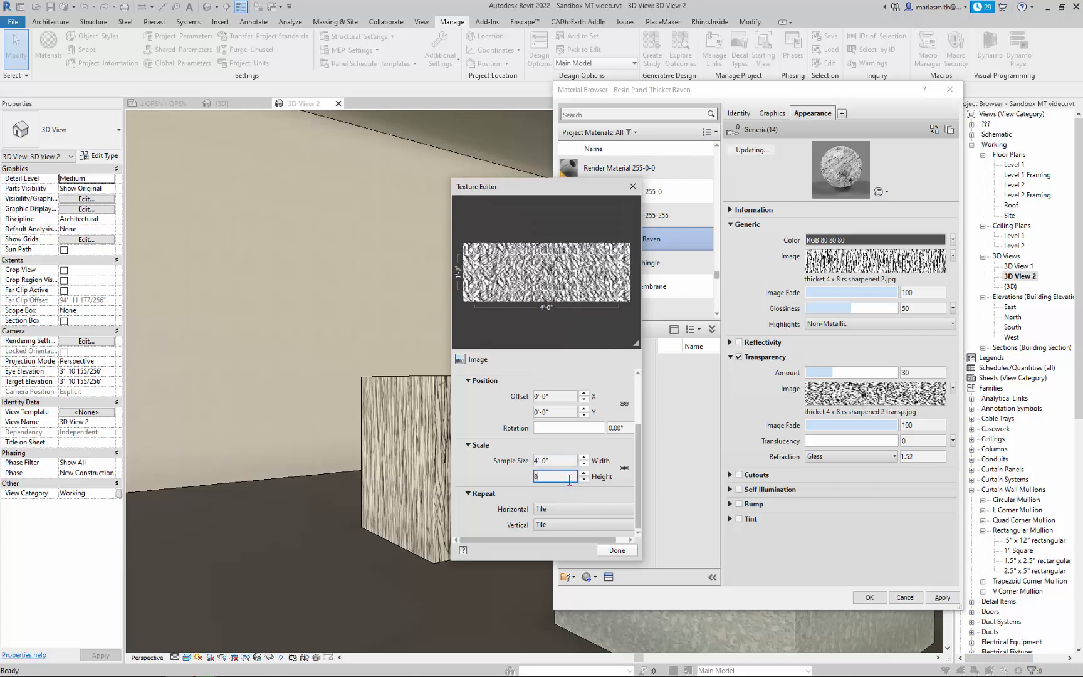
pyautogui.click(617, 551)
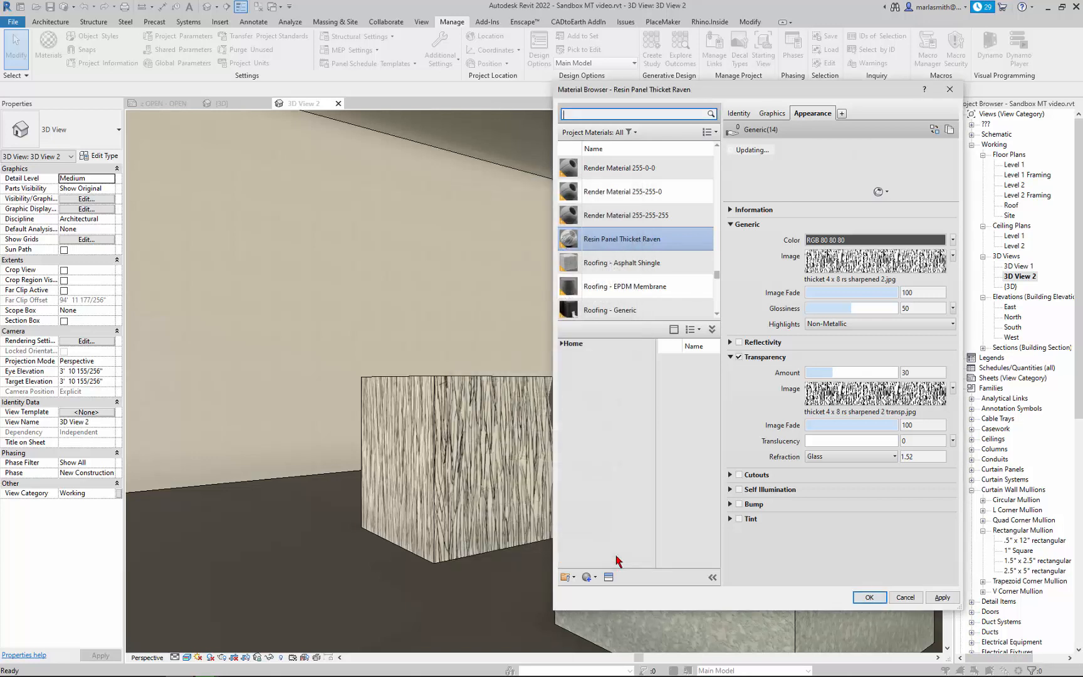
pyautogui.click(951, 597)
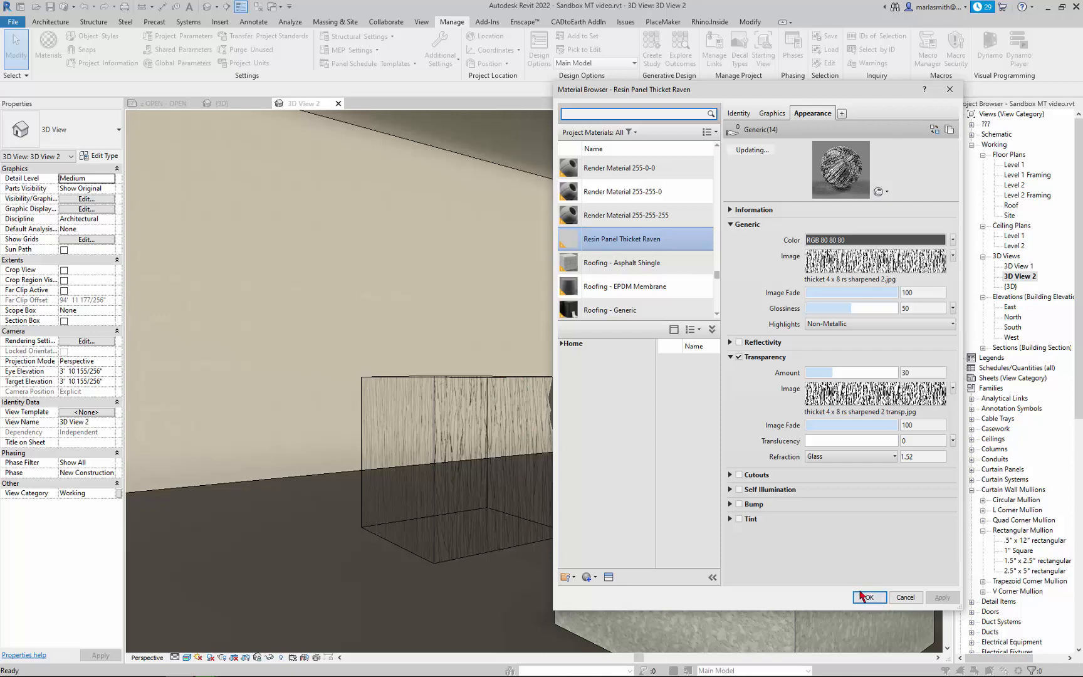
pyautogui.click(871, 597)
pyautogui.scroll(8, 465, 414)
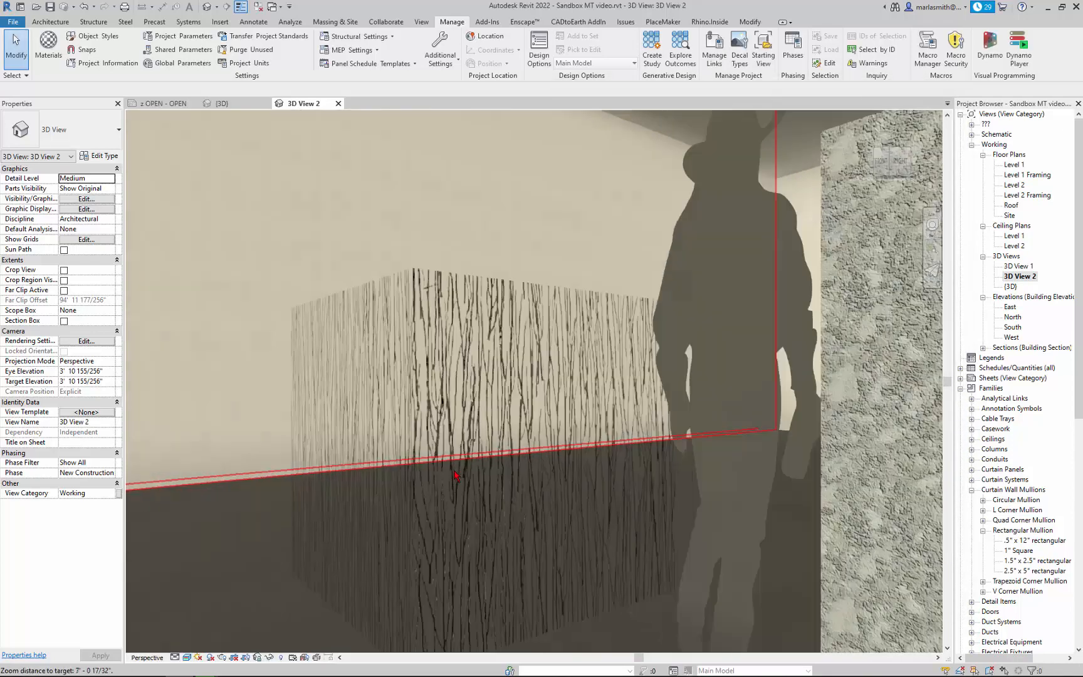
pyautogui.scroll(4, 465, 413)
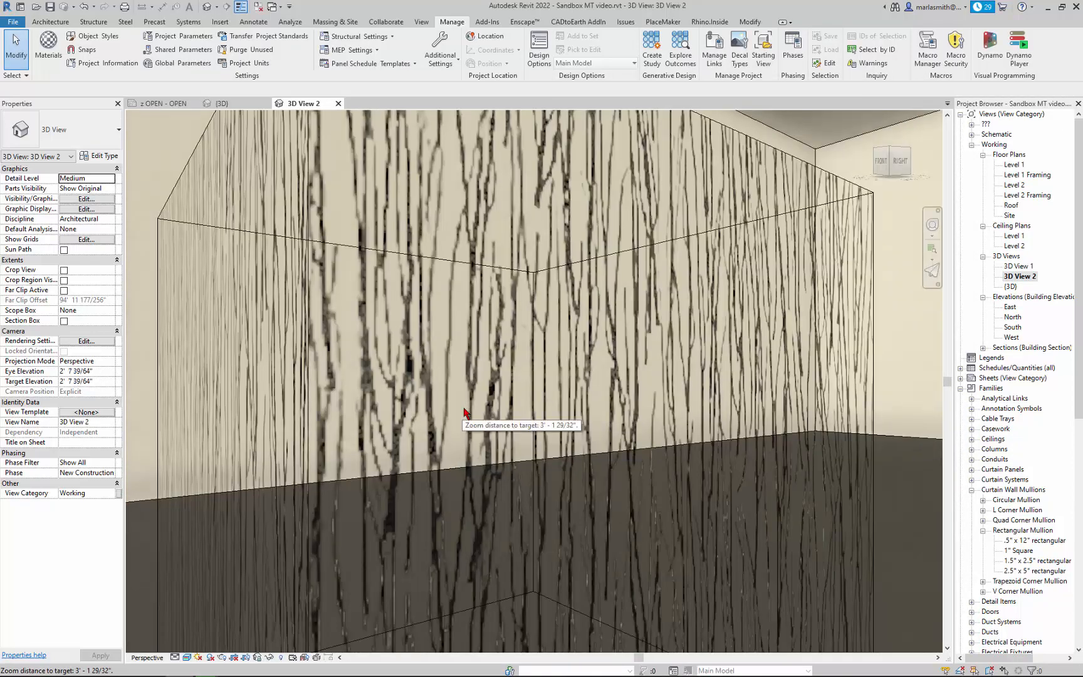
pyautogui.scroll(-5, 465, 414)
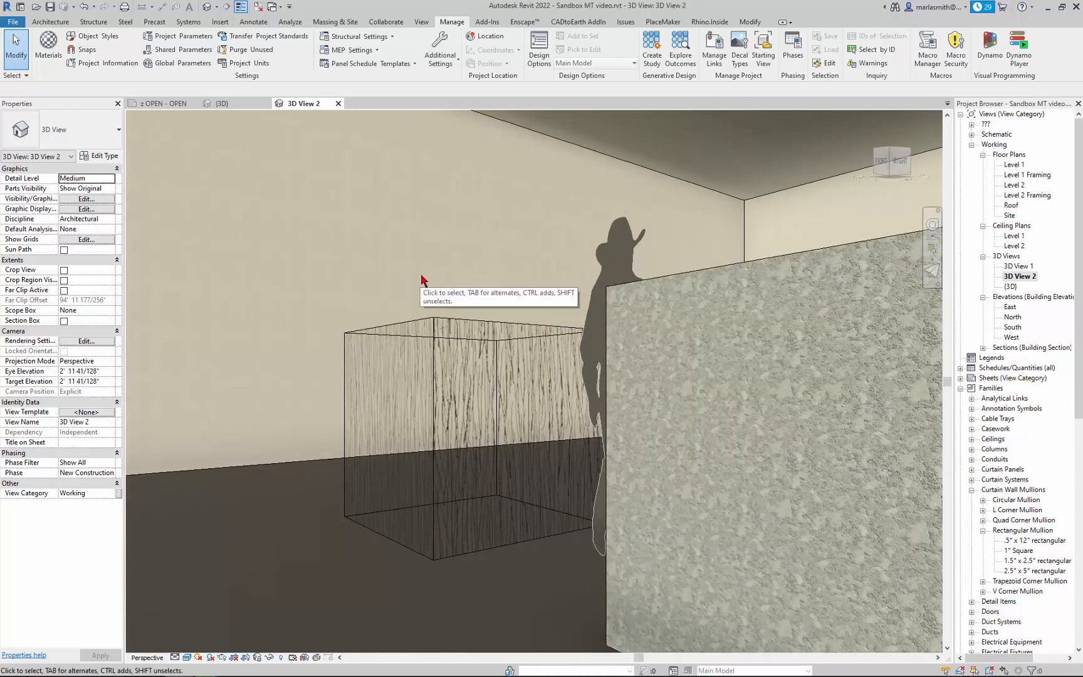
pyautogui.scroll(-3, 447, 411)
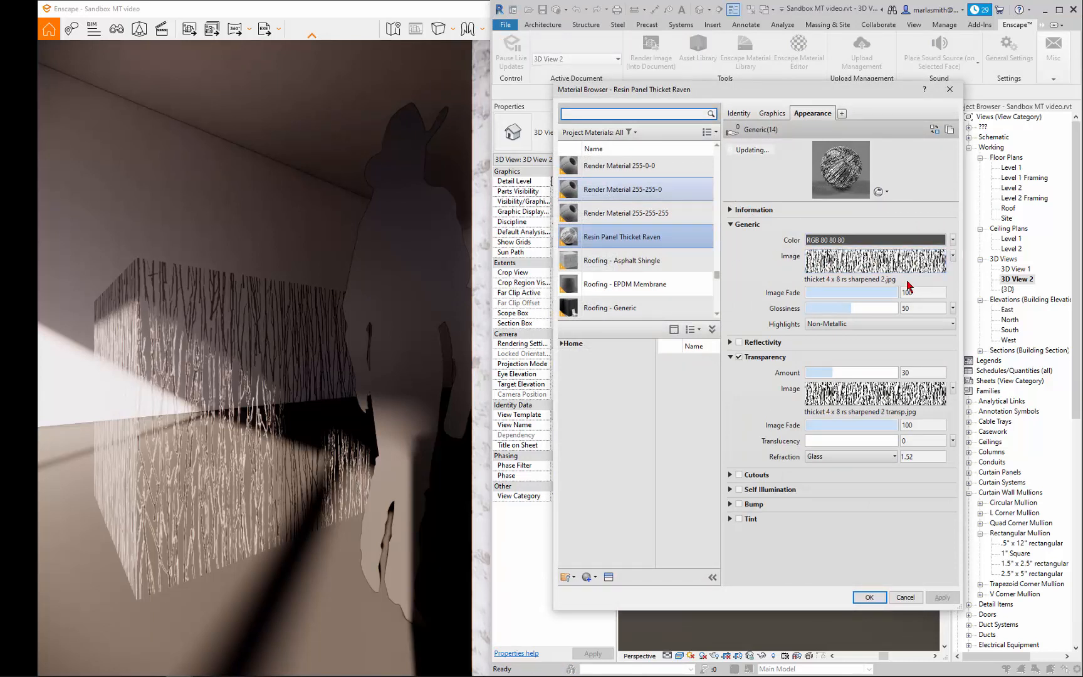
# Remove the generic image from Resin Panel Thicket Raven, set its generic color to black (RGB 0 0 0) and apply the changes.
pyautogui.click(952, 256)
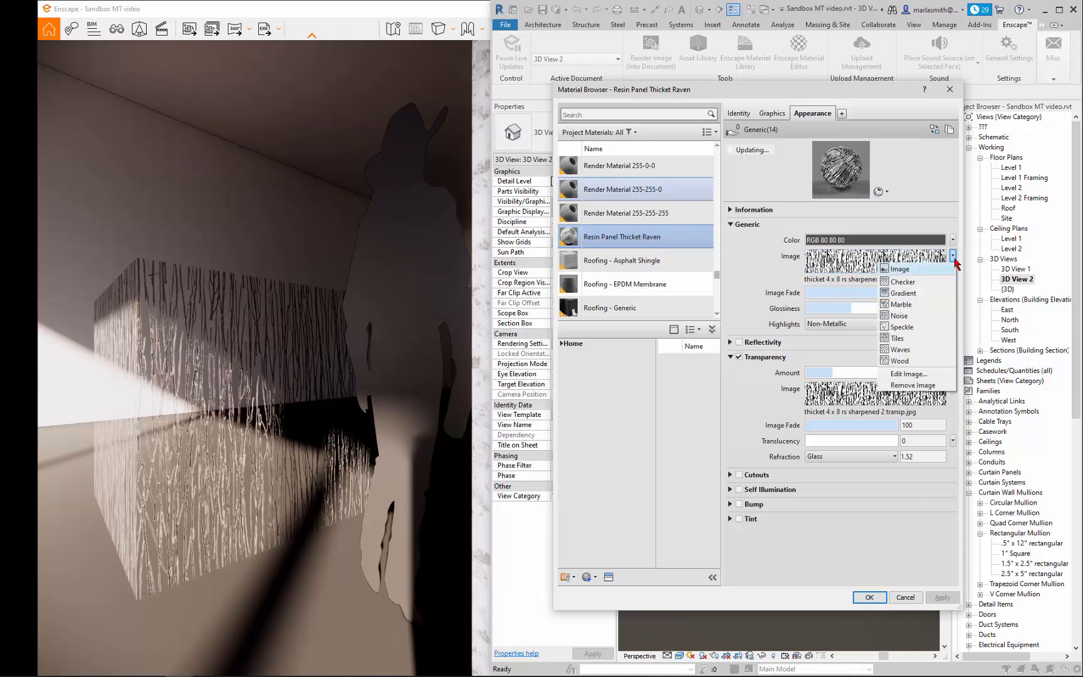
pyautogui.click(909, 385)
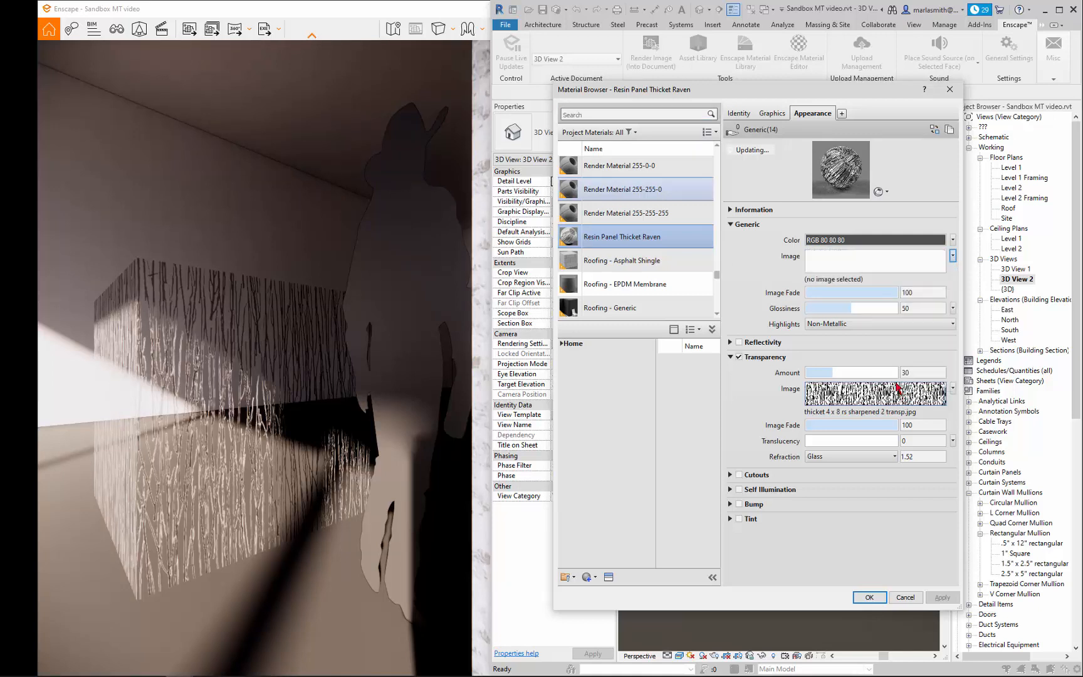
pyautogui.click(875, 241)
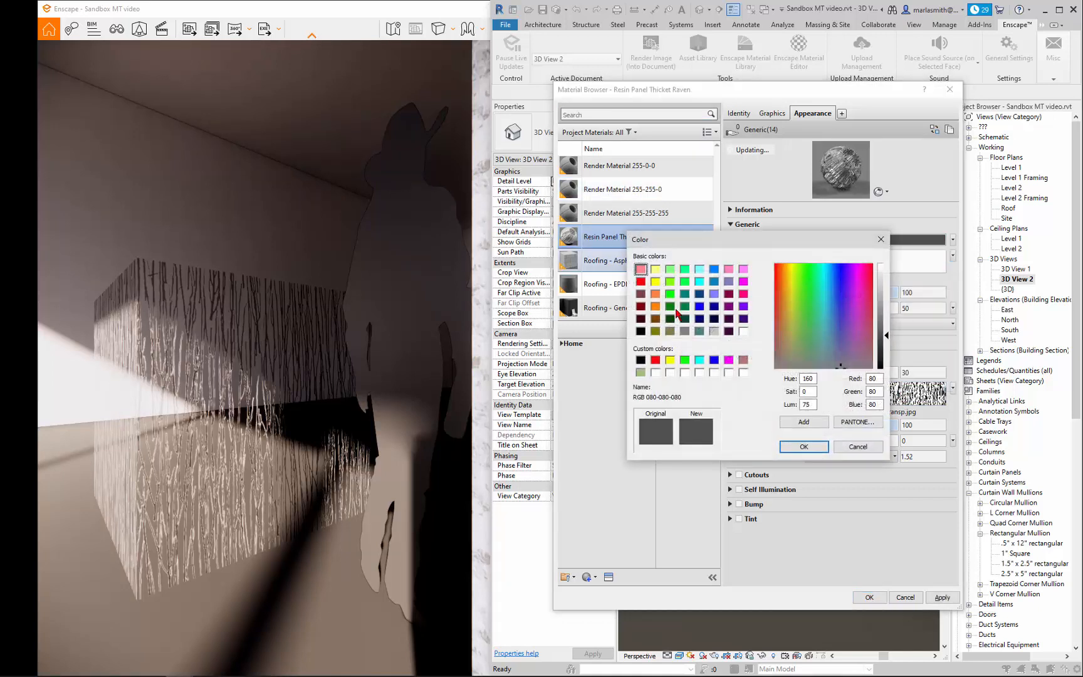
pyautogui.click(642, 361)
pyautogui.click(804, 447)
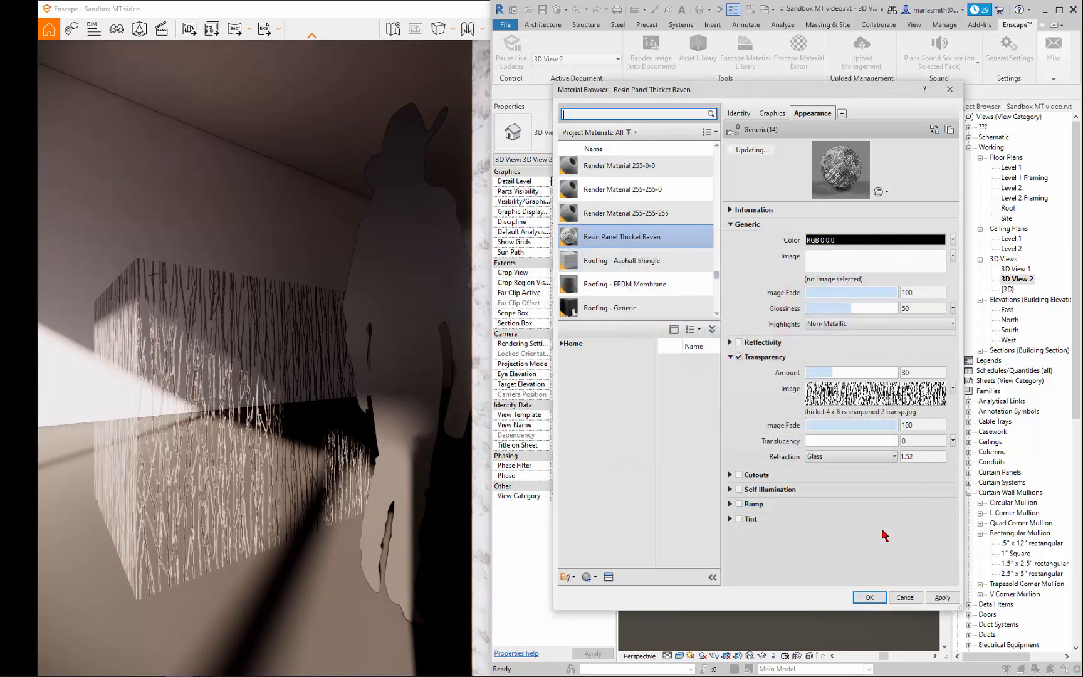
pyautogui.click(944, 598)
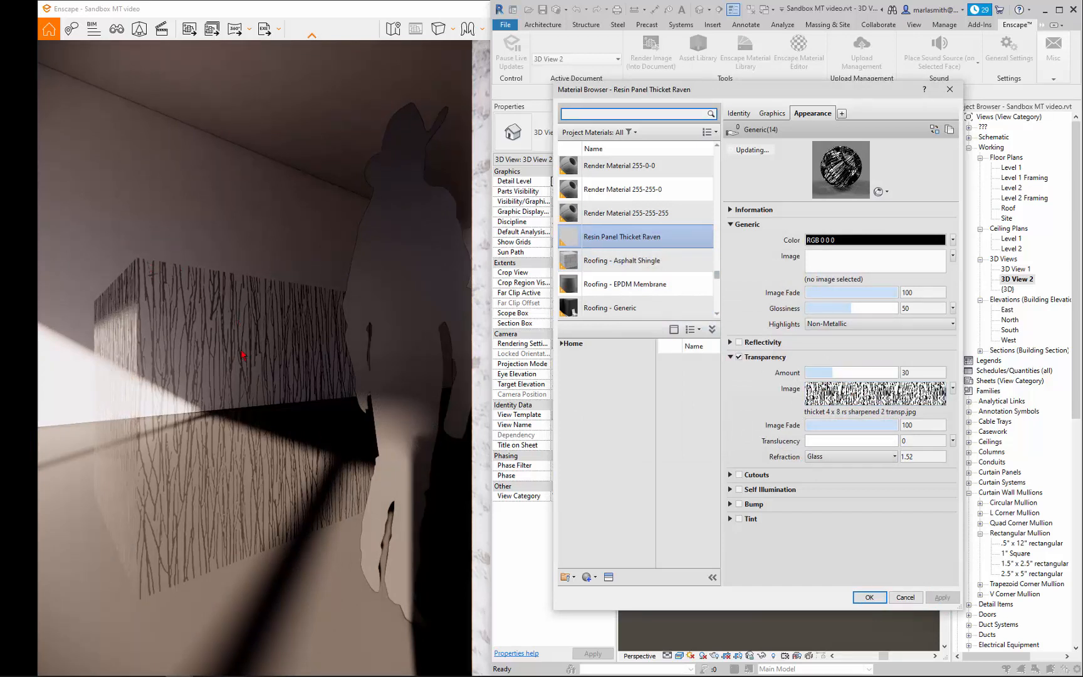
pyautogui.click(868, 596)
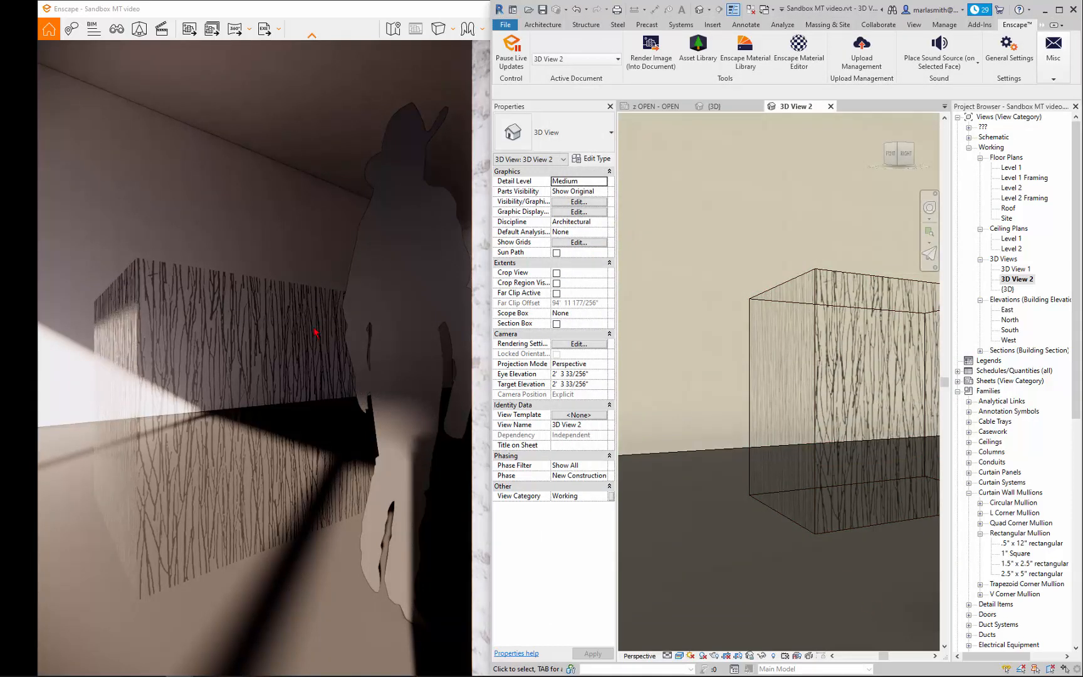
# Open the default {3D} view and frame the countertop and the standing figure.
pyautogui.scroll(-10, 752, 341)
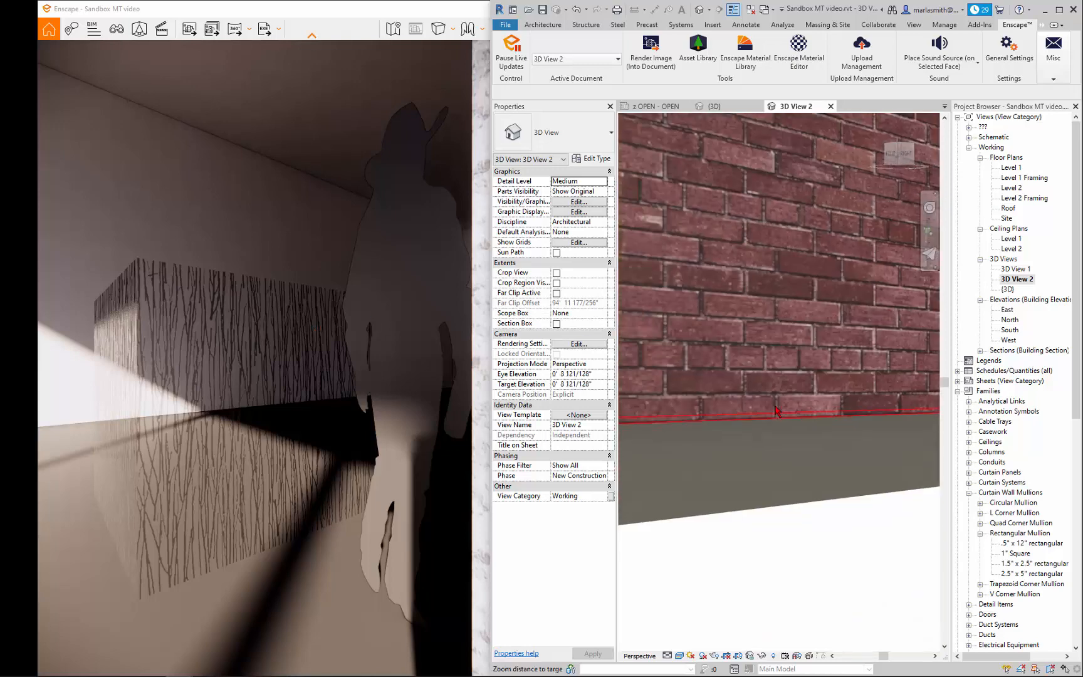
pyautogui.scroll(-4, 777, 408)
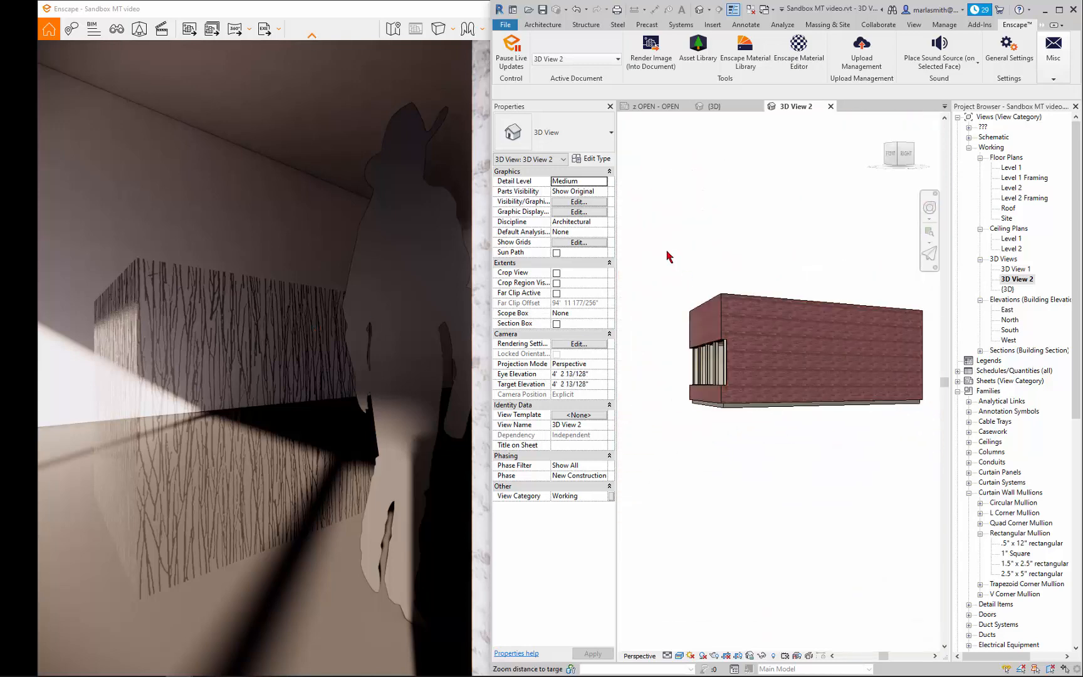
pyautogui.keyDown('shift'); pyautogui.moveTo(667, 252); pyautogui.dragTo(650, 233, button='middle'); pyautogui.keyUp('shift')
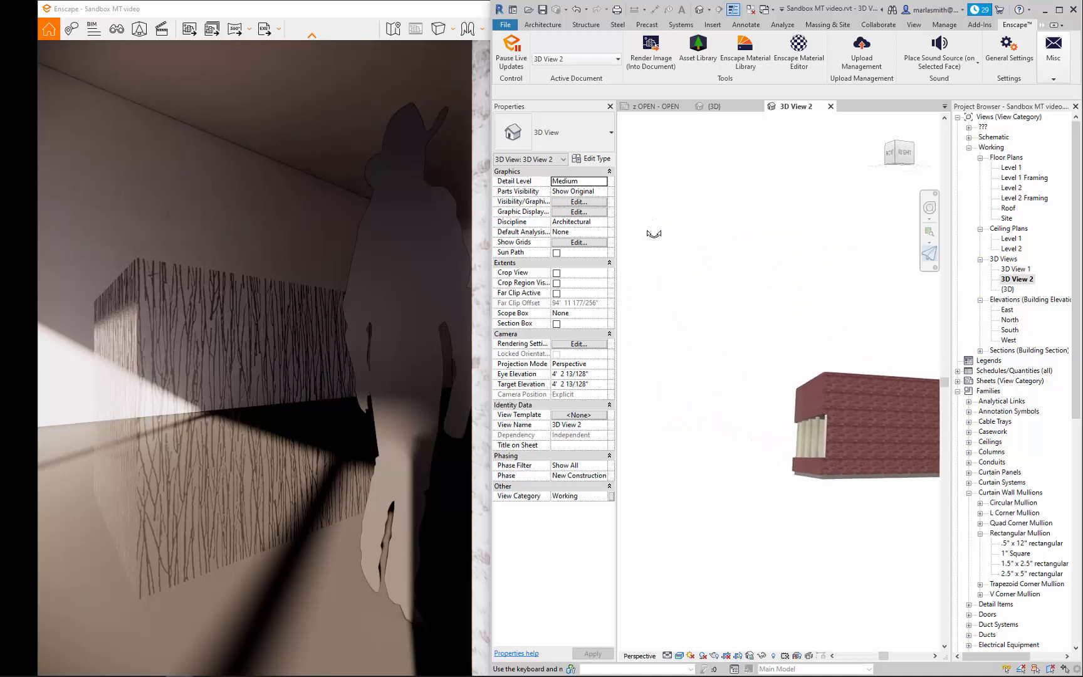
pyautogui.click(698, 11)
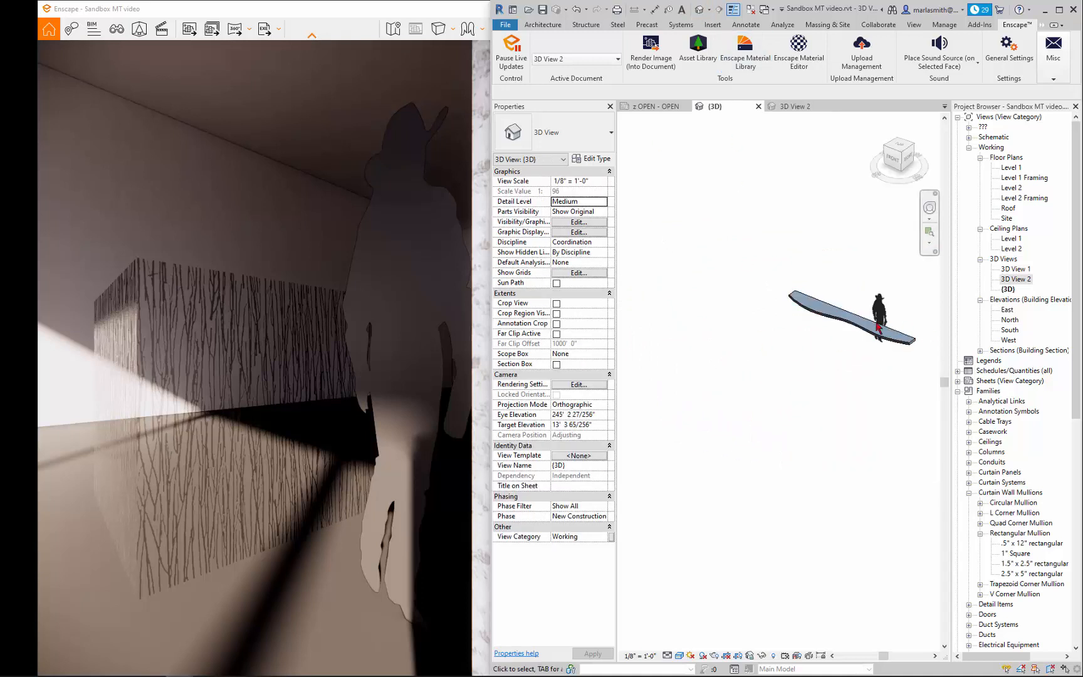
pyautogui.scroll(5, 912, 326)
pyautogui.scroll(-3, 906, 327)
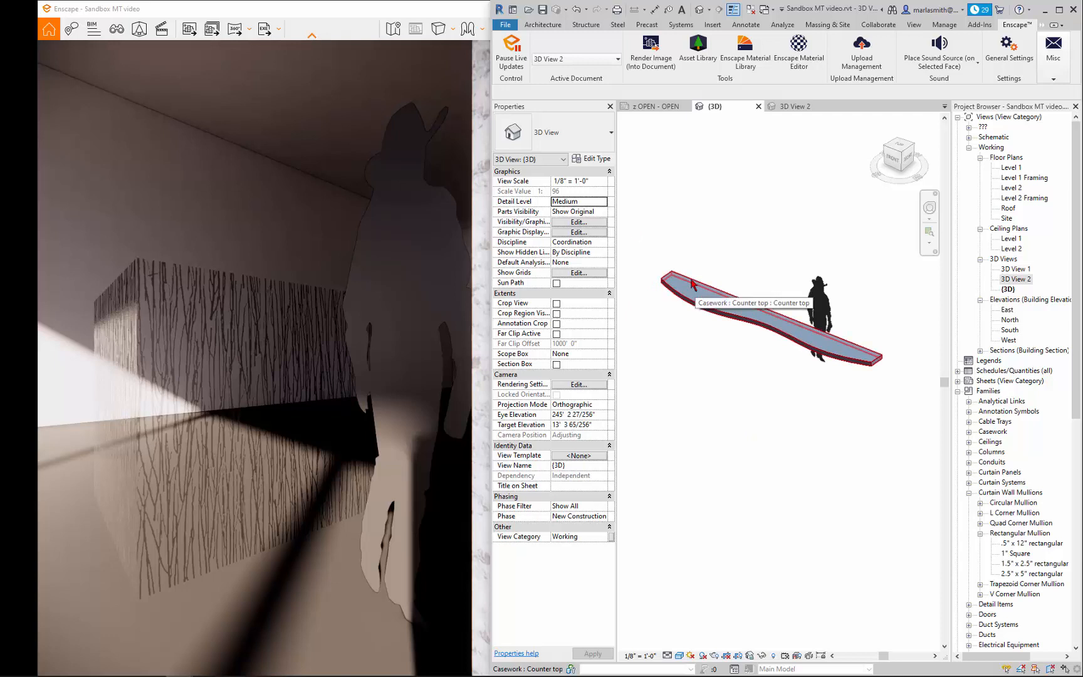
# Start an architectural wall and duplicate the Generic - 6" type as "Resin Panel 1/2"".
pyautogui.click(545, 25)
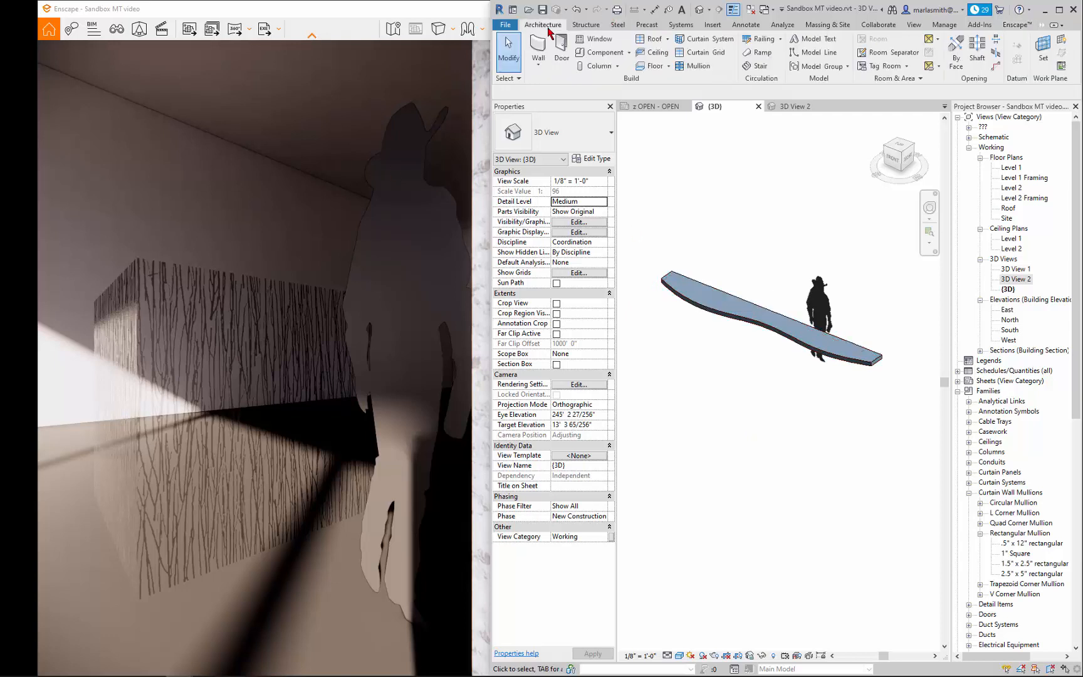
pyautogui.click(539, 65)
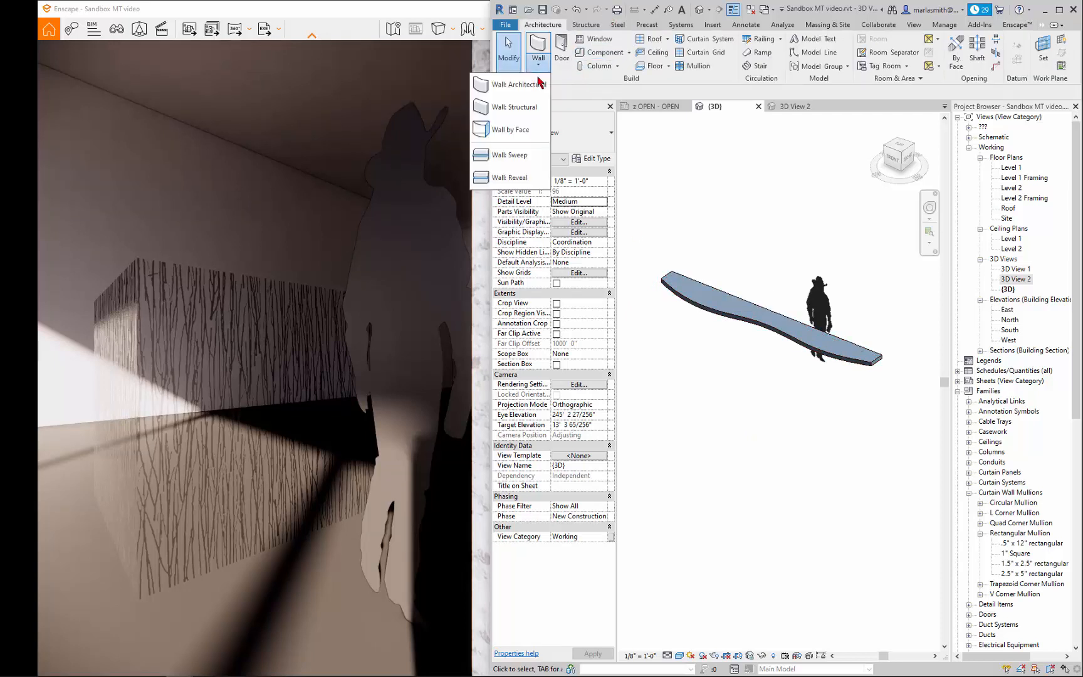
pyautogui.click(538, 82)
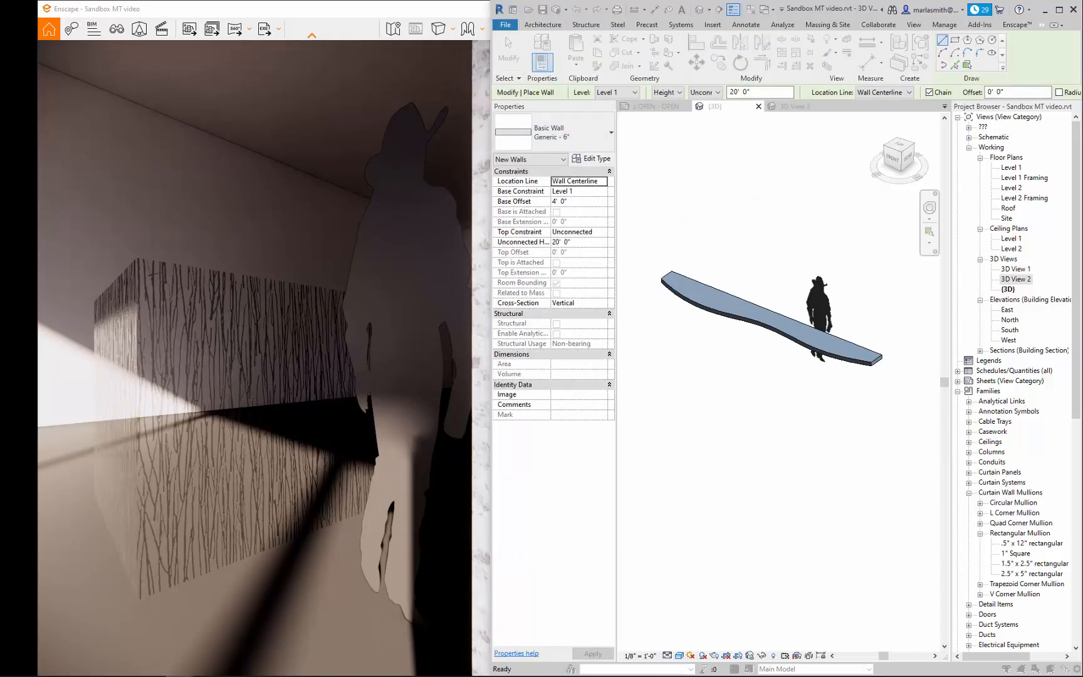
pyautogui.click(592, 159)
pyautogui.moveTo(280, 19); pyautogui.dragTo(655, 45)
pyautogui.click(802, 80)
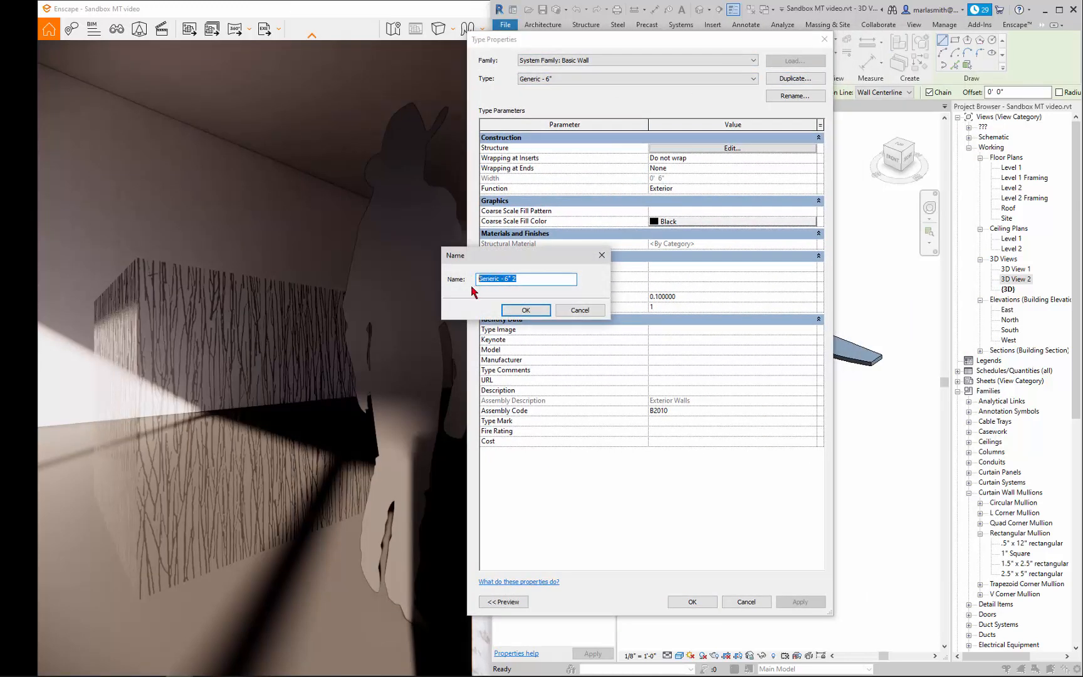
pyautogui.write('Resin Panel 1/2')
pyautogui.click(525, 310)
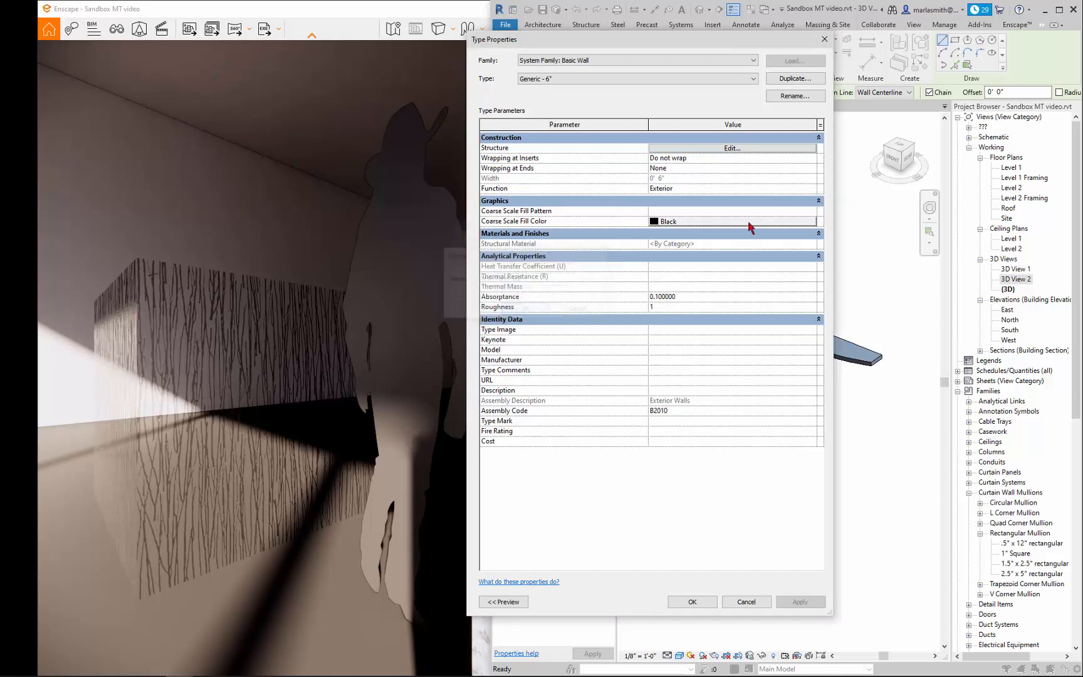
# Set the new wall type's structure layer to 1/2" thickness with the Resin Panel Thicket Raven material and accept the type properties.
pyautogui.click(718, 150)
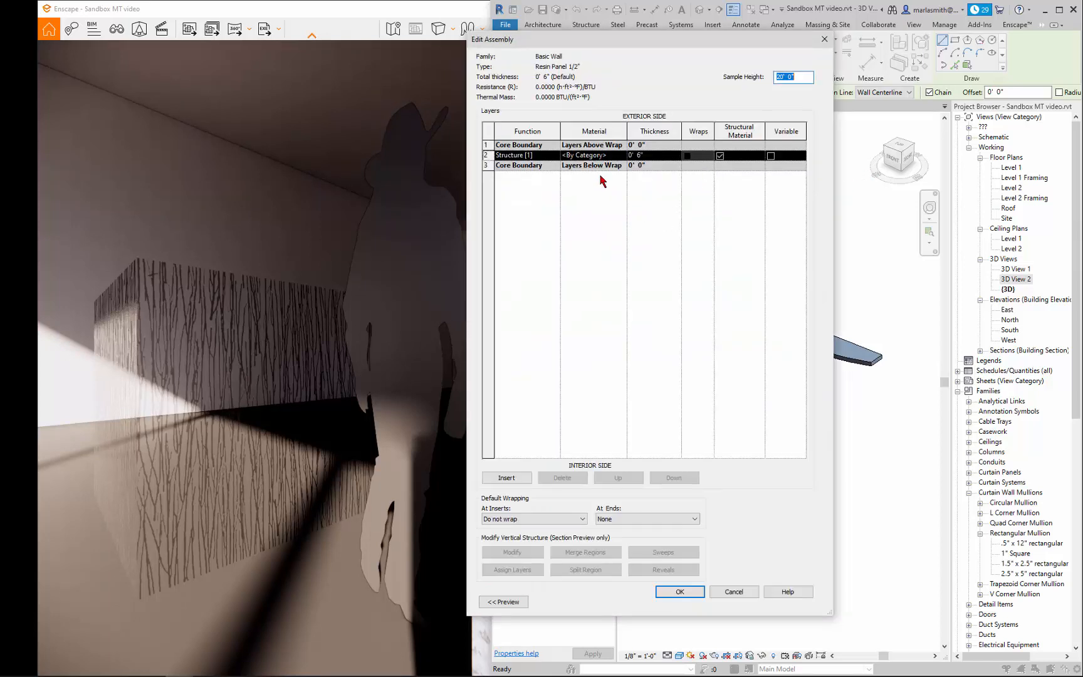
pyautogui.click(652, 154)
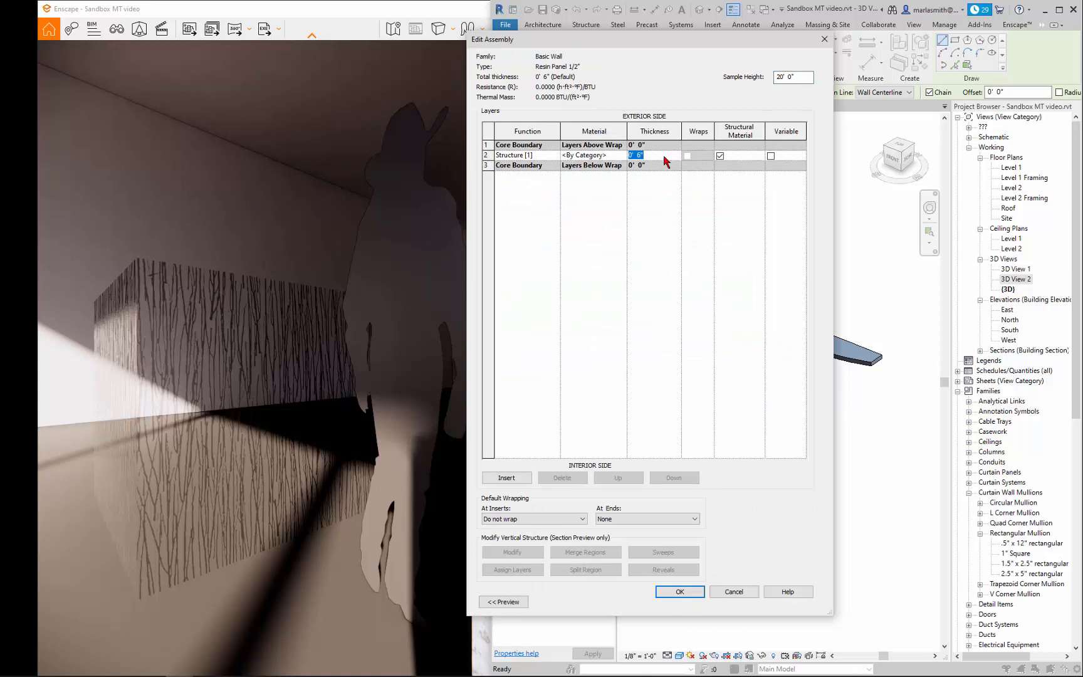
pyautogui.write('1/2"')
pyautogui.click(621, 157)
pyautogui.click(622, 155)
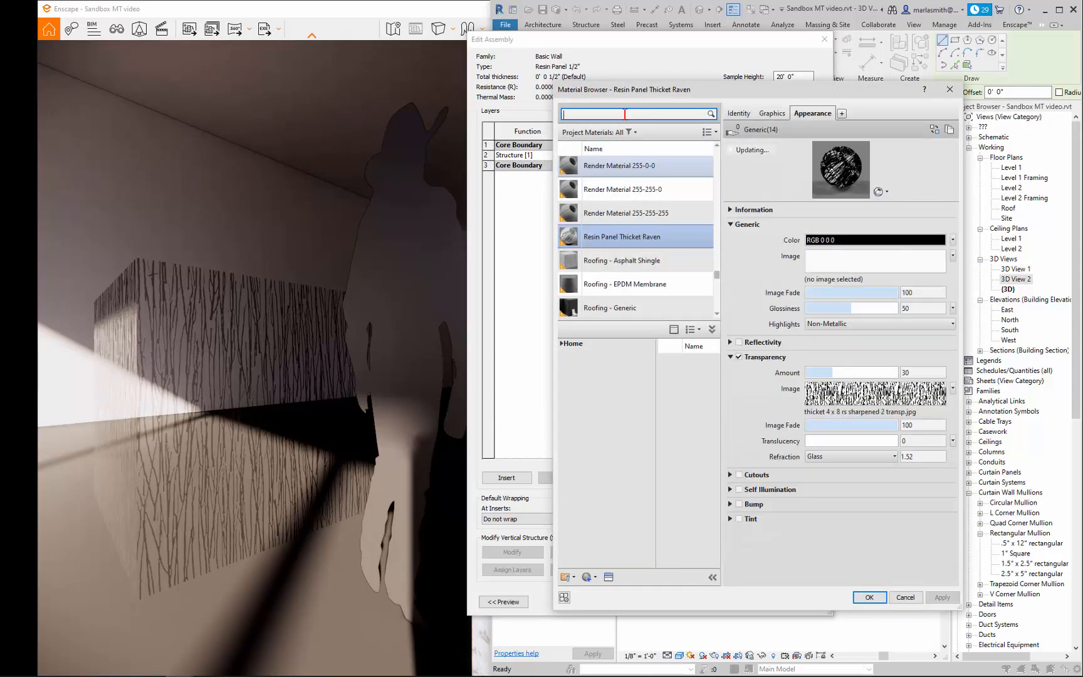
pyautogui.write('resin')
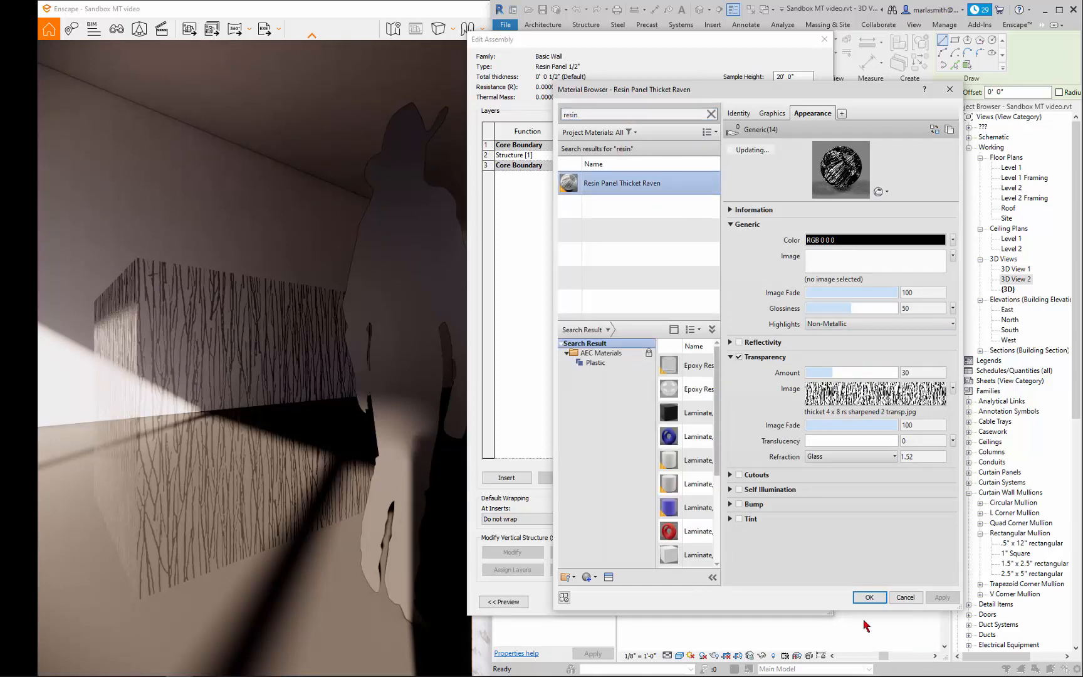
pyautogui.click(870, 597)
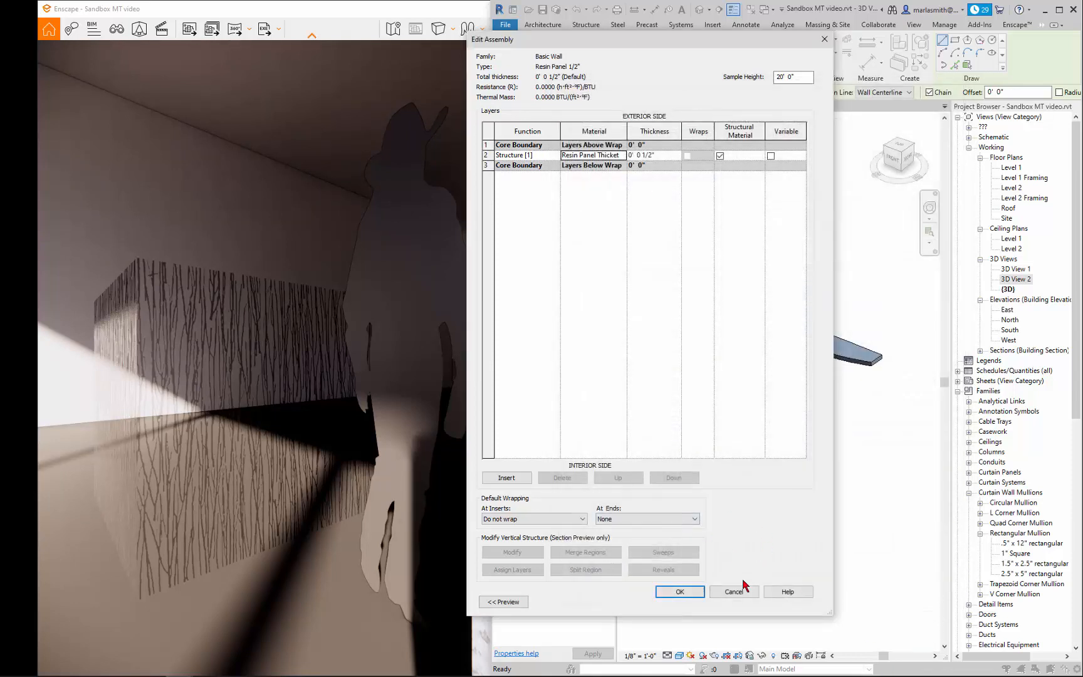
pyautogui.click(690, 599)
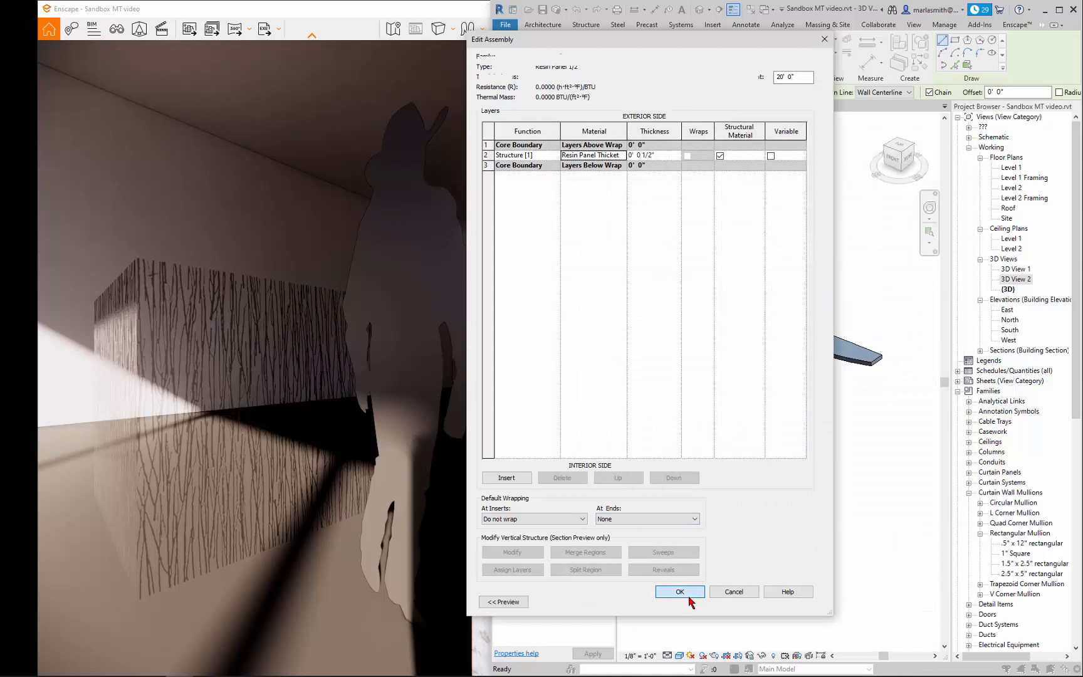
pyautogui.click(688, 602)
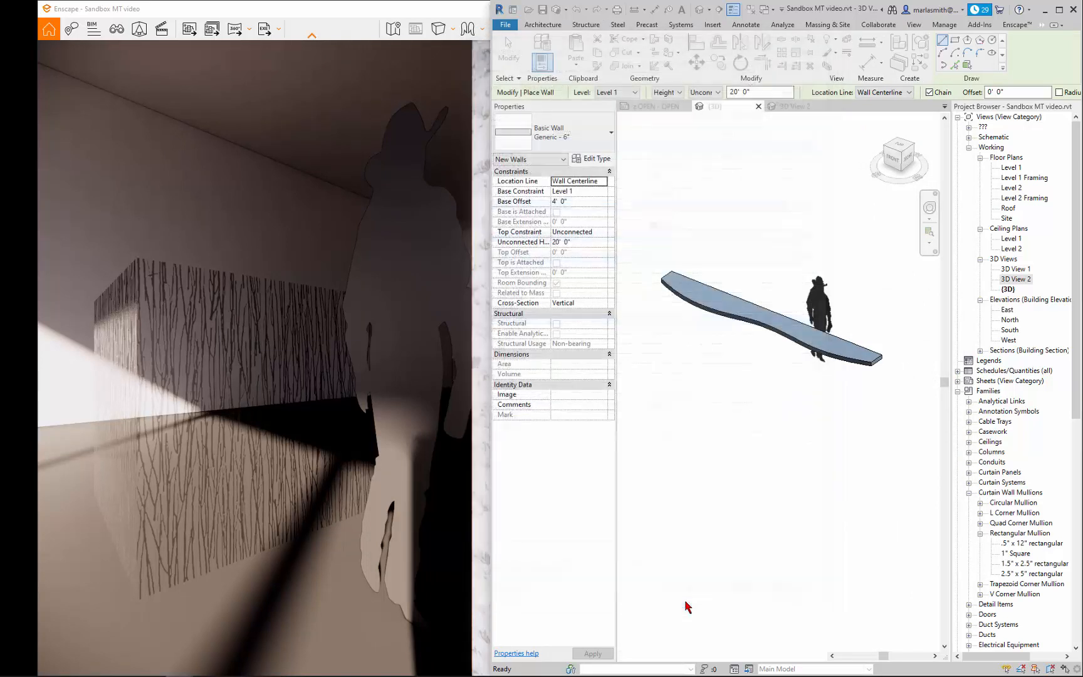
# Set the new wall's unconnected height to 2' 10" and place it along the countertop's straight edge by picking that line.
pyautogui.click(591, 243)
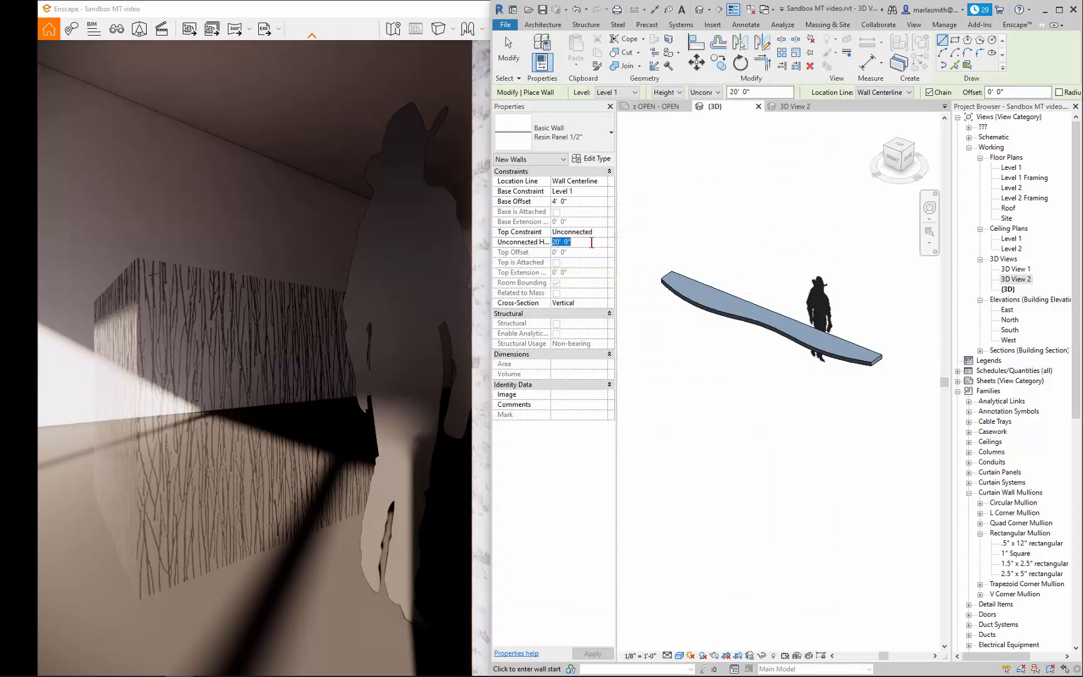
pyautogui.write('2\' 10"')
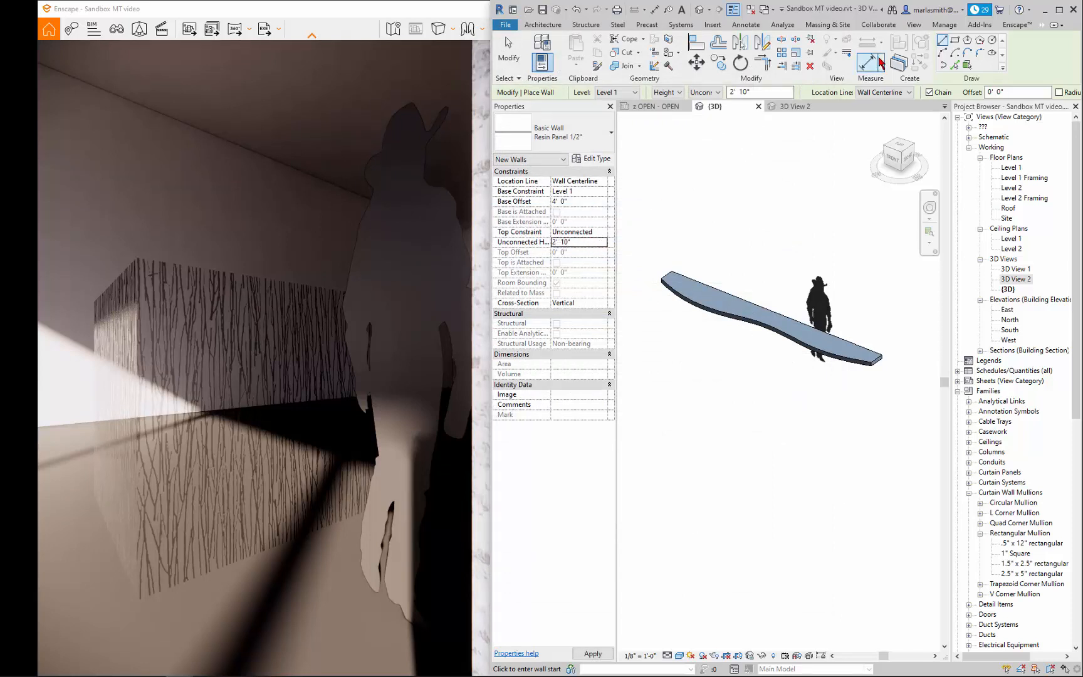
pyautogui.click(955, 65)
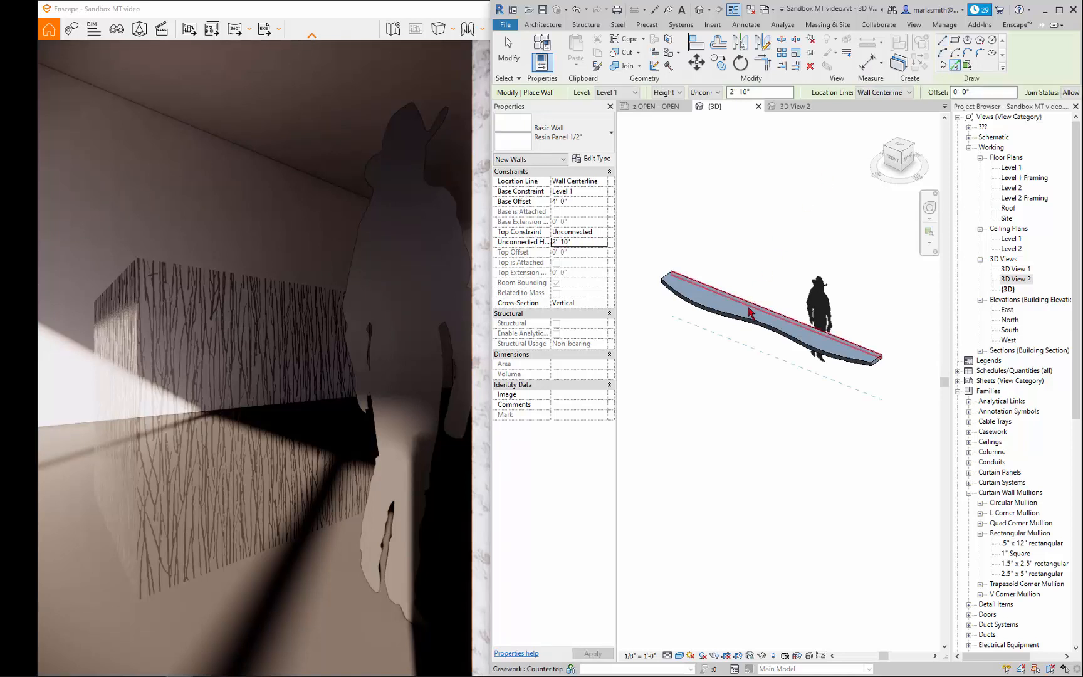
pyautogui.click(751, 314)
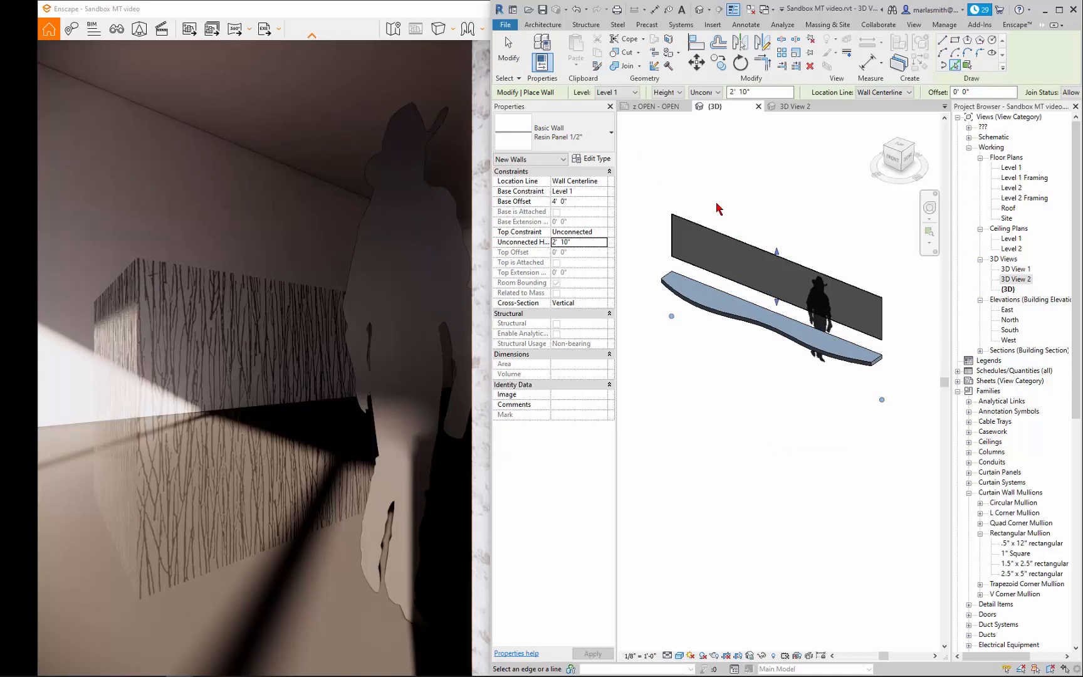
pyautogui.press('Escape')
pyautogui.press('Escape')
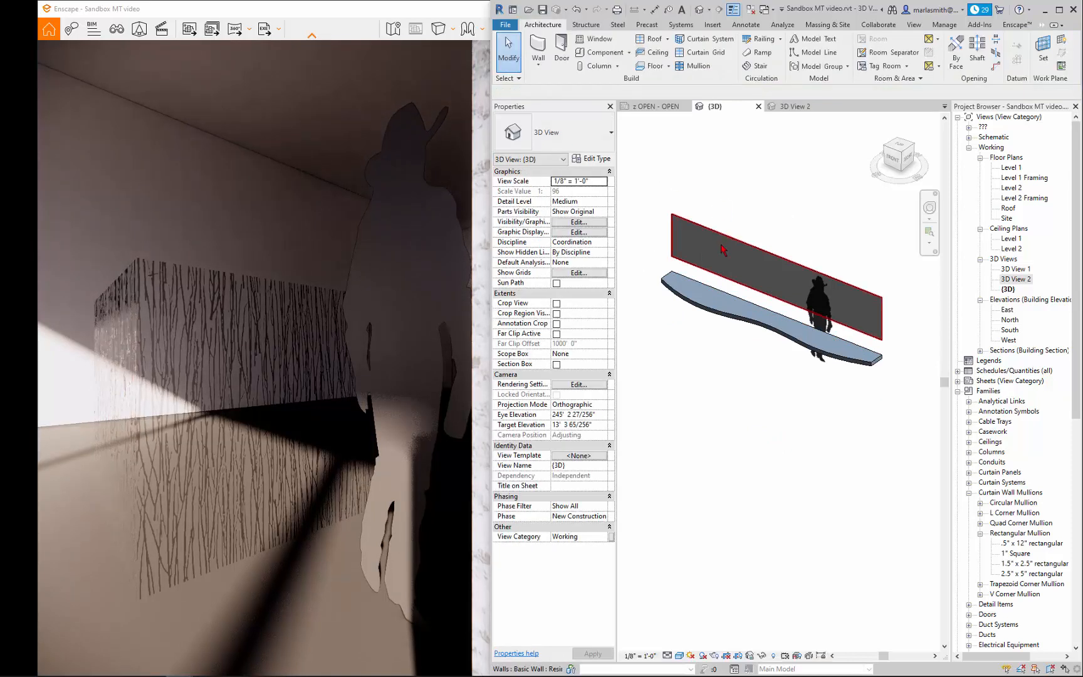
# Set the base offset of the resin panel wall to 0 so it sits below the countertop.
pyautogui.click(722, 251)
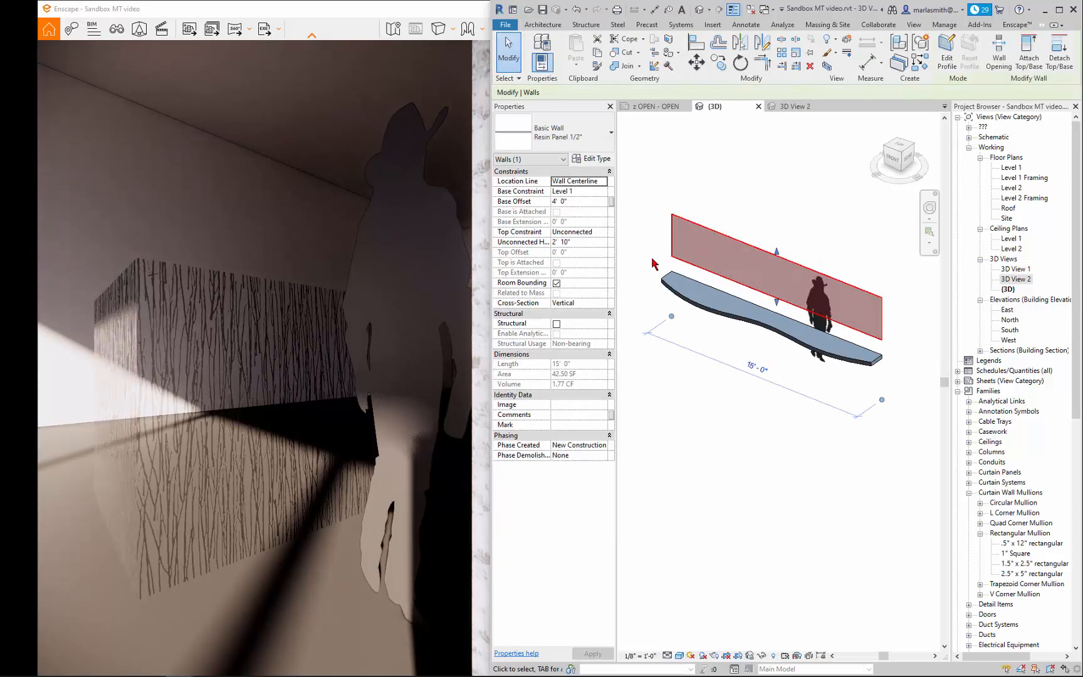
pyautogui.click(582, 201)
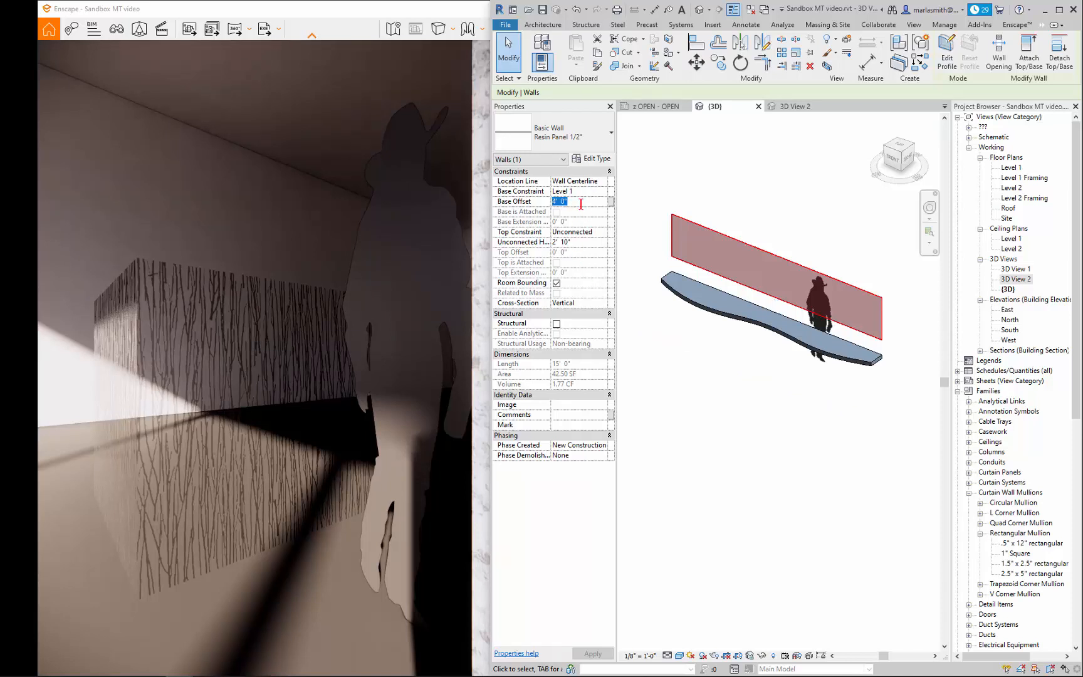
pyautogui.write('0')
pyautogui.click(735, 449)
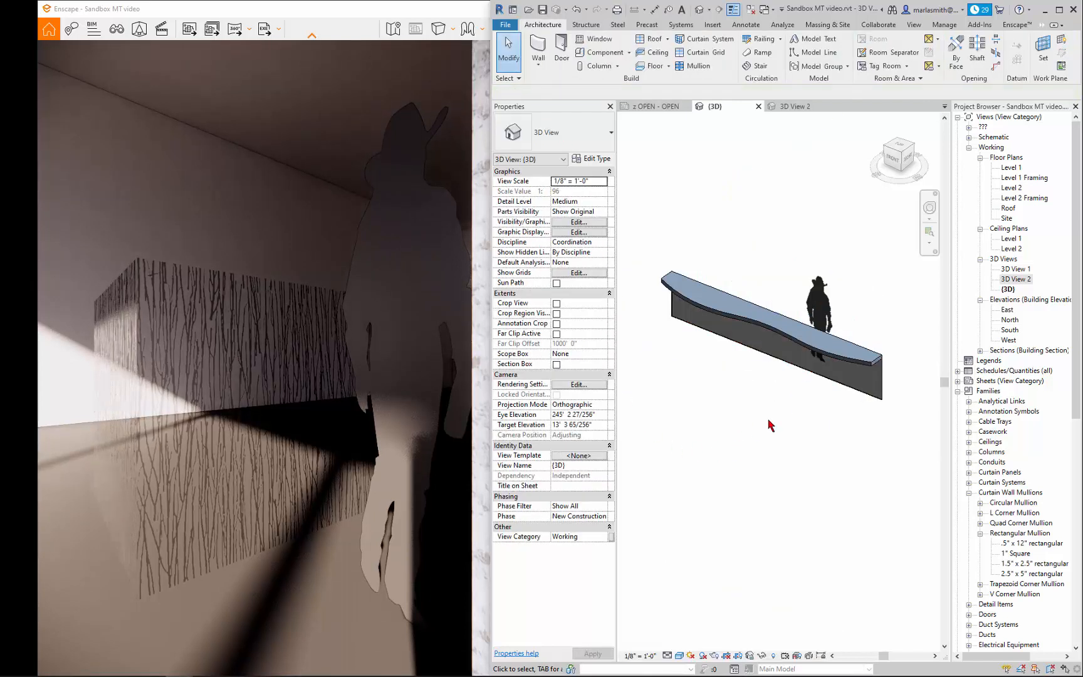
# Change the 3D view's visual style to Realistic around the countertop and the resin panel wall.
pyautogui.scroll(5, 909, 375)
pyautogui.keyDown('shift'); pyautogui.moveTo(850, 413); pyautogui.dragTo(759, 510, button='middle'); pyautogui.keyUp('shift')
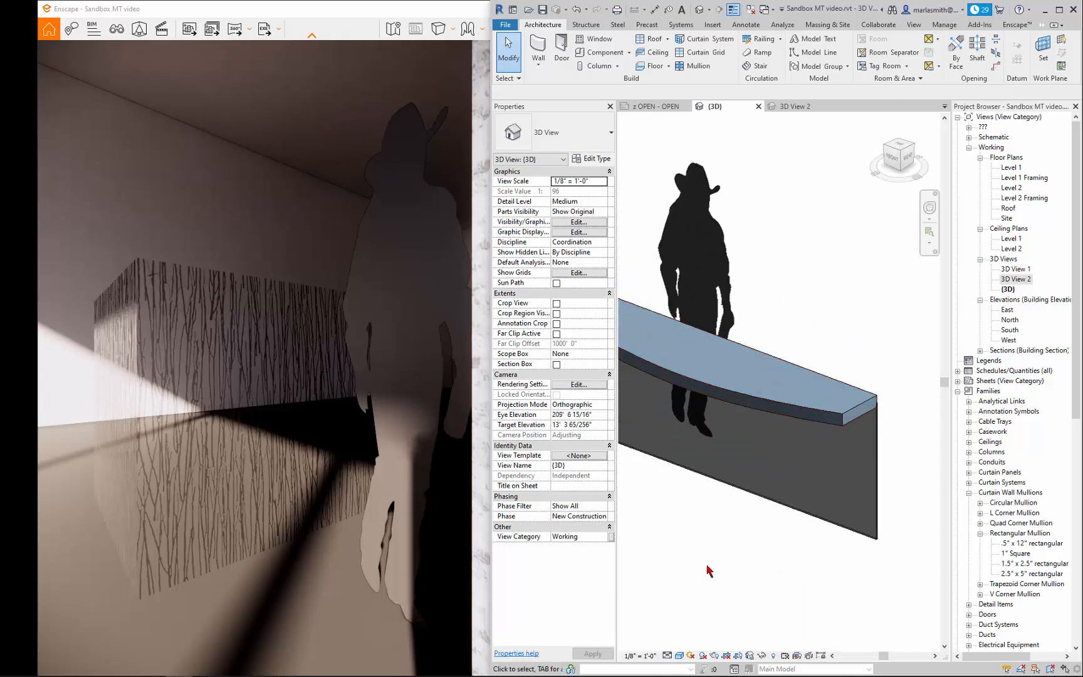
pyautogui.click(679, 656)
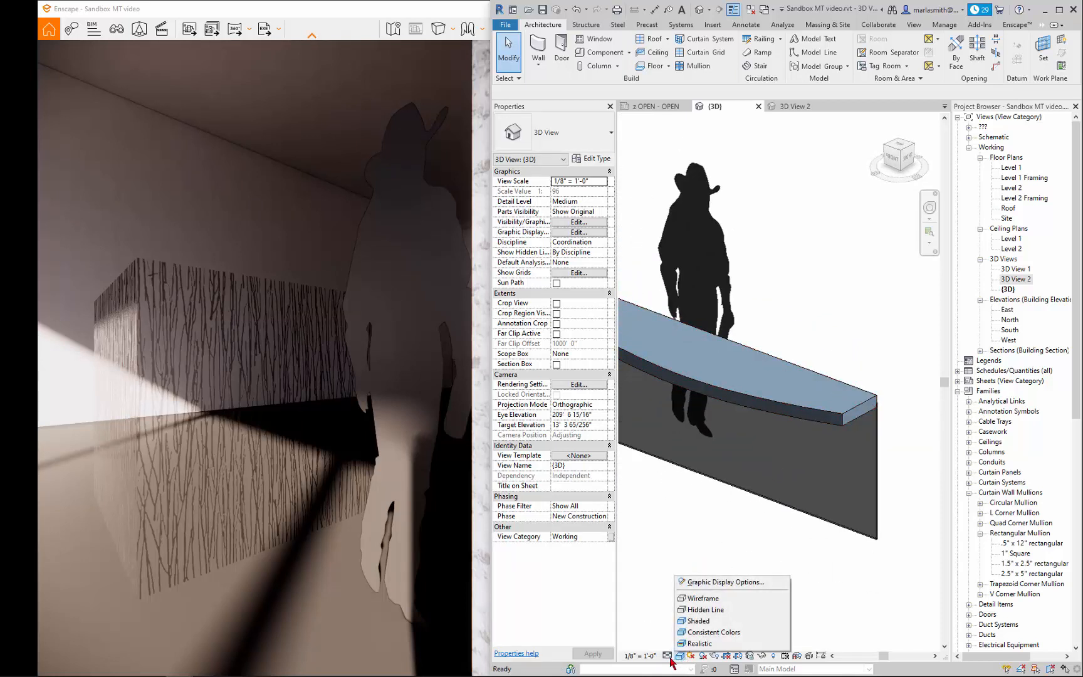
pyautogui.click(670, 657)
pyautogui.click(678, 658)
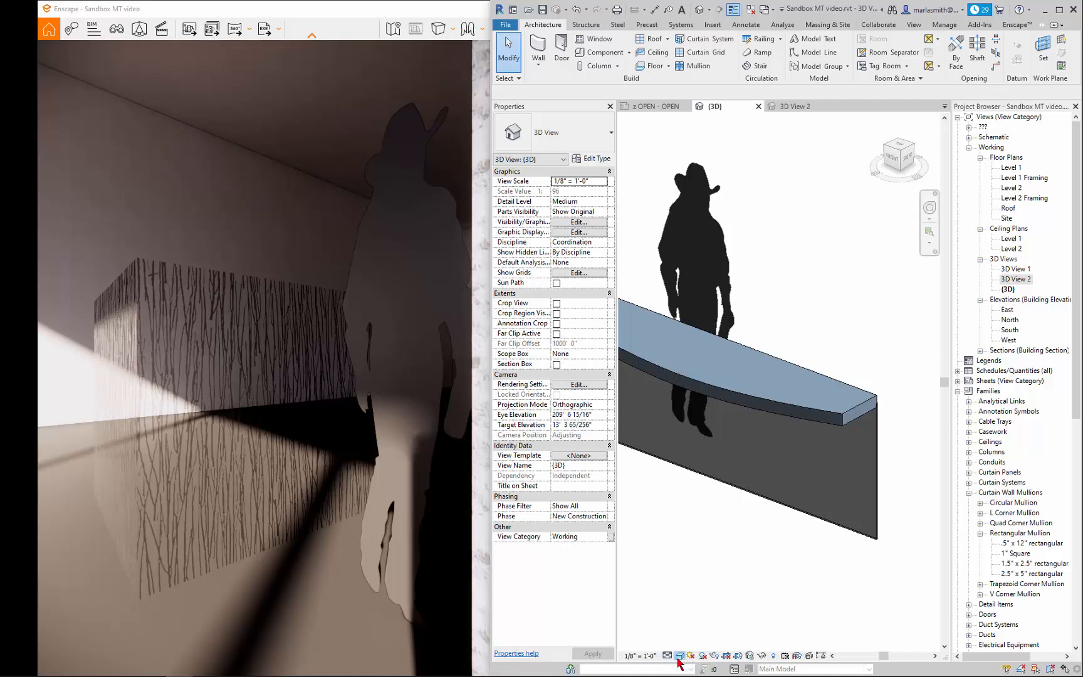
pyautogui.click(679, 656)
pyautogui.click(687, 646)
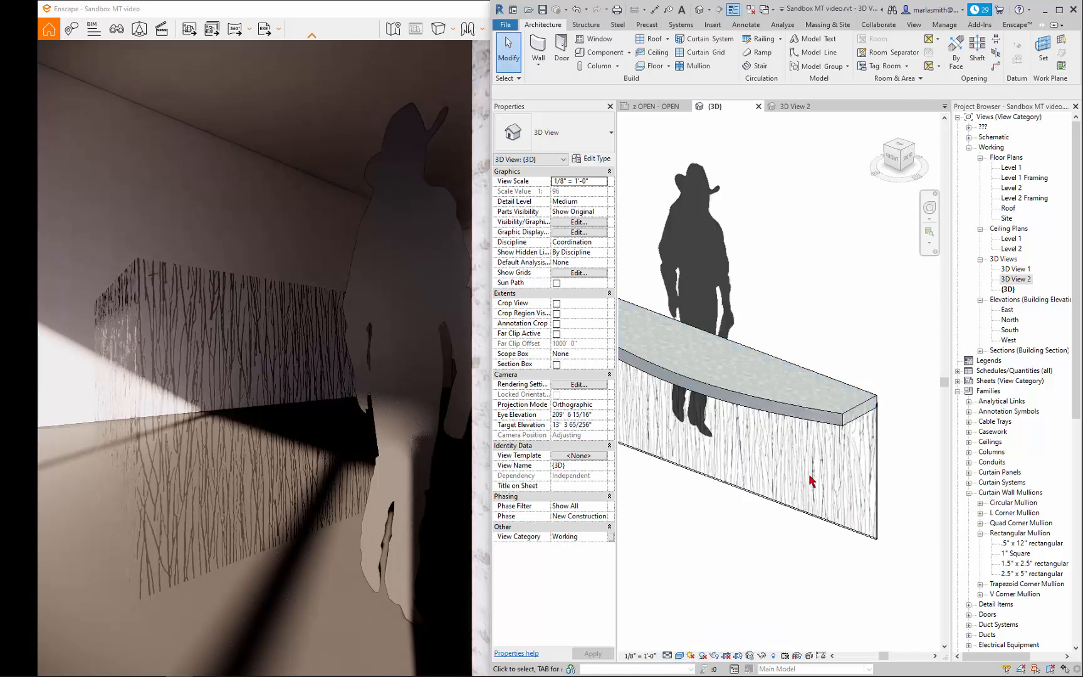
# Switch to Enscape and examine the counter's thicket resin panel and the figure behind it from several distances and heights.
pyautogui.scroll(-10, 296, 446)
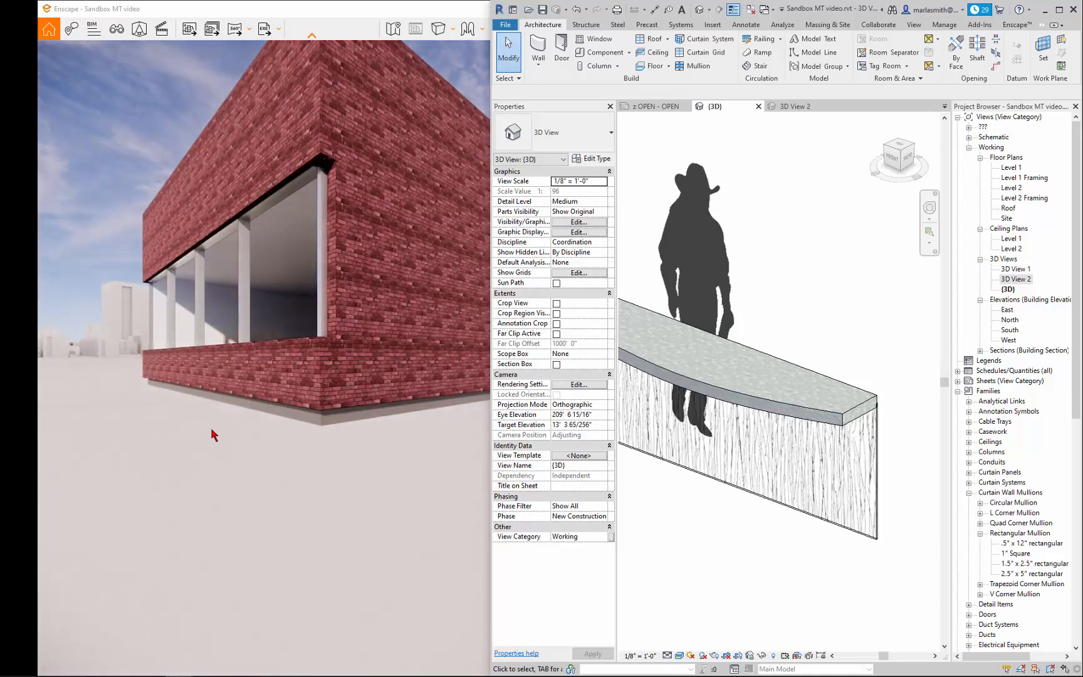
pyautogui.moveTo(215, 434); pyautogui.dragTo(190, 363)
pyautogui.press('w')
pyautogui.press('w')
pyautogui.press('w')
pyautogui.press('s')
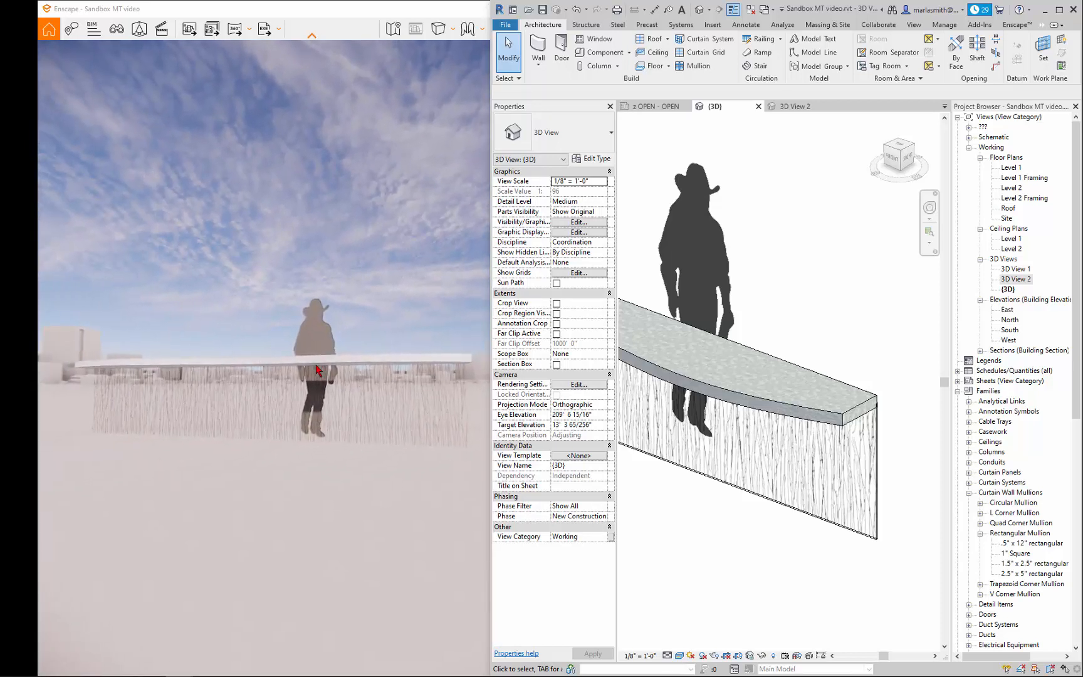
pyautogui.press('w')
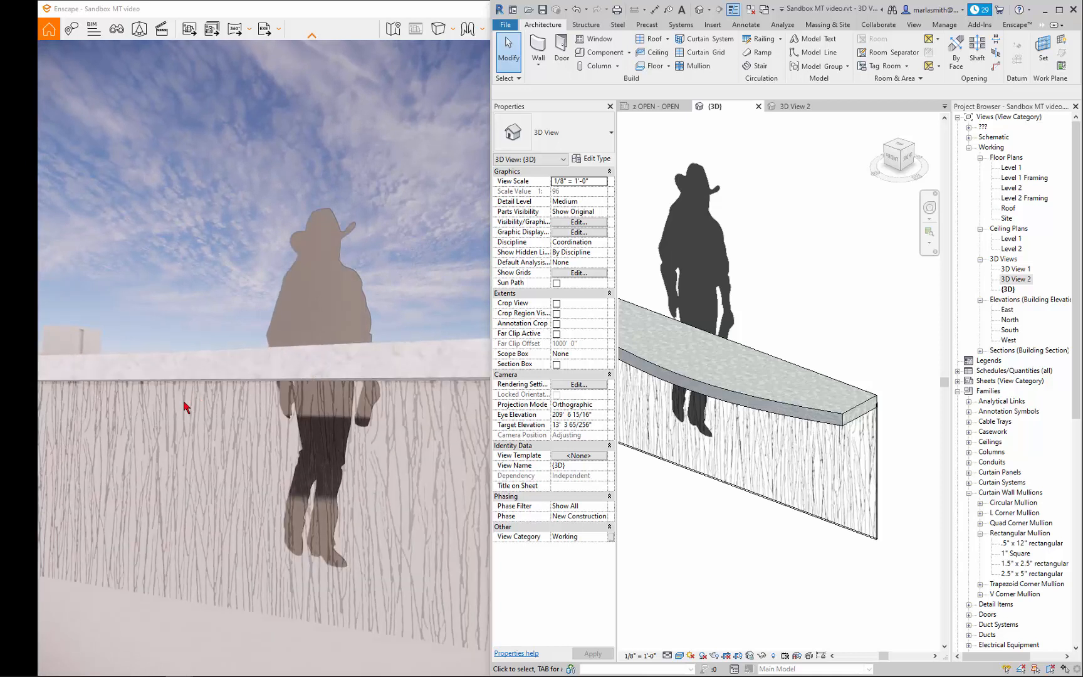
pyautogui.scroll(-2, 181, 401)
pyautogui.moveTo(181, 401); pyautogui.dragTo(180, 431)
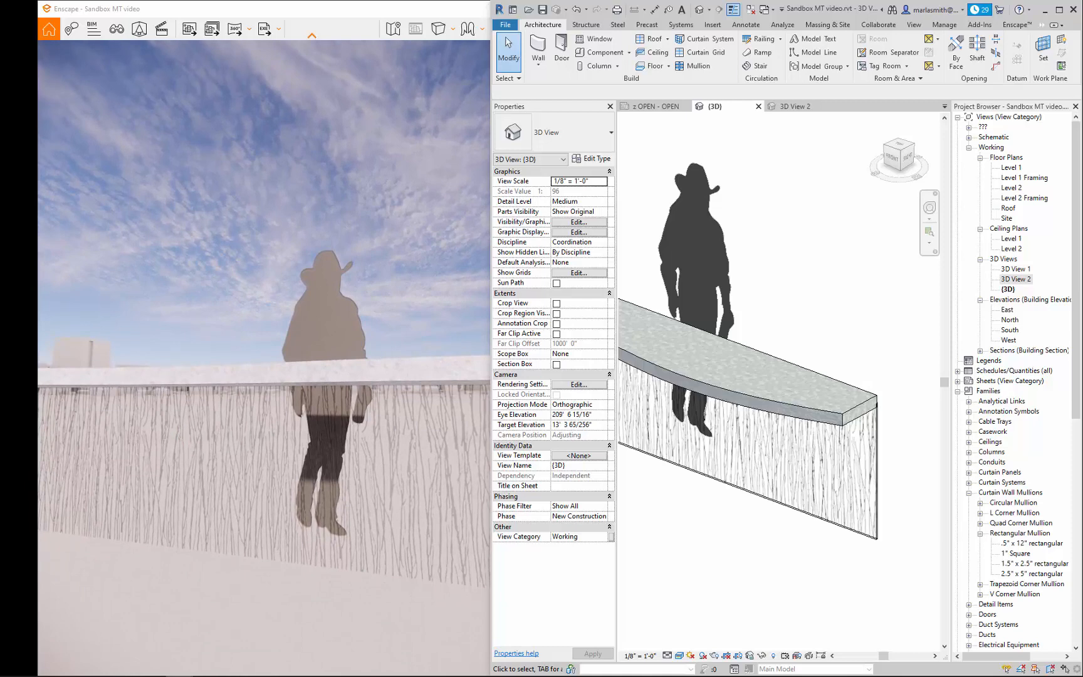
pyautogui.press('q')
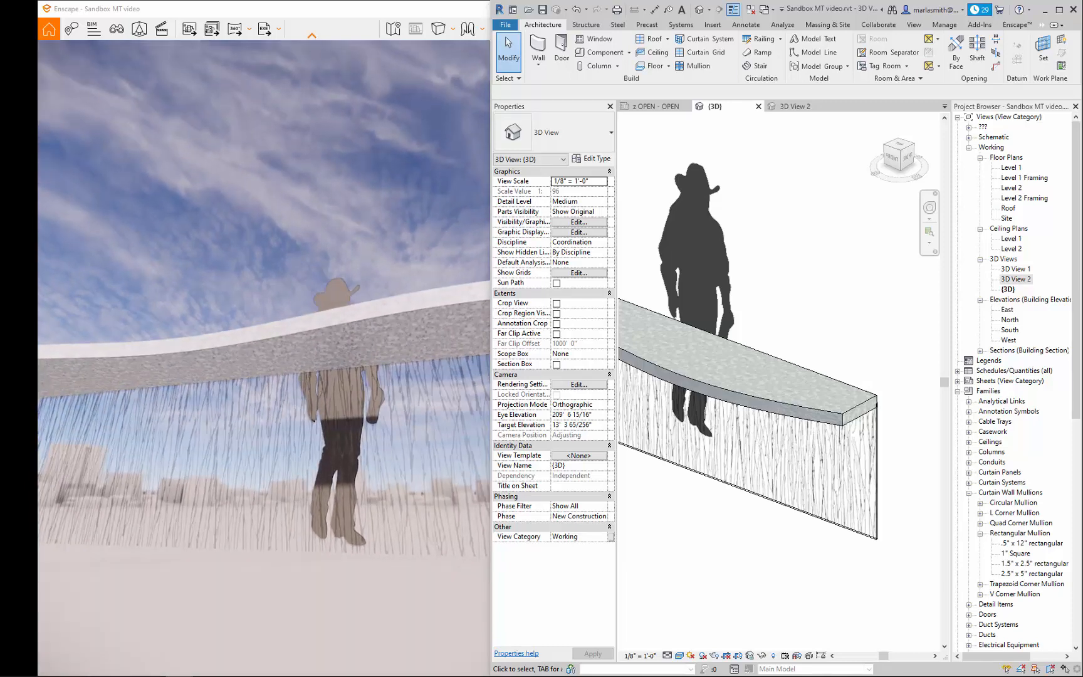
pyautogui.moveTo(180, 351); pyautogui.dragTo(138, 422, button='right')
pyautogui.scroll(-2, 131, 422)
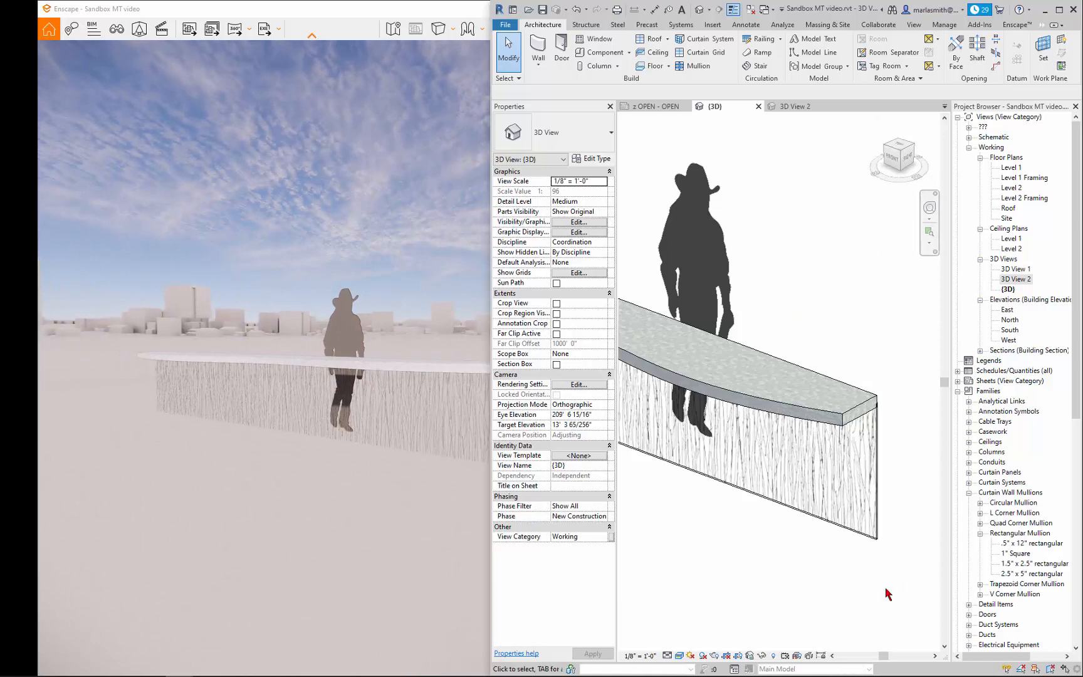
# Return to Revit and duplicate the resin panel wall's type as "Resin Color Panel 1/2"".
pyautogui.click(877, 534)
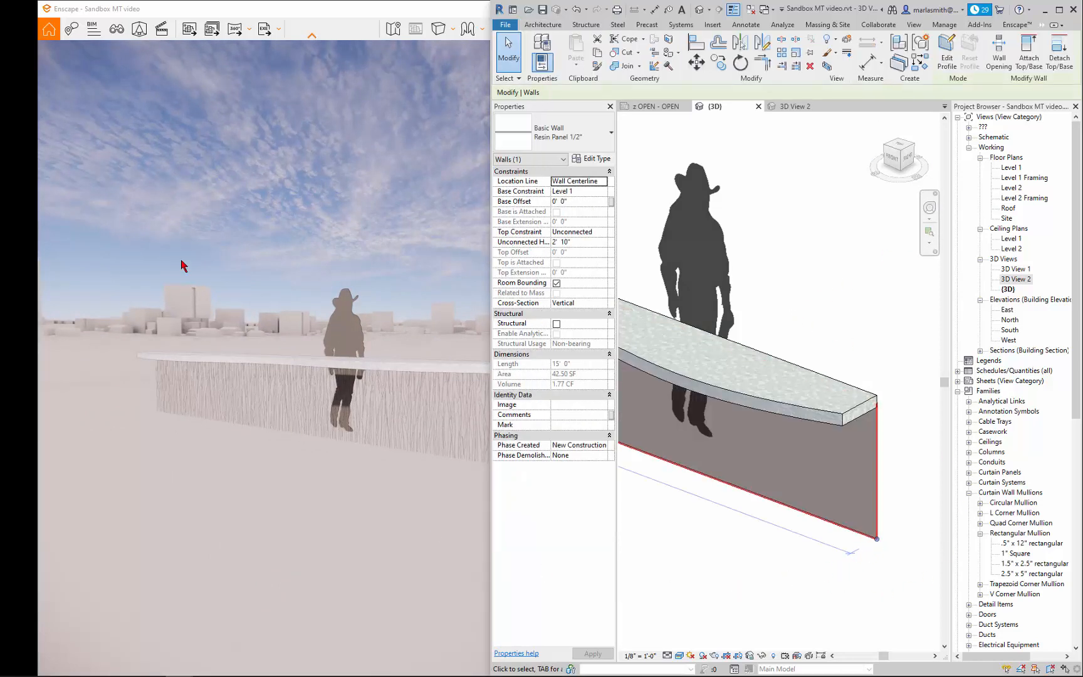
pyautogui.click(593, 159)
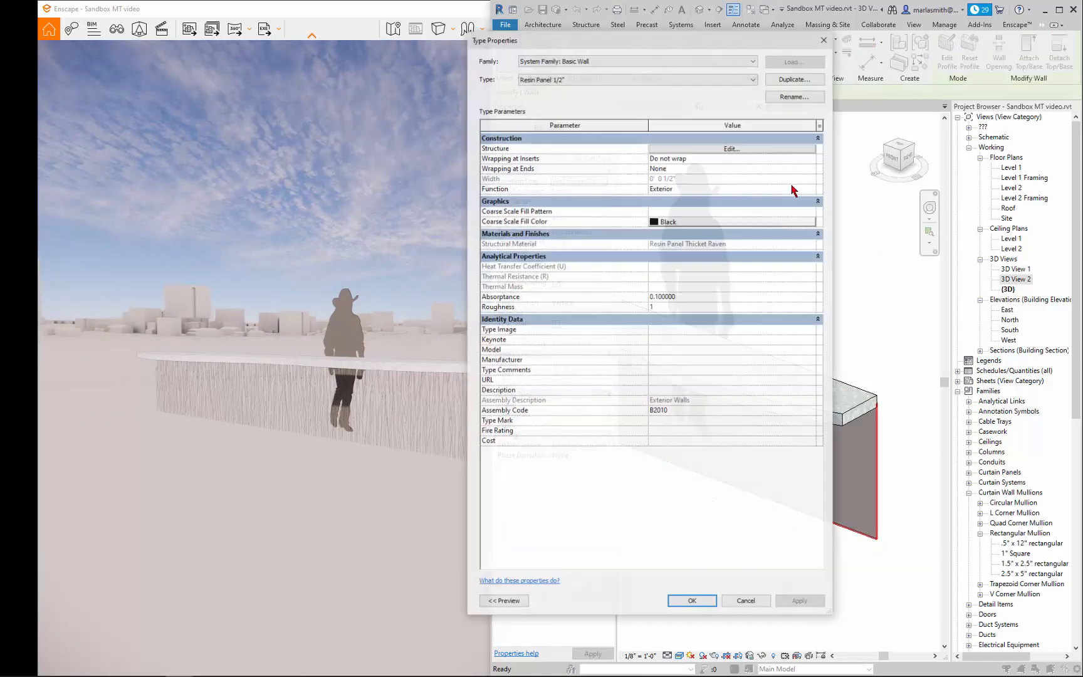
pyautogui.click(808, 79)
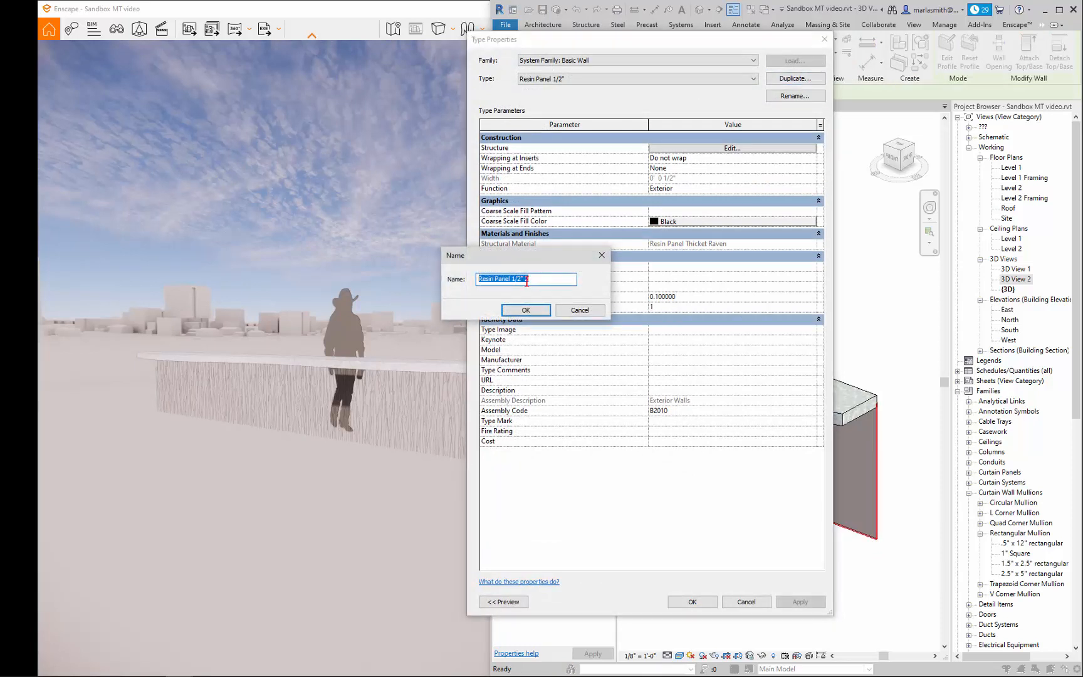
pyautogui.click(530, 280)
pyautogui.click(495, 278)
pyautogui.write('Color')
pyautogui.press('Return')
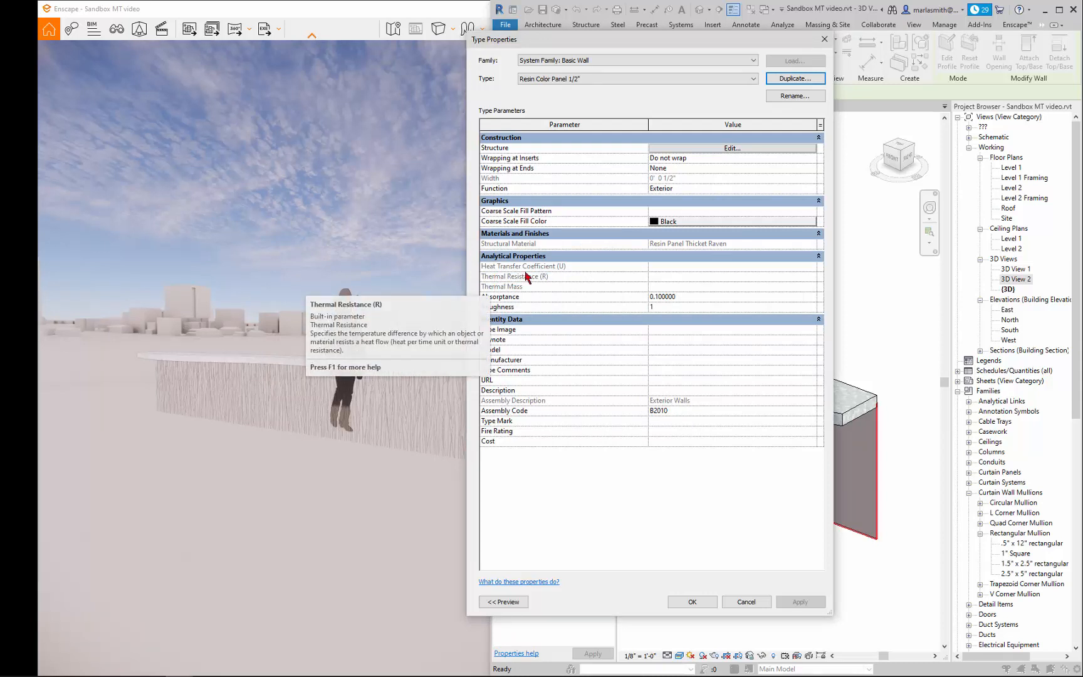
# Create a new material named "Resin Color Panel" for the structure layer of the duplicated wall type.
pyautogui.click(731, 148)
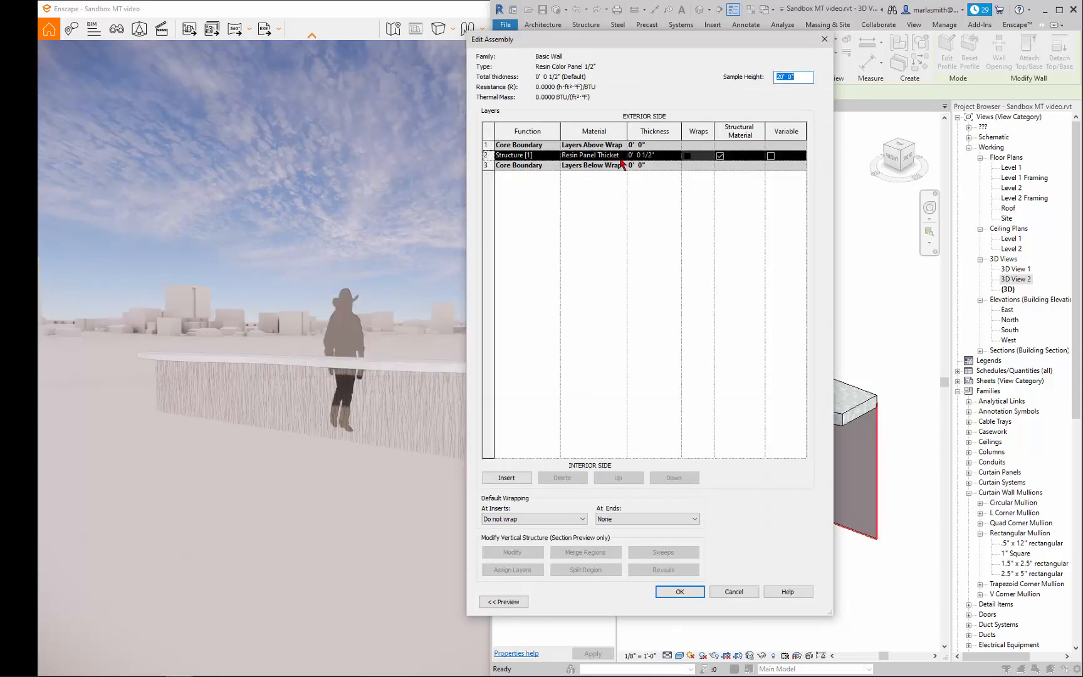
pyautogui.click(623, 156)
pyautogui.click(621, 155)
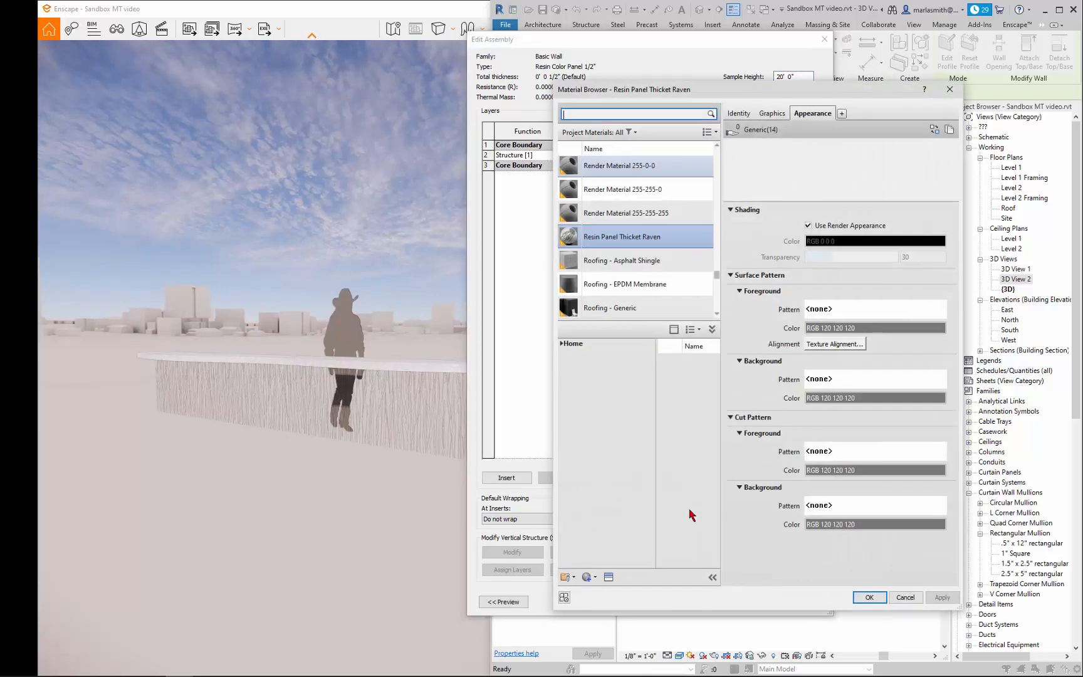
pyautogui.click(595, 576)
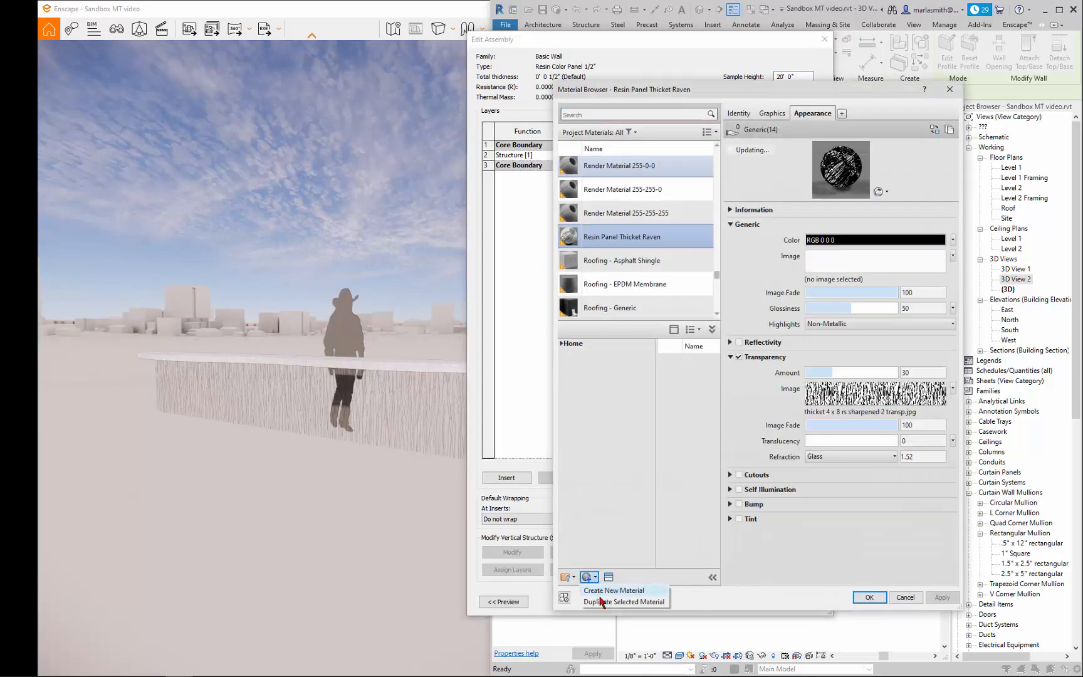
pyautogui.click(600, 597)
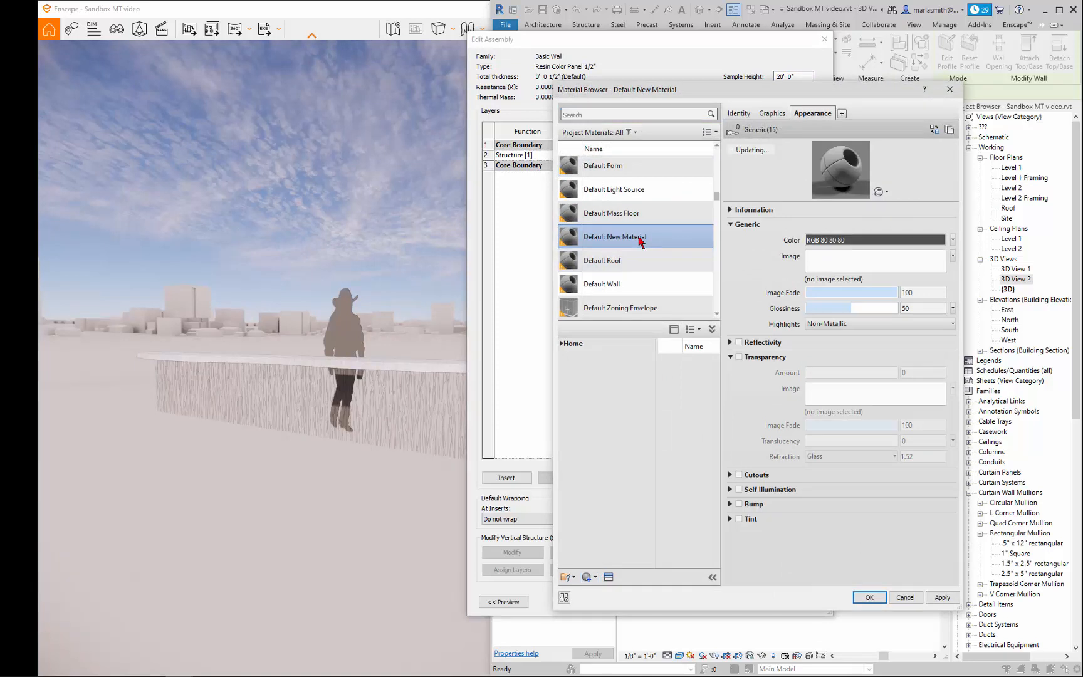
pyautogui.rightClick(640, 236)
pyautogui.click(663, 267)
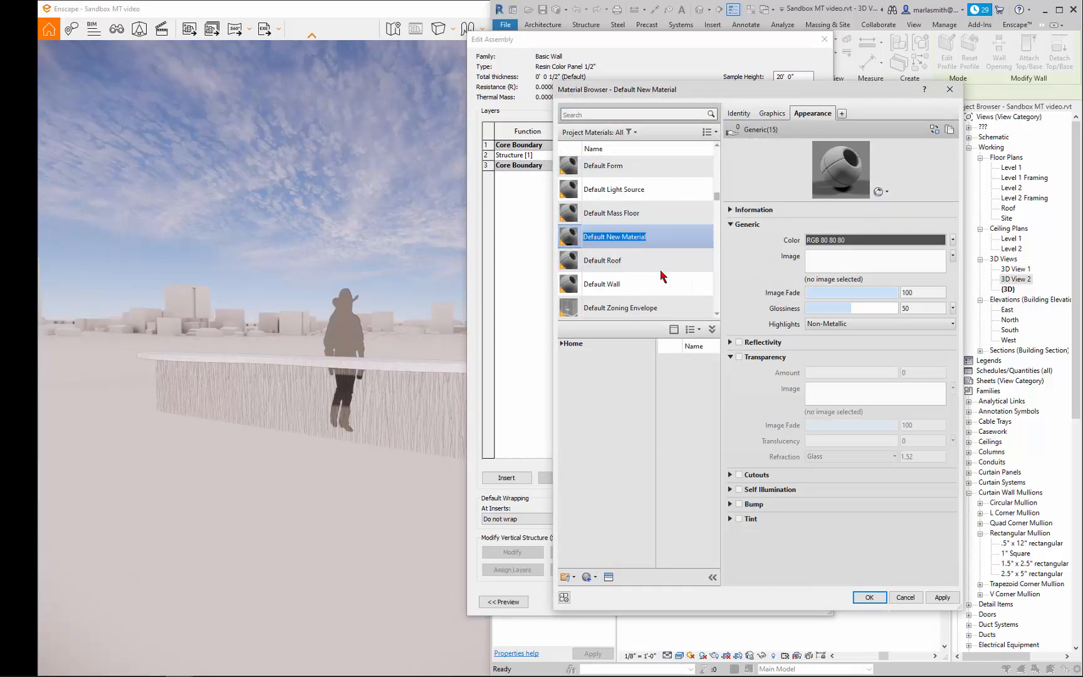
pyautogui.write('Resin Color Panel')
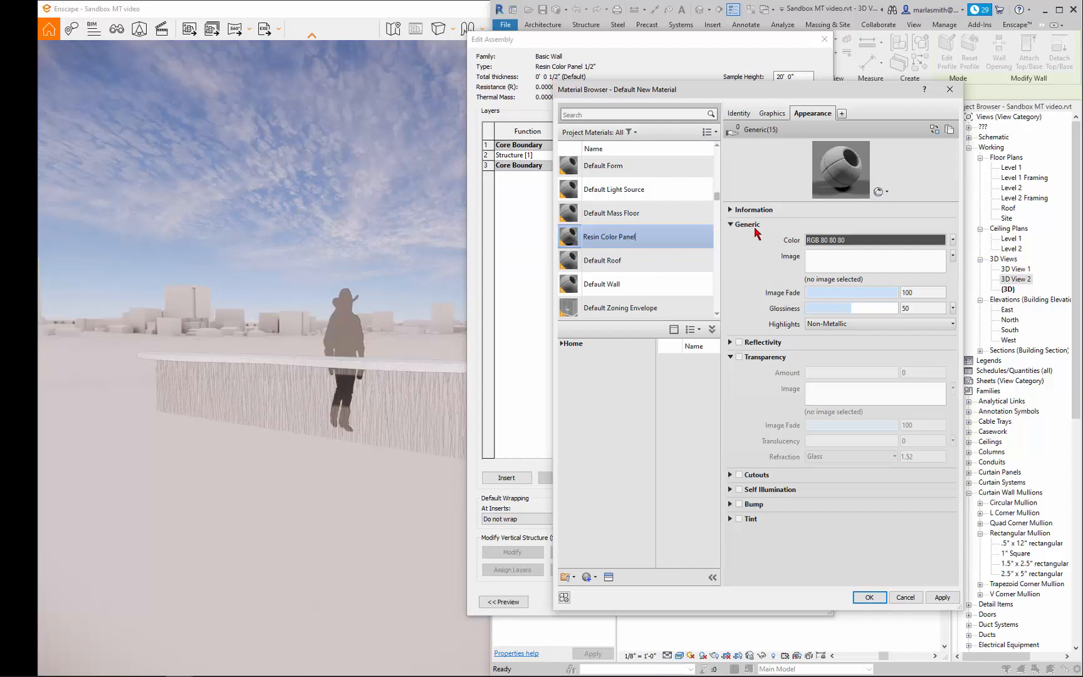
# Set the generic appearance color of Resin Color Panel to blue (RGB 0 128 192).
pyautogui.click(855, 241)
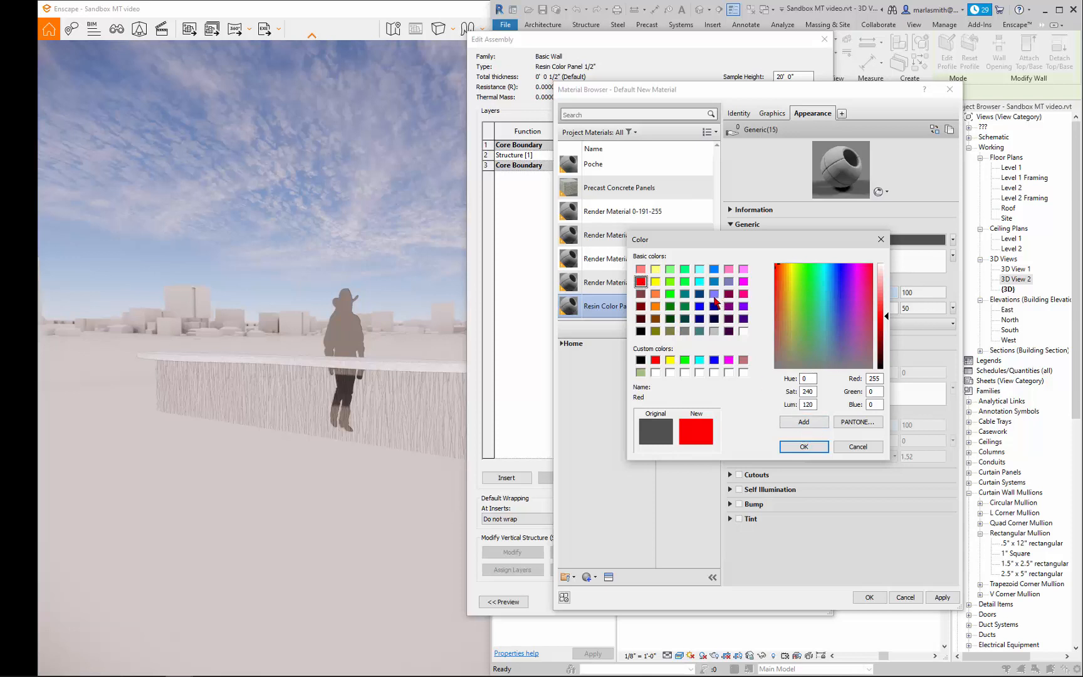
pyautogui.click(713, 281)
pyautogui.click(807, 447)
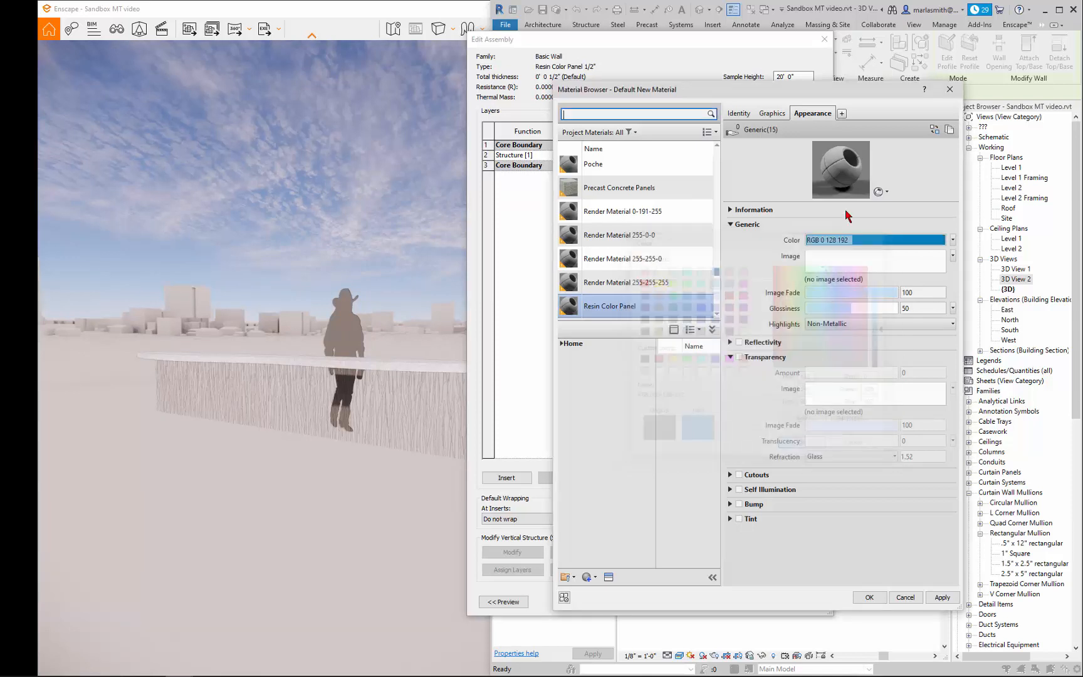
# Enable self illumination for Resin Color Panel and set its filter color to RGB 0 128 192.
pyautogui.click(739, 490)
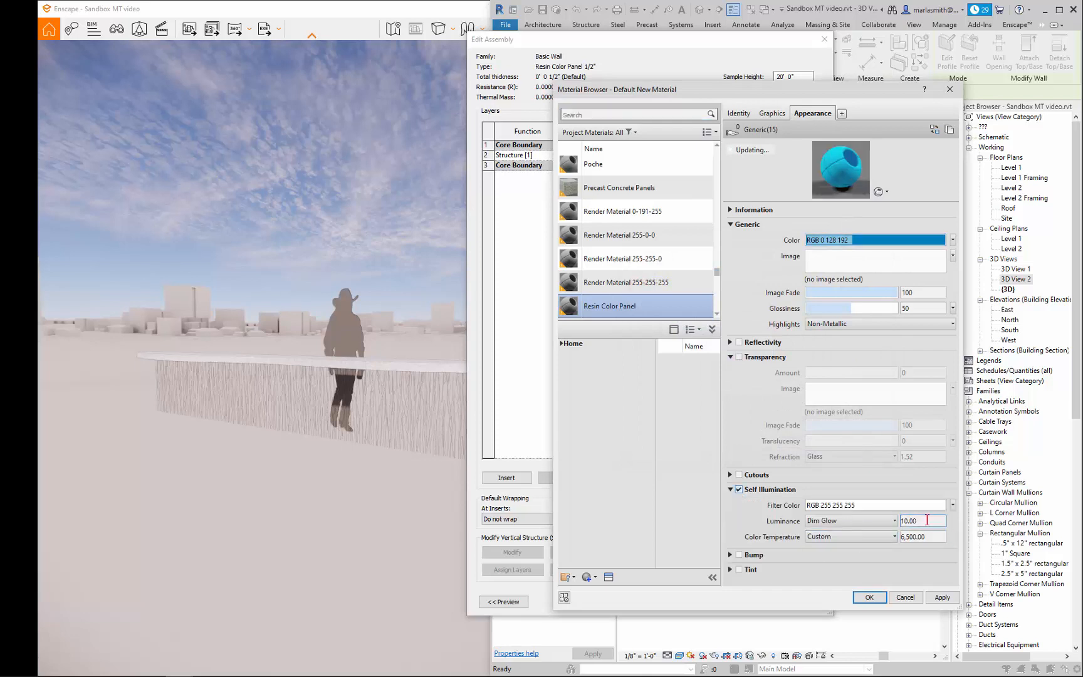
pyautogui.click(888, 506)
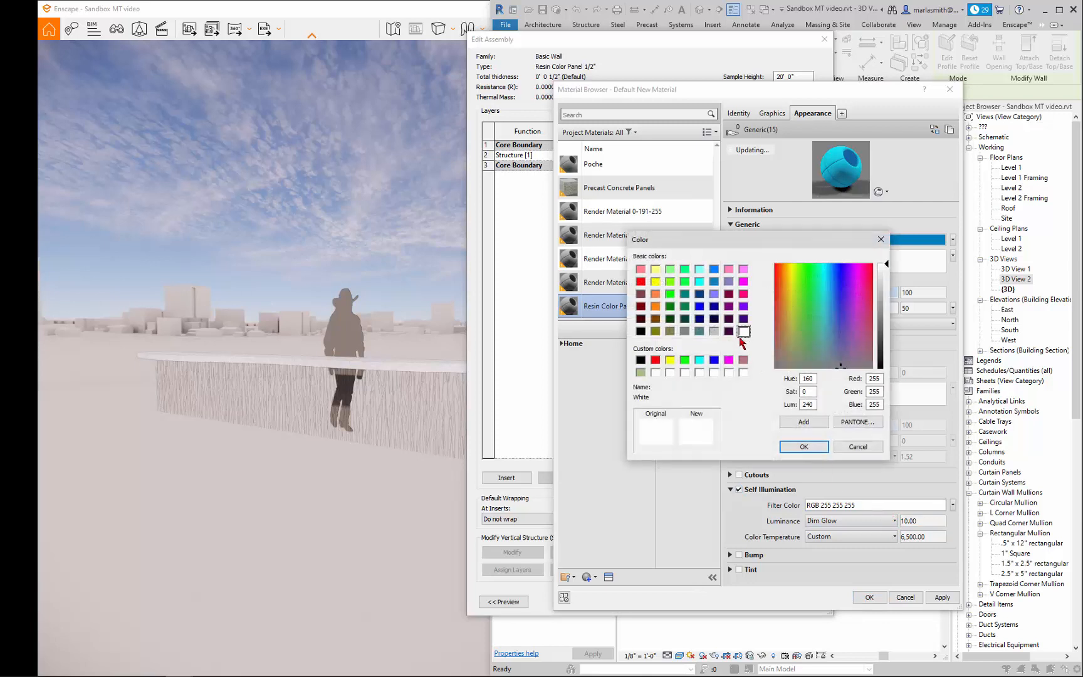
pyautogui.click(714, 294)
pyautogui.click(715, 282)
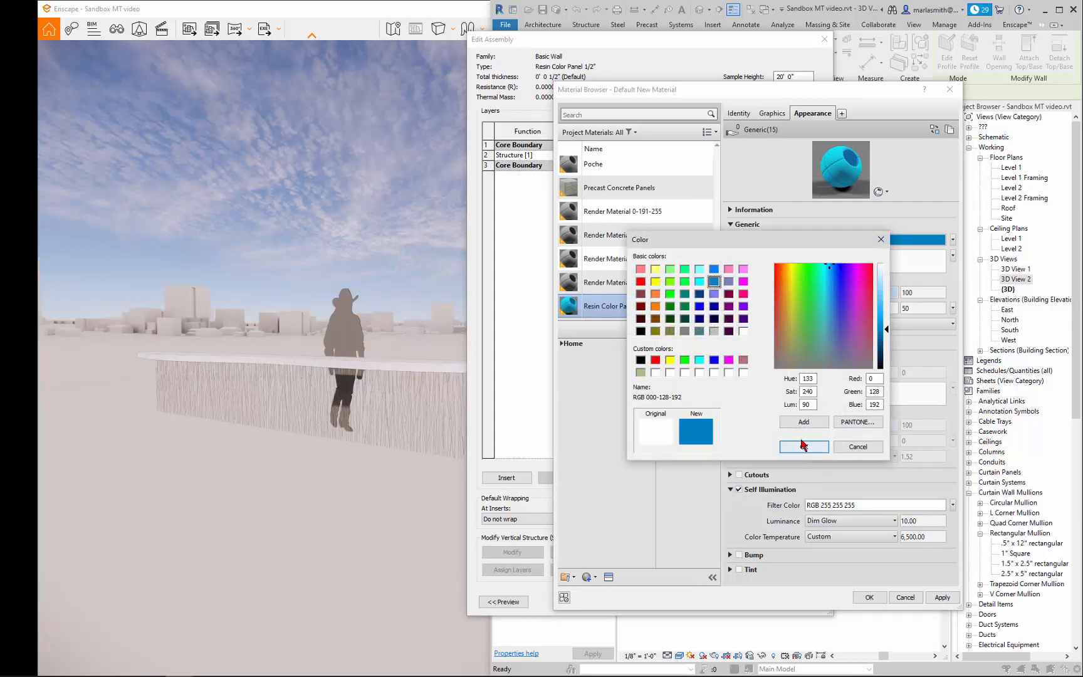
pyautogui.click(802, 447)
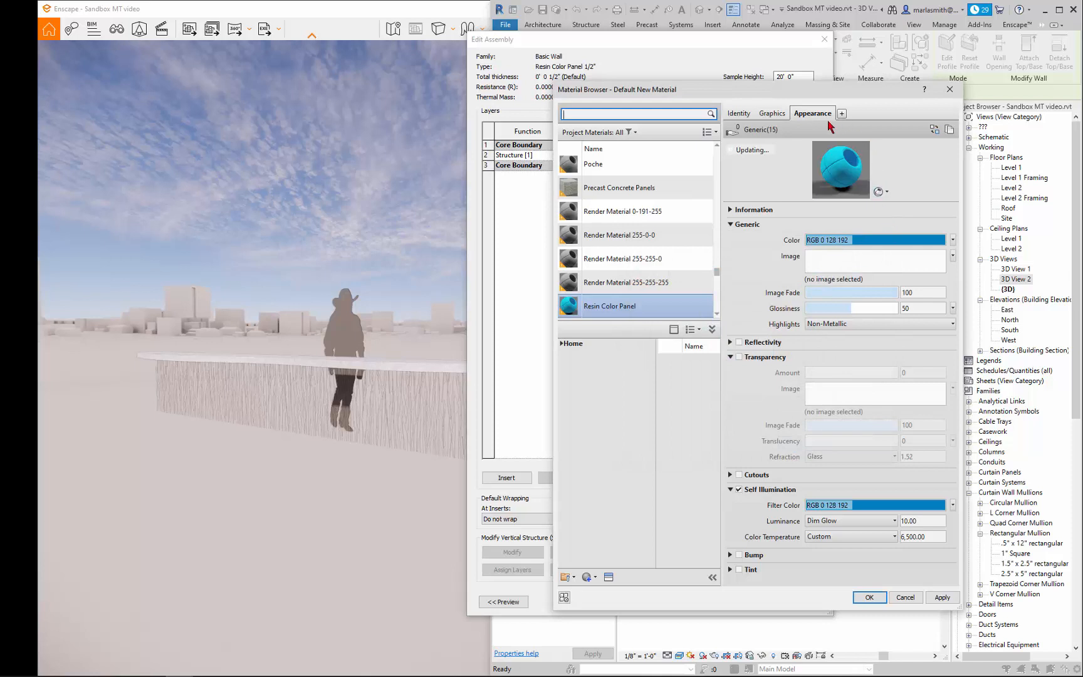
# Make Resin Color Panel's shading use its render appearance and apply the material to the Resin Color Panel 1/2" wall type.
pyautogui.click(774, 116)
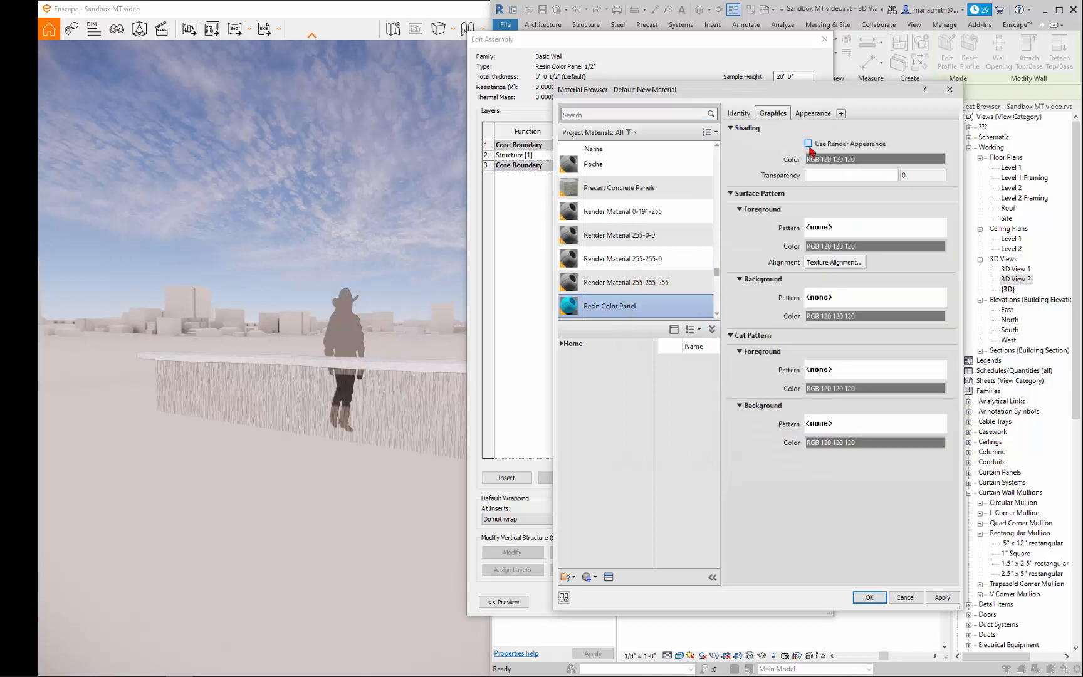
pyautogui.click(809, 144)
pyautogui.click(874, 600)
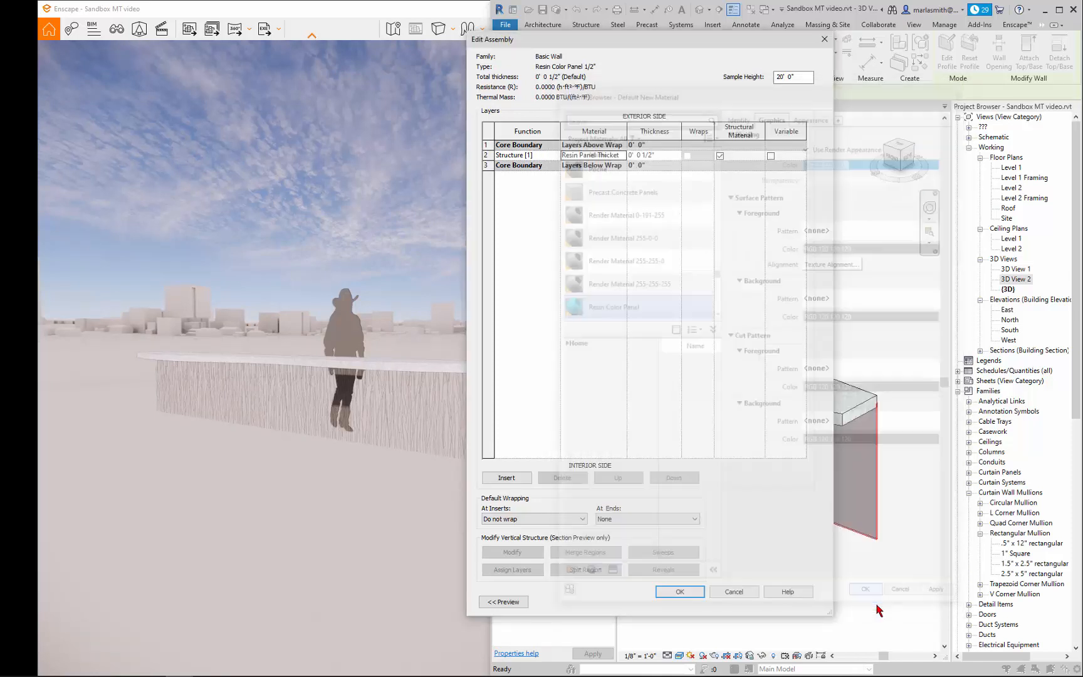
pyautogui.click(680, 592)
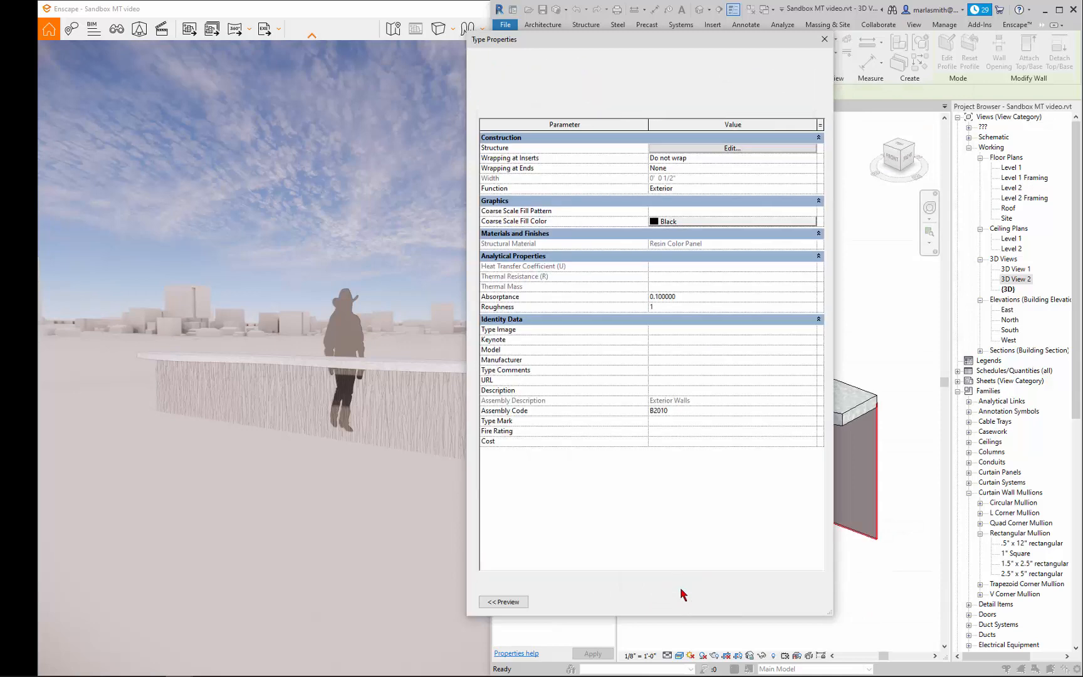
pyautogui.click(691, 603)
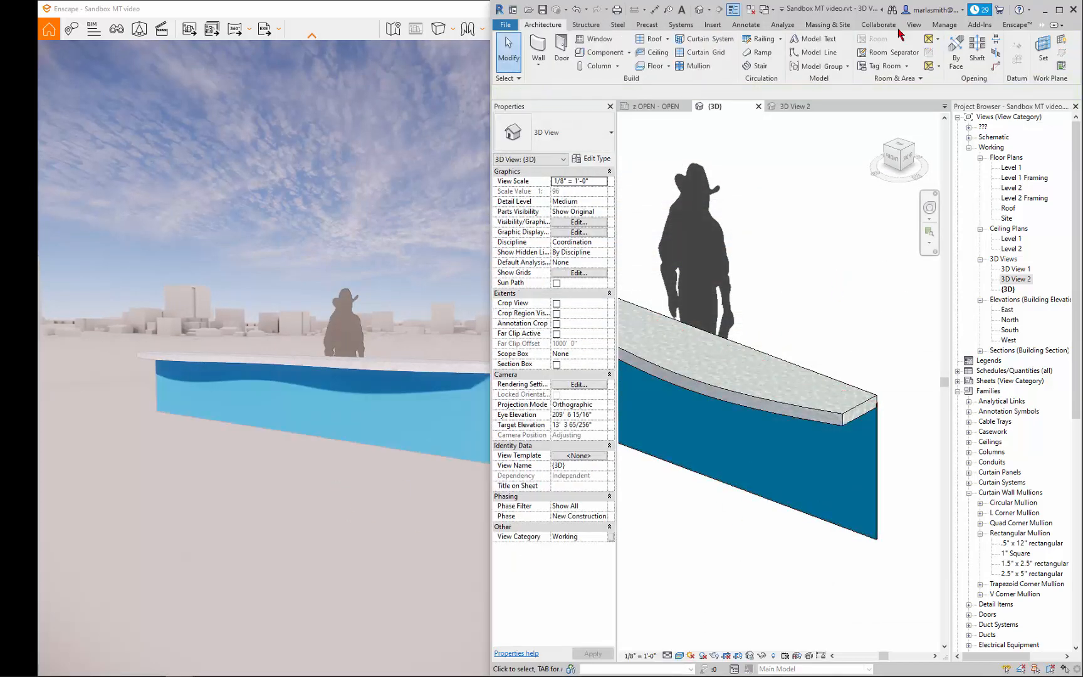
# Open the Level 1 floor plan at the countertop's panel wall.
pyautogui.doubleClick(1010, 168)
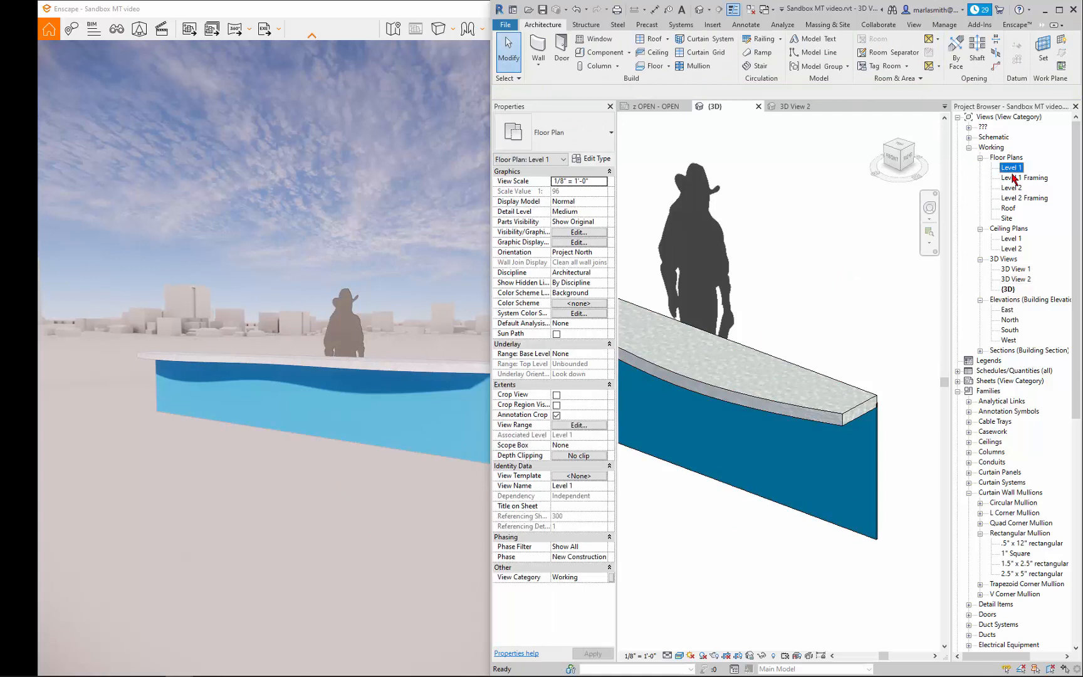
pyautogui.scroll(3, 634, 387)
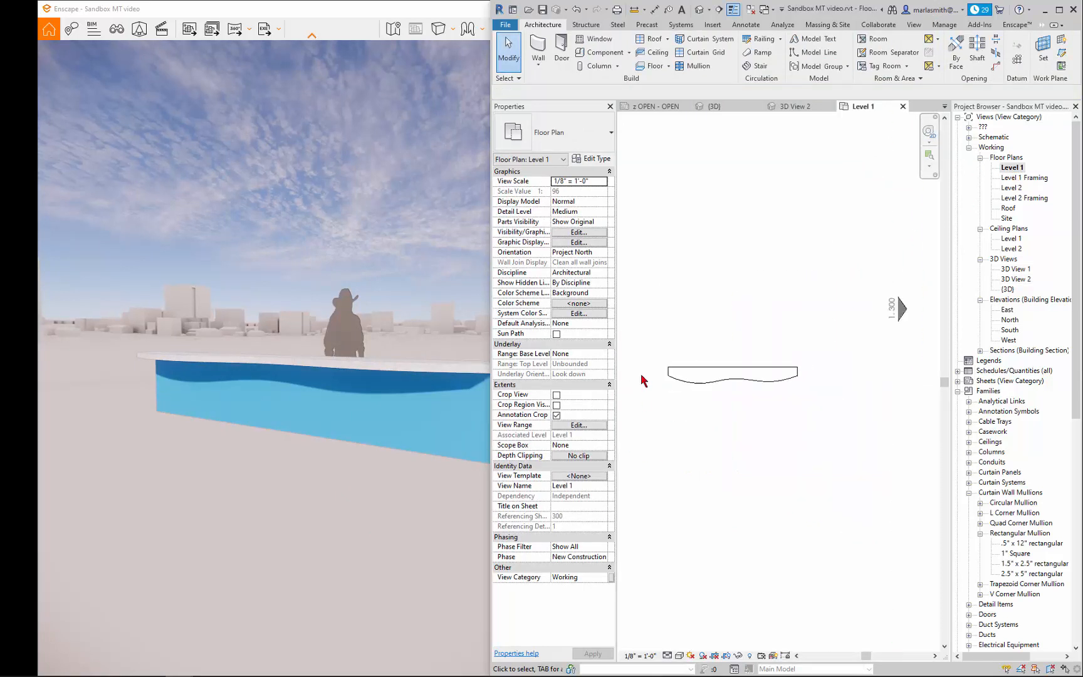
pyautogui.scroll(2, 645, 379)
pyautogui.scroll(5, 689, 373)
pyautogui.scroll(2, 736, 392)
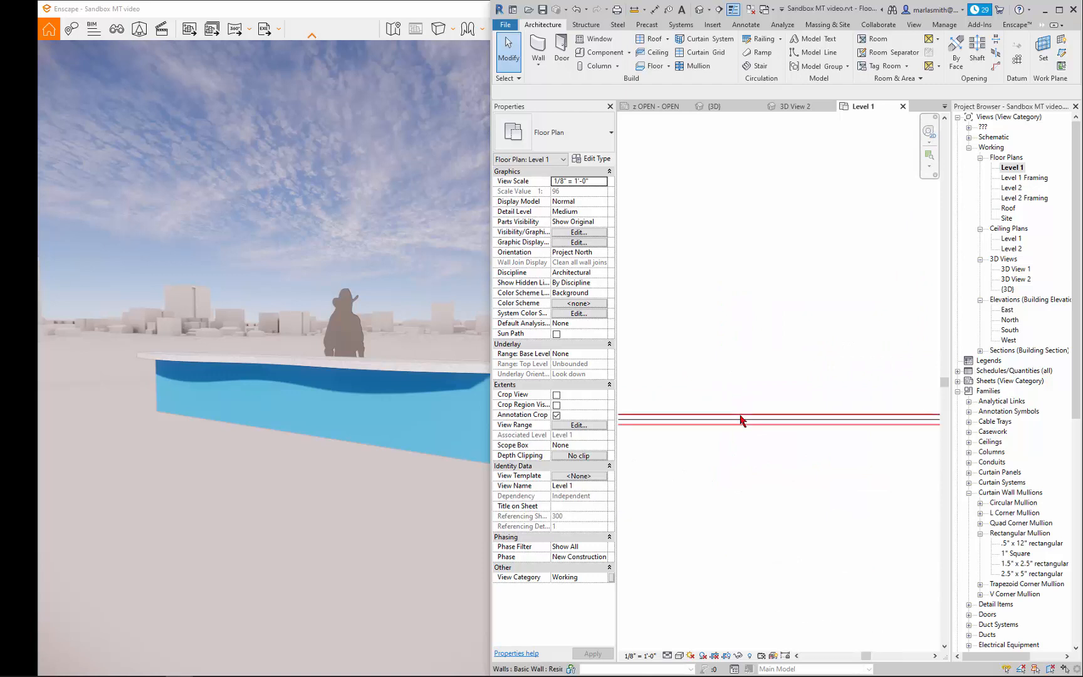
# Try to move the color panel wall backward by half its thickness from the countertop's rear corner, then revert the move.
pyautogui.click(745, 408)
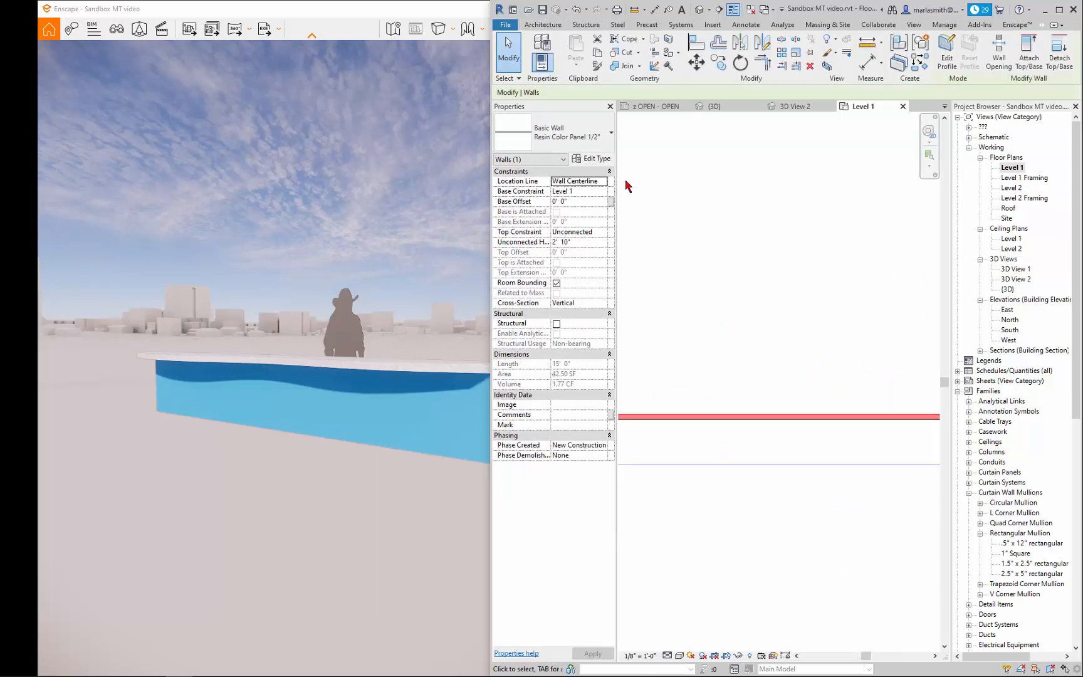
pyautogui.click(696, 67)
pyautogui.scroll(-4, 876, 301)
pyautogui.scroll(6, 784, 306)
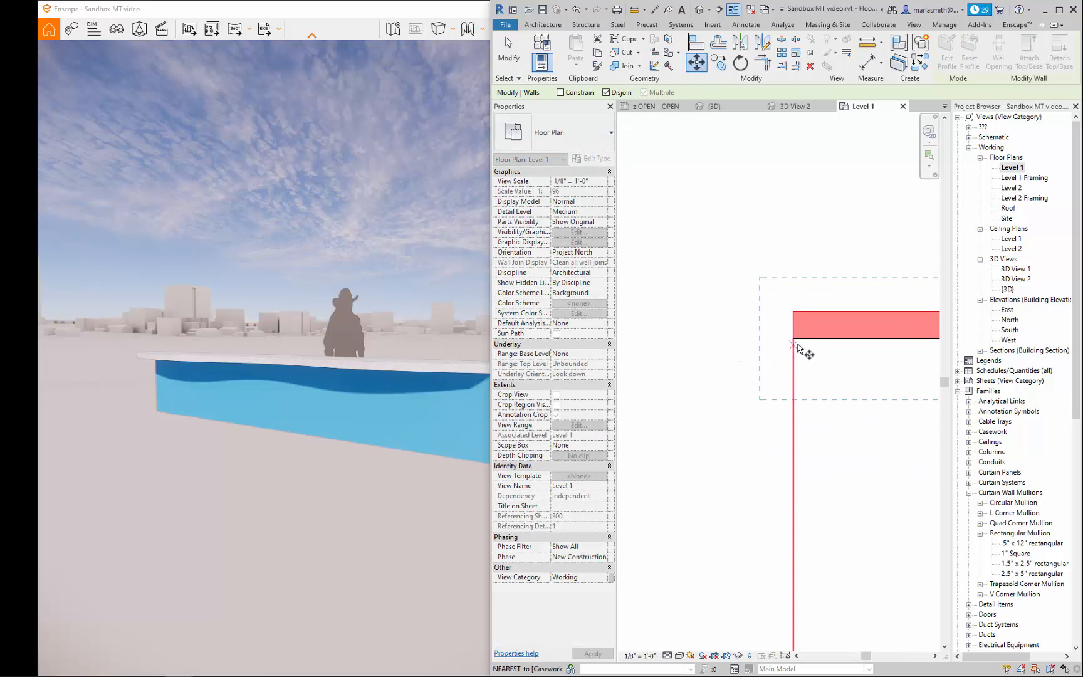
pyautogui.click(793, 338)
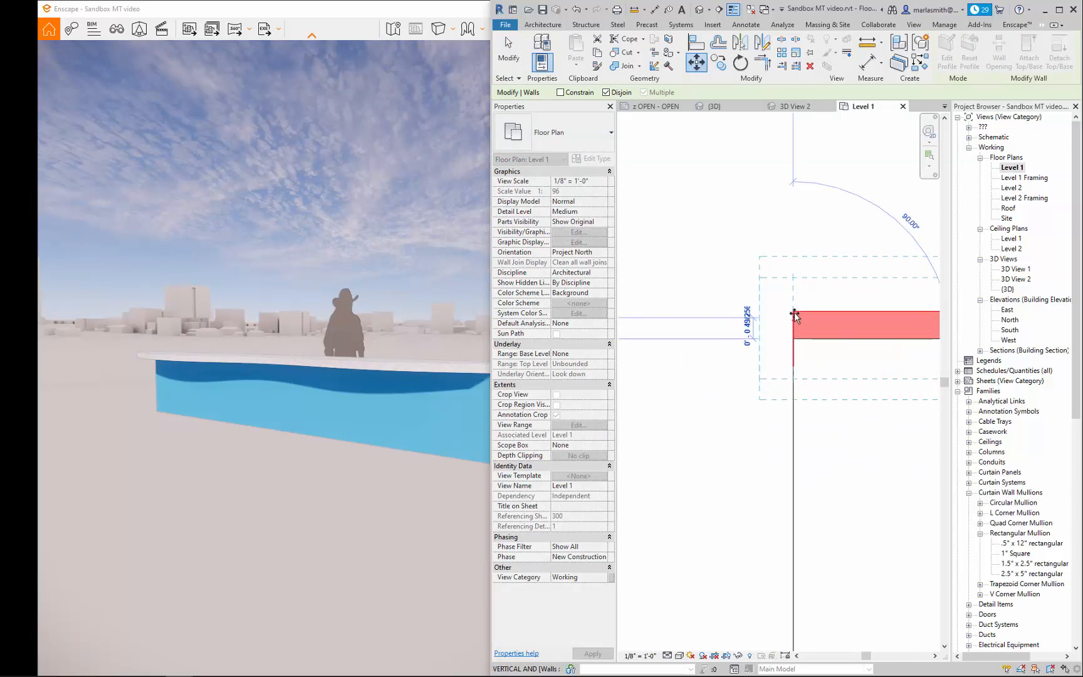
pyautogui.click(793, 312)
pyautogui.click(729, 281)
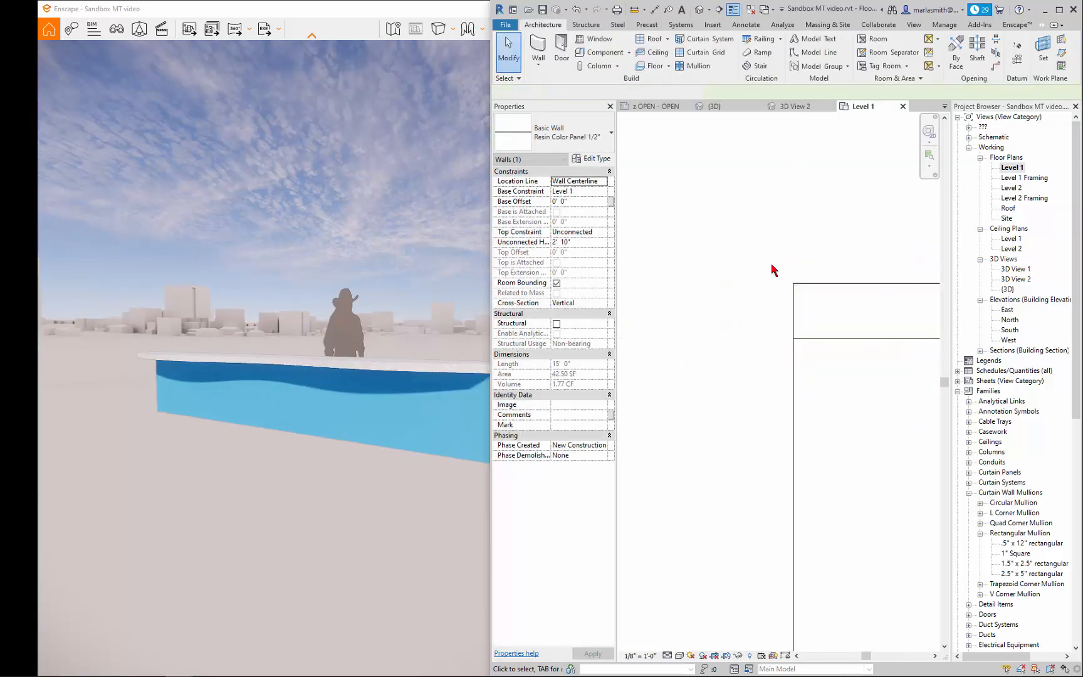
pyautogui.click(800, 332)
pyautogui.click(732, 313)
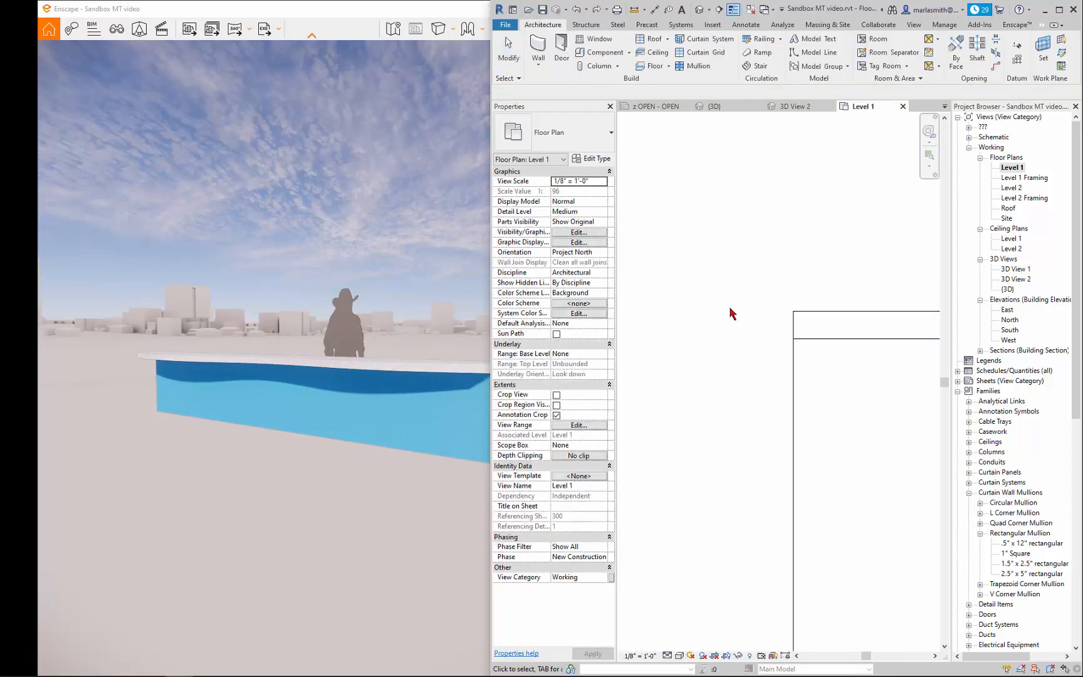
# Move the color panel wall backward so its front face aligns with the countertop's rear edge.
pyautogui.click(816, 316)
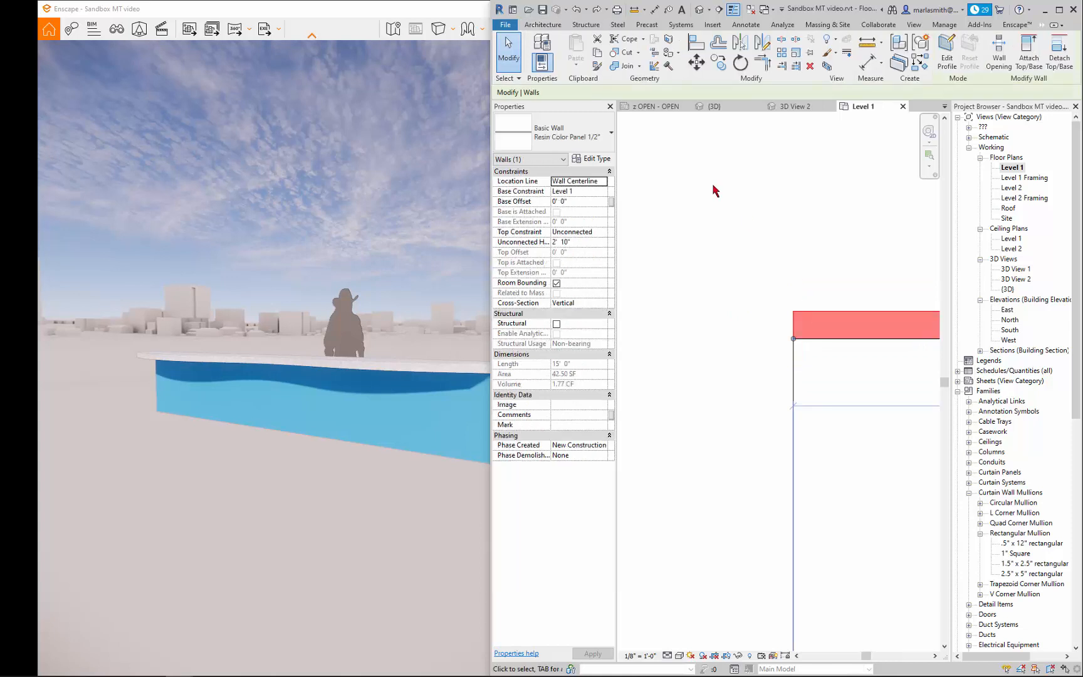
pyautogui.click(695, 65)
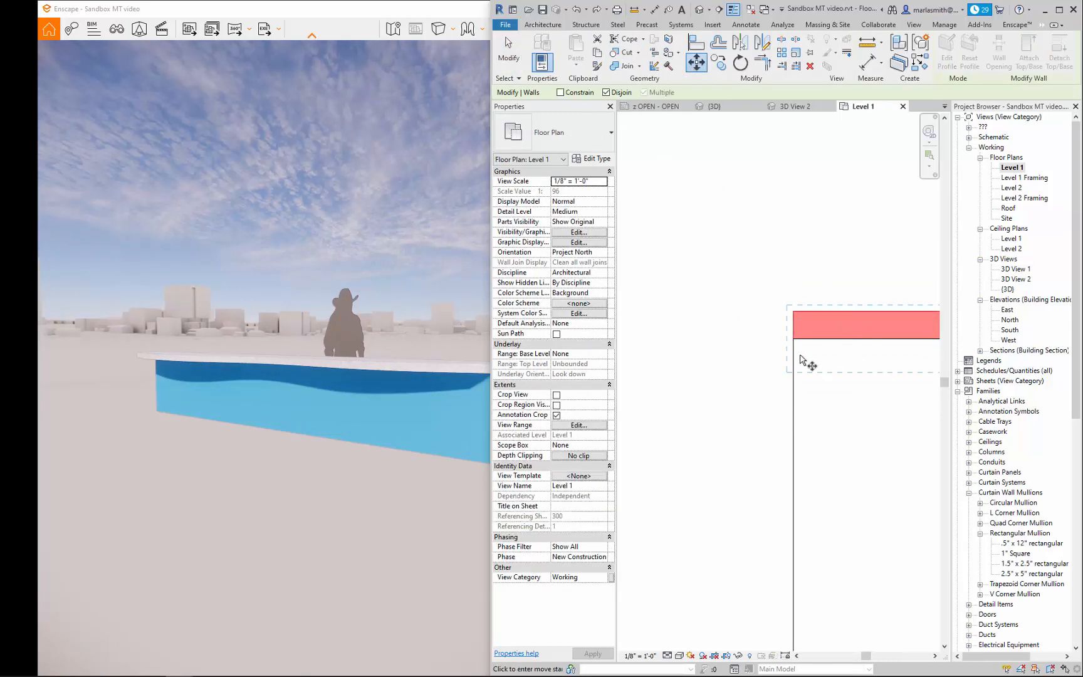
pyautogui.click(794, 309)
pyautogui.click(797, 308)
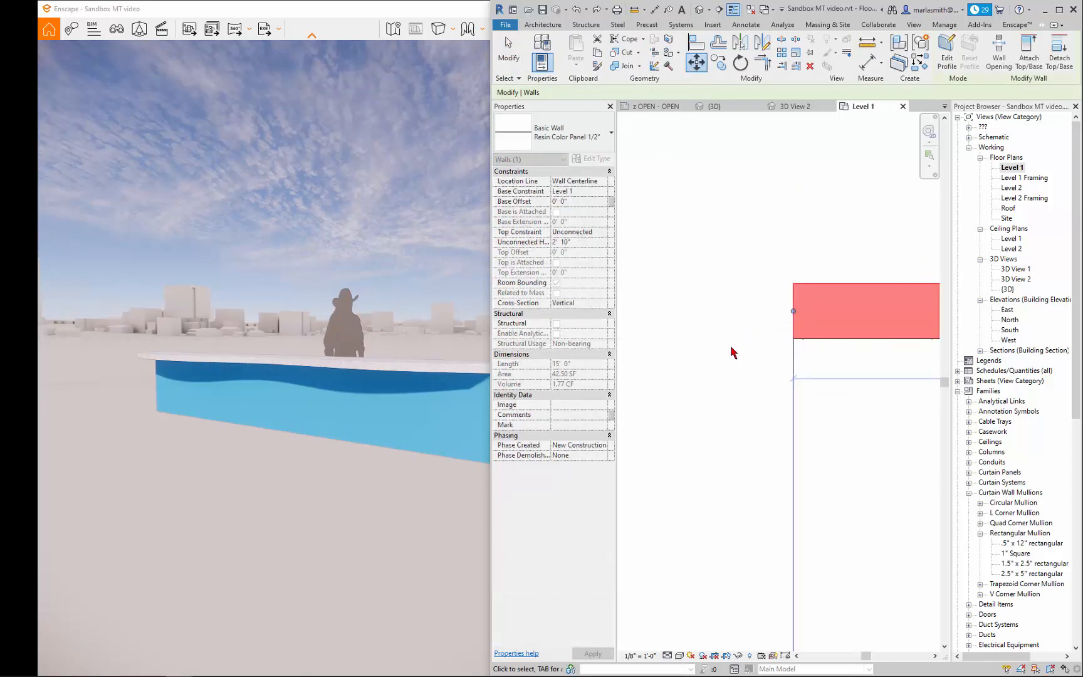
# Copy the color panel wall forward by its 1/2" thickness so the copy sits directly against it under the countertop.
pyautogui.click(719, 63)
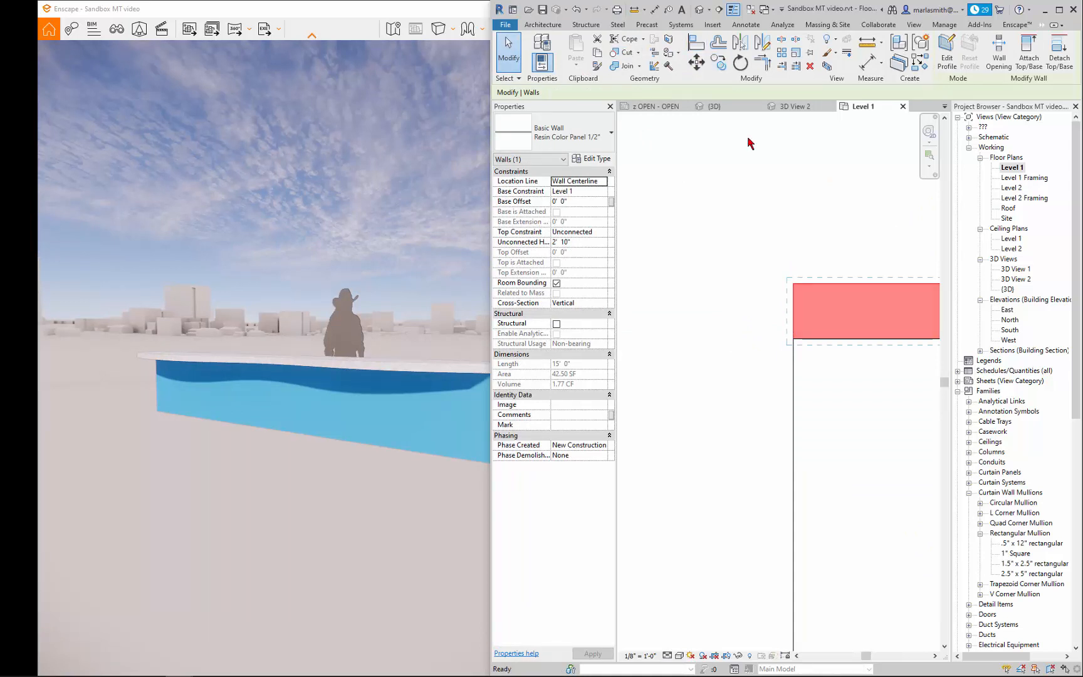
pyautogui.click(795, 279)
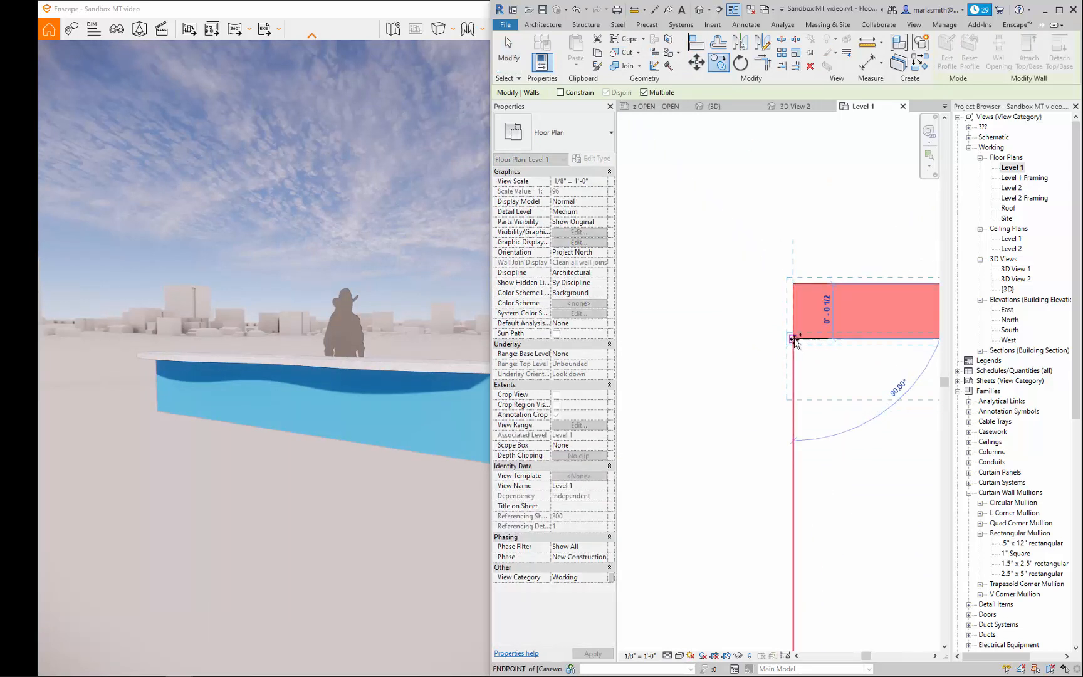
pyautogui.click(792, 336)
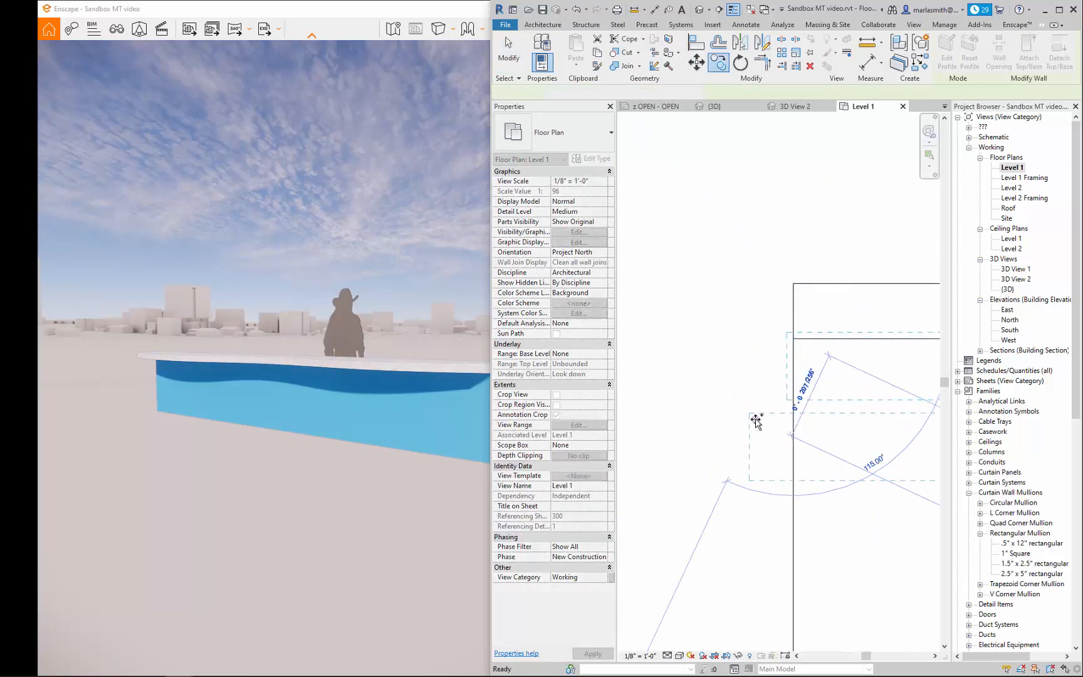
pyautogui.press('Escape')
pyautogui.press('Escape')
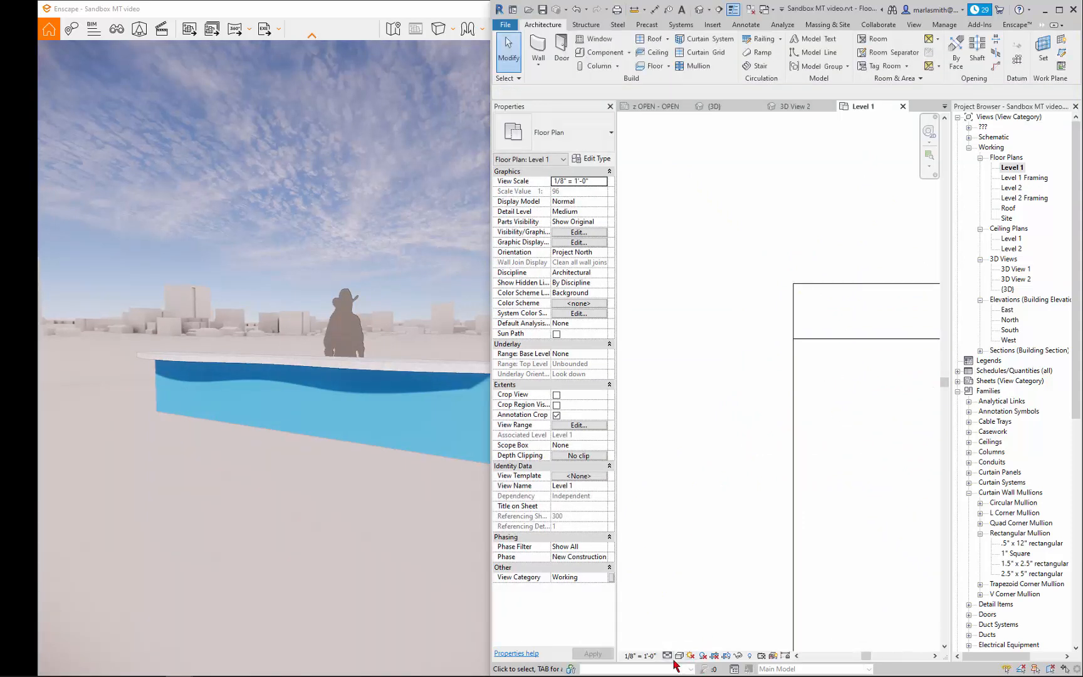
# Set the plan's visual style to Wireframe and change the copied front wall's type to Resin Panel 1/2".
pyautogui.click(679, 657)
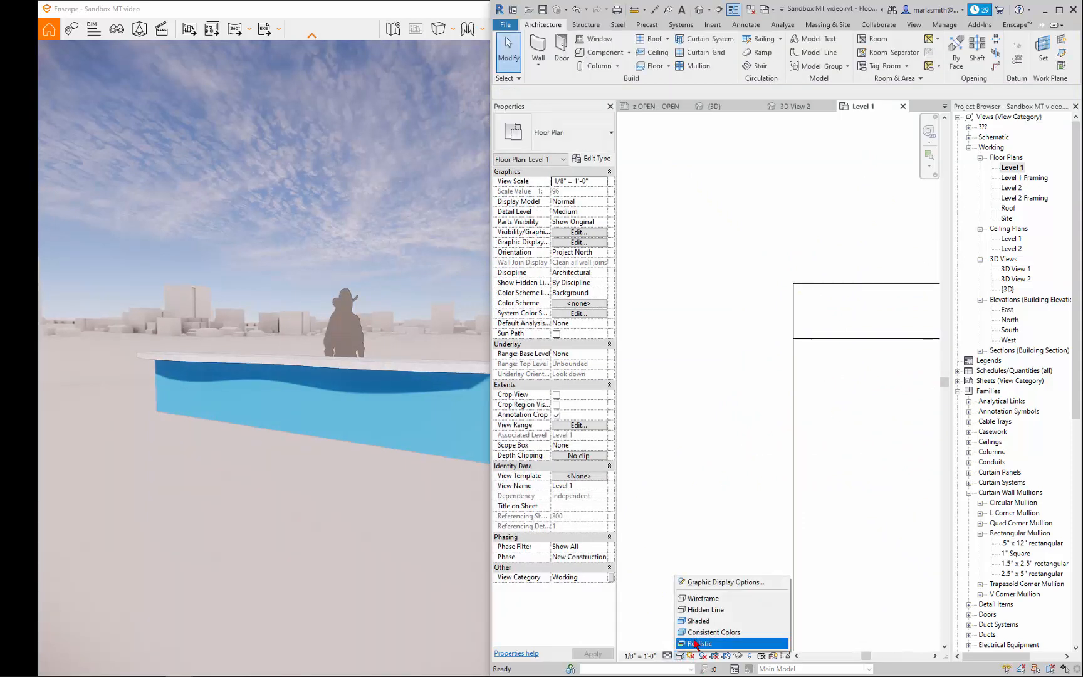
pyautogui.click(702, 599)
pyautogui.click(845, 399)
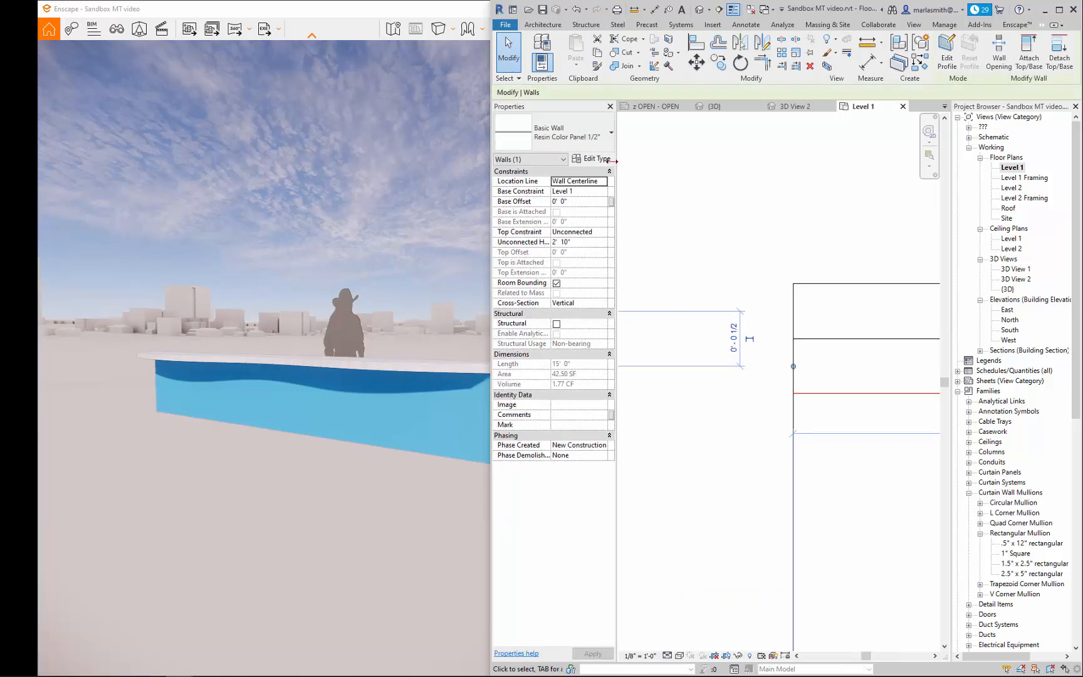
pyautogui.click(577, 140)
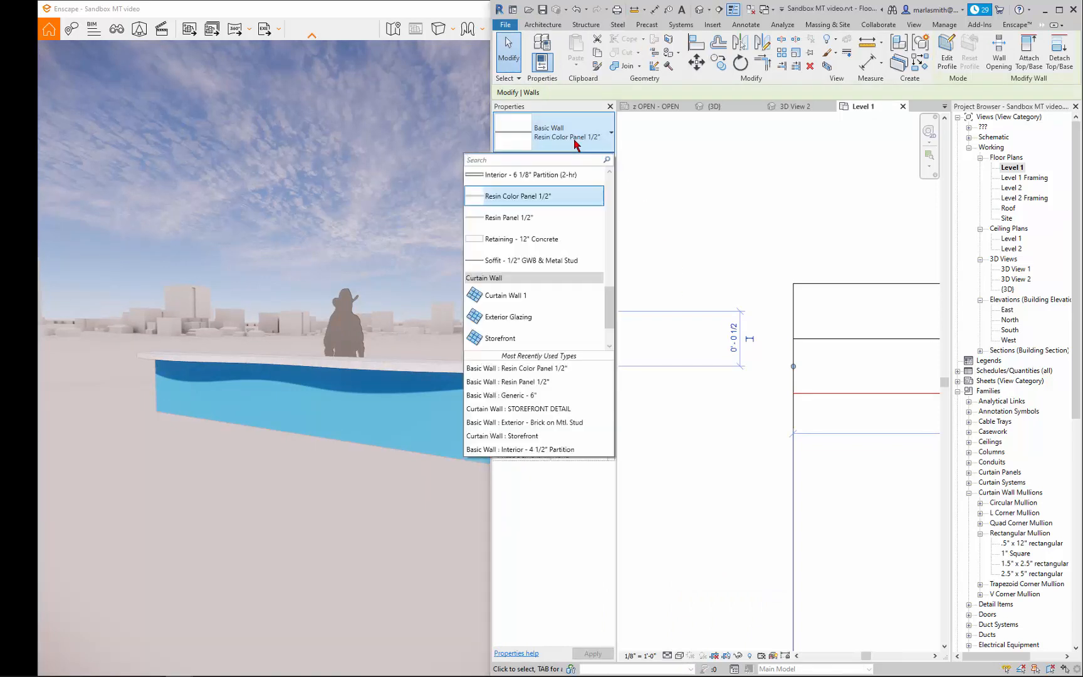
pyautogui.click(552, 217)
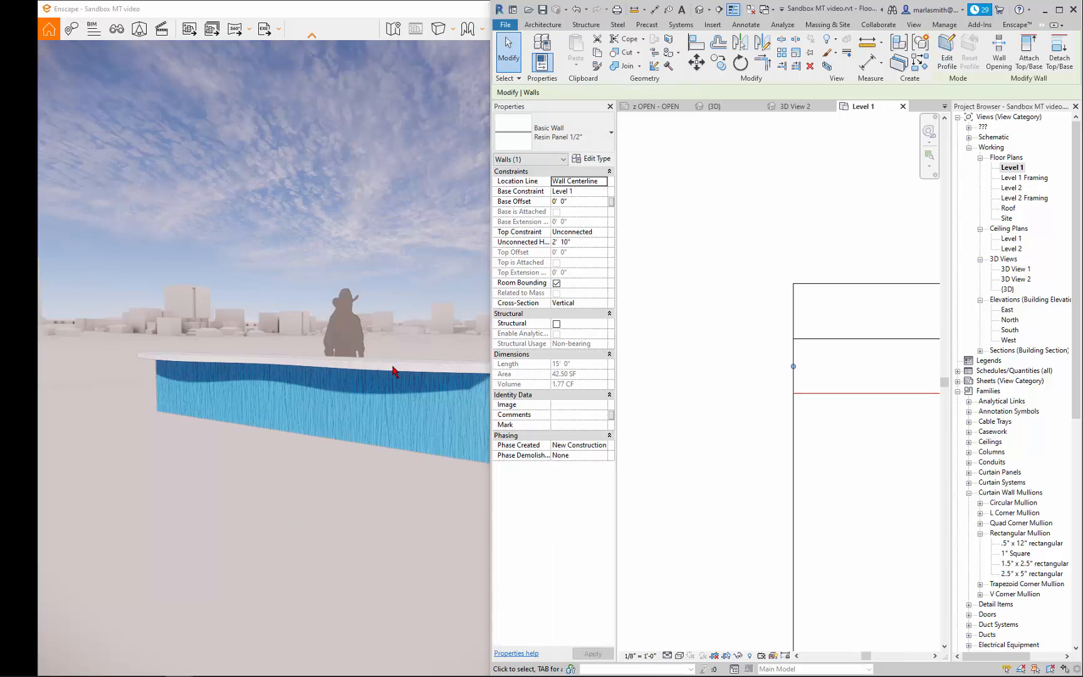
# Examine the layered resin panels up close in Enscape and shift the scene's time of day to night.
pyautogui.scroll(-3, 213, 333)
pyautogui.scroll(5, 399, 400)
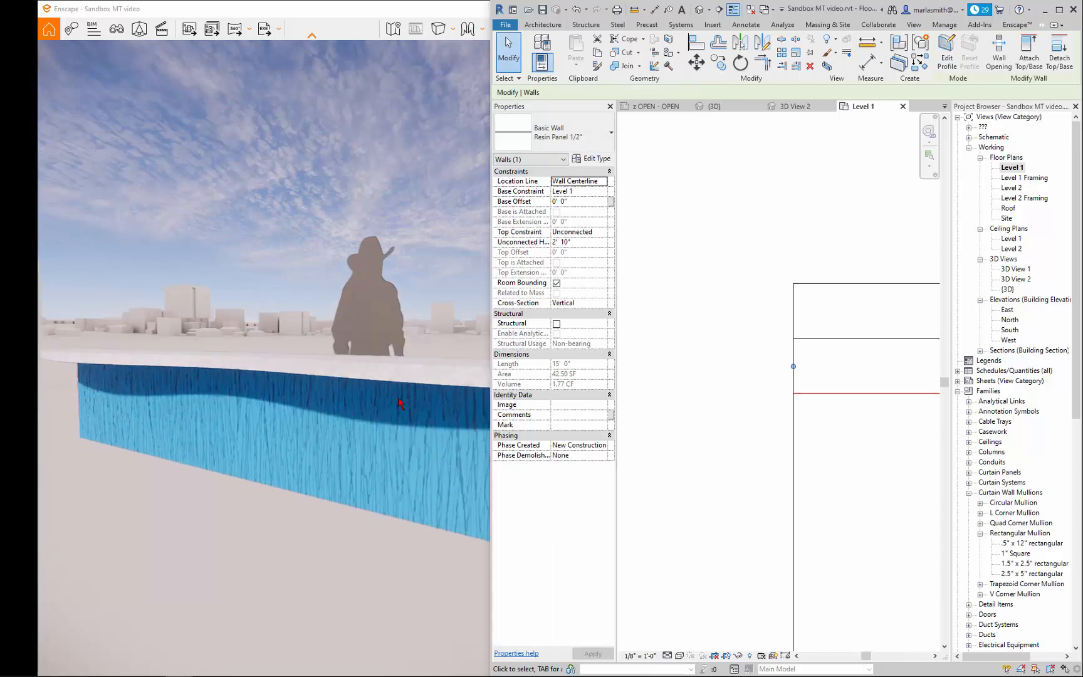
pyautogui.moveTo(399, 400); pyautogui.dragTo(235, 421, button='right')
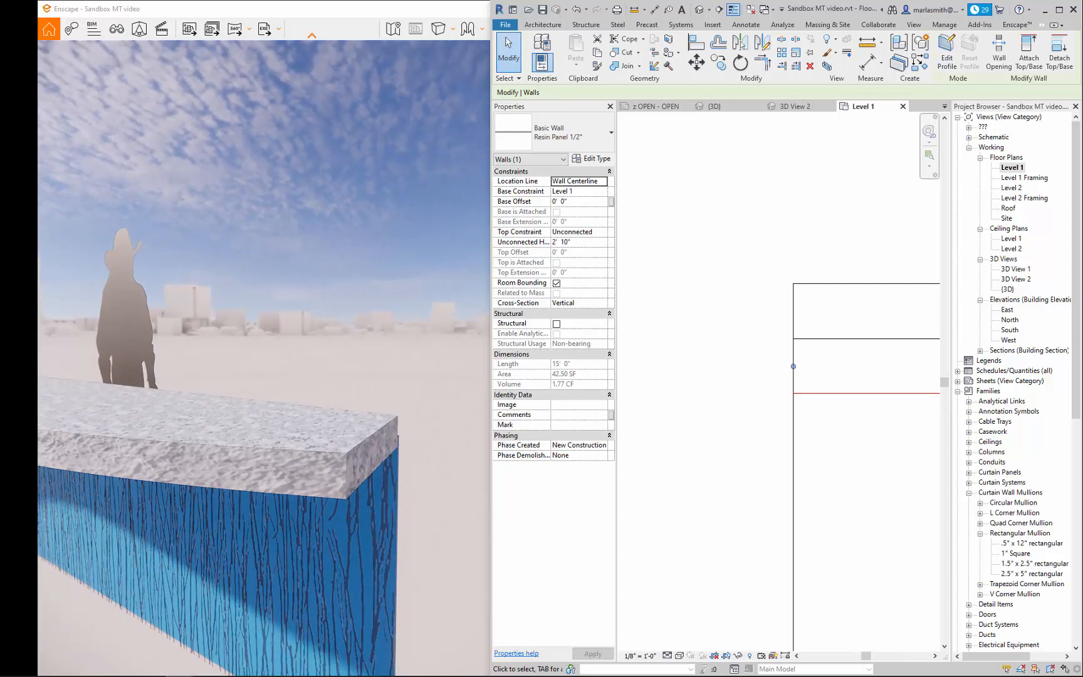
pyautogui.scroll(-5, 387, 321)
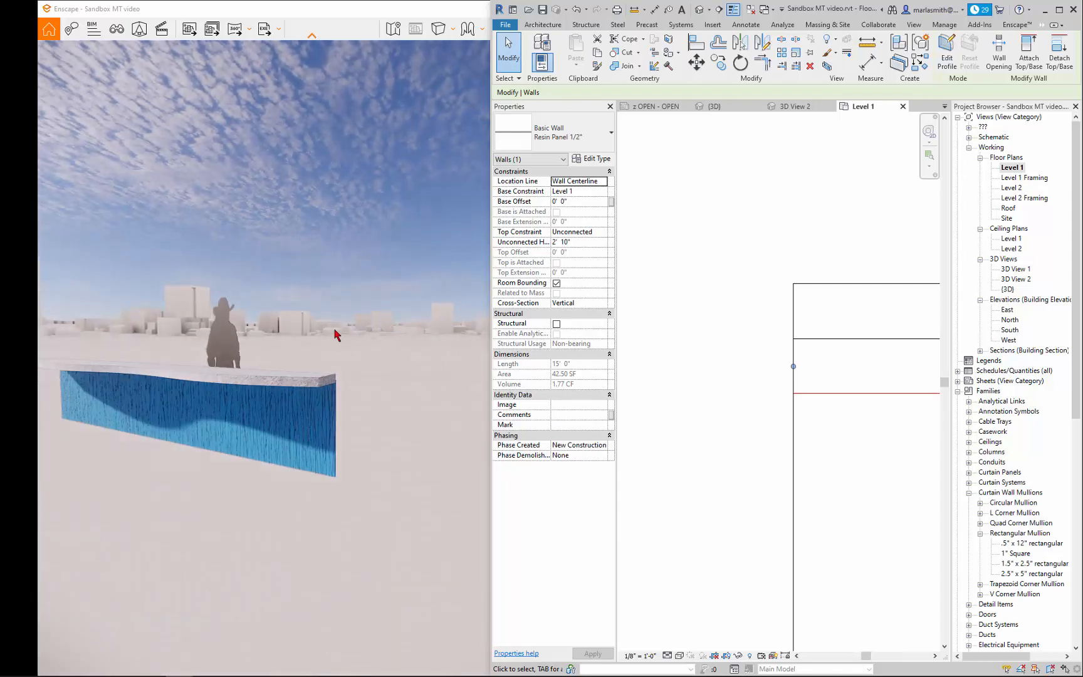
pyautogui.scroll(3, 335, 335)
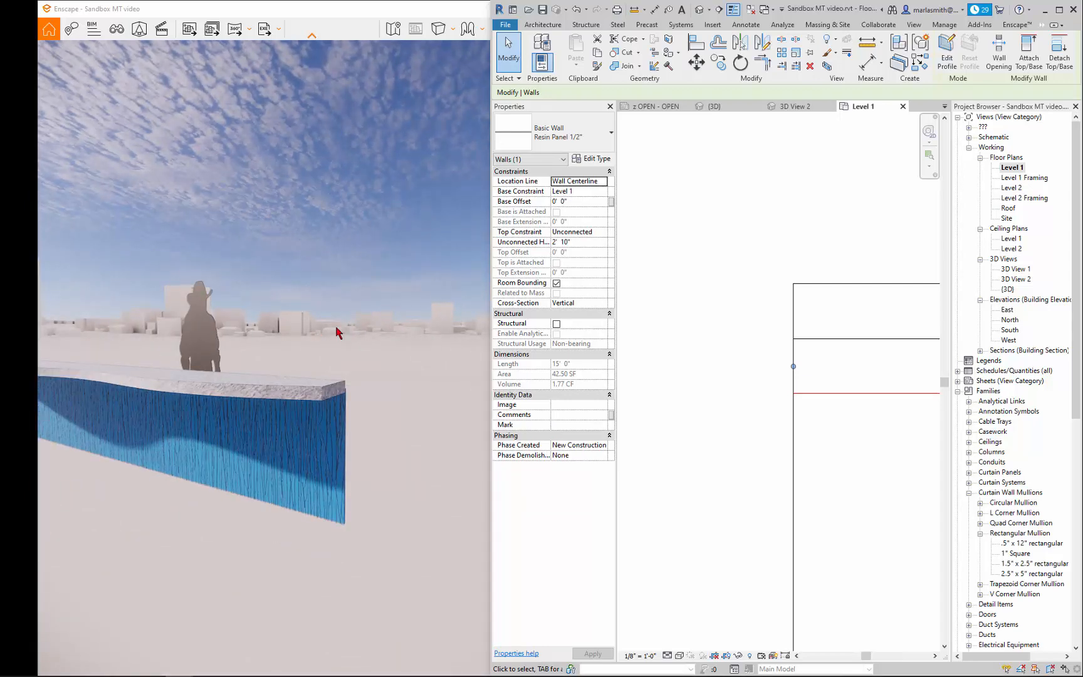
pyautogui.keyDown('shift'); pyautogui.moveTo(336, 328); pyautogui.dragTo(97, 328, button='right'); pyautogui.keyUp('shift')
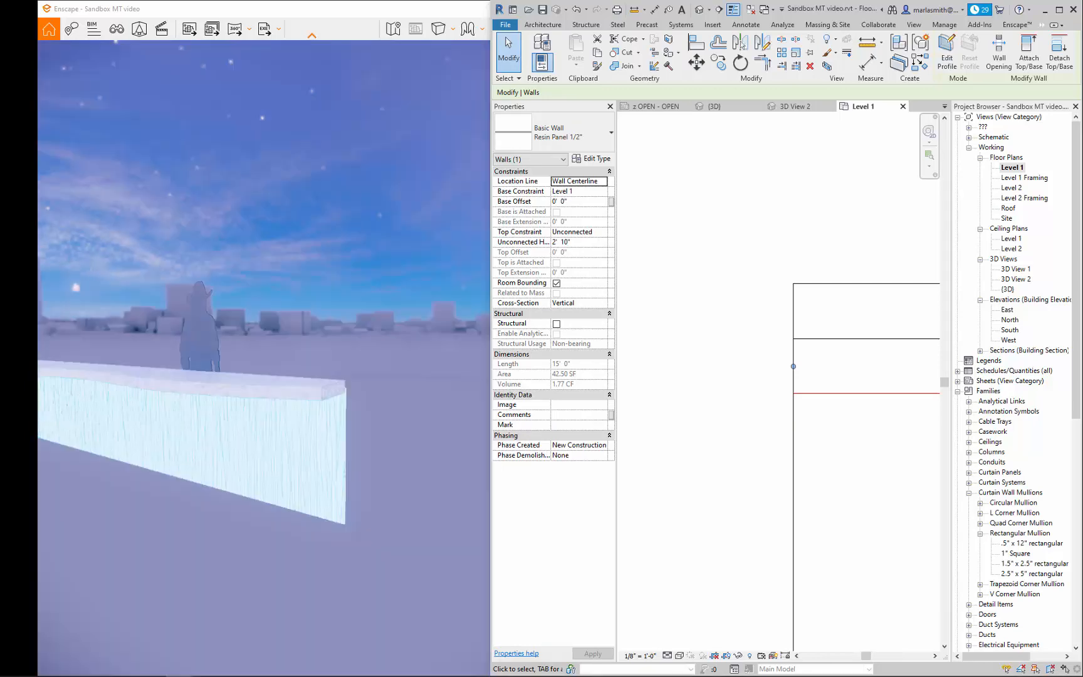